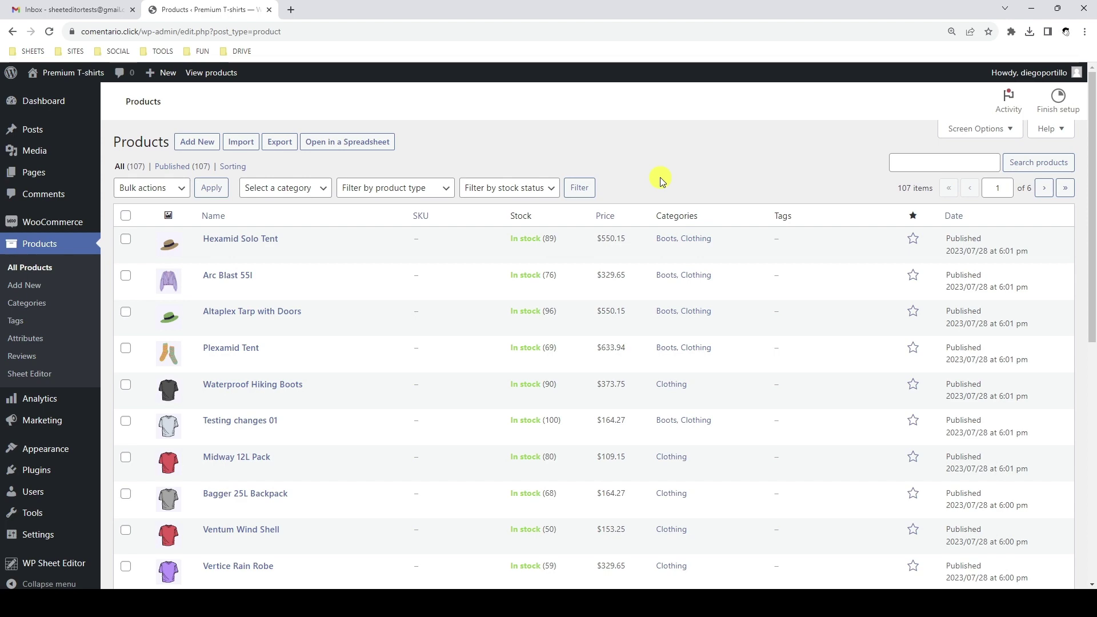
Step: Open the products in the spreadsheet editor and connect it to Google Sheets with the Sheet Editor account, granting Google Drive file access
left_click(360, 143)
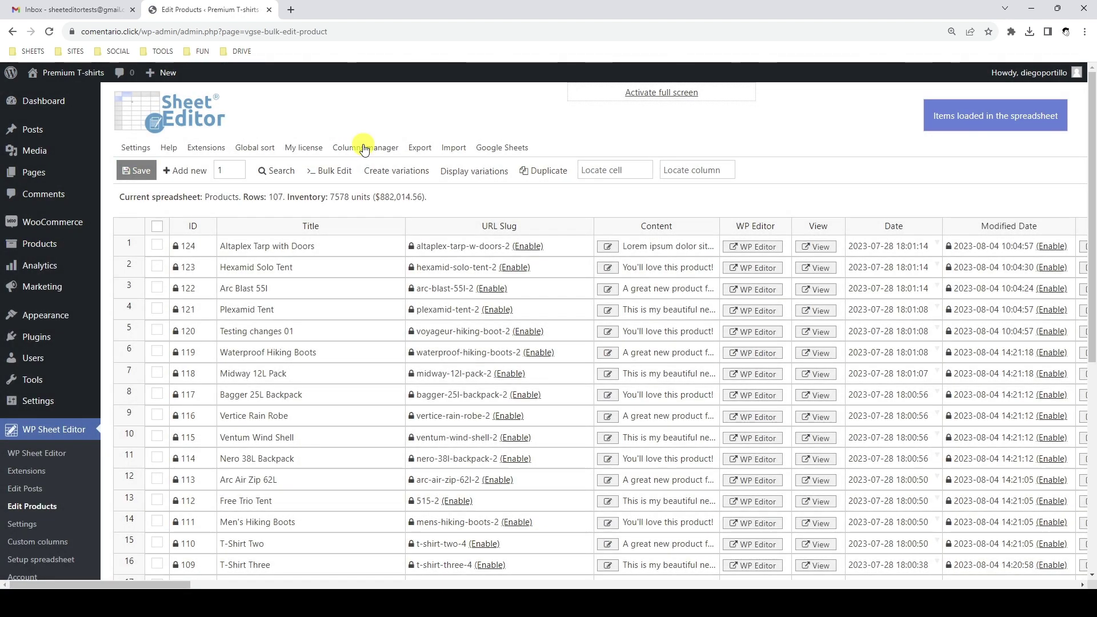
left_click(497, 150)
left_click(562, 385)
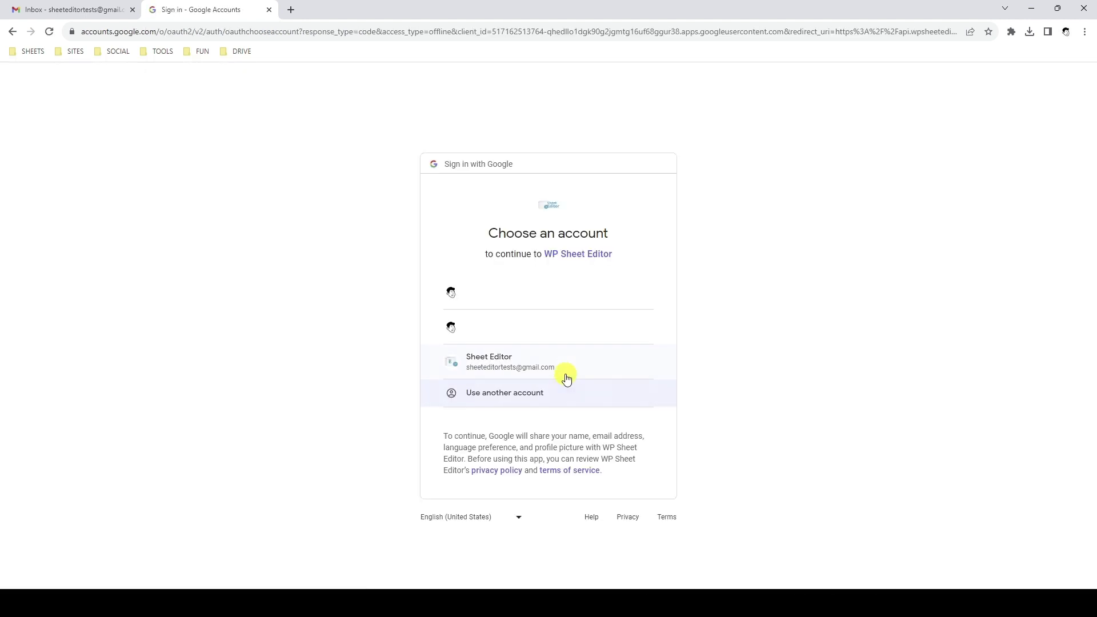
left_click(569, 368)
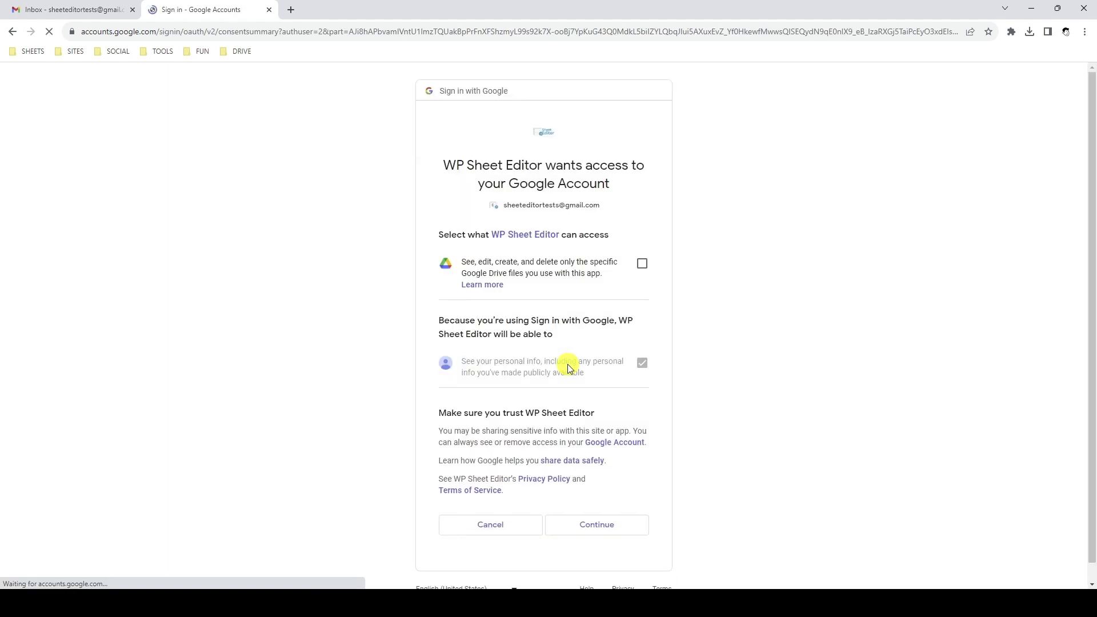
left_click(641, 265)
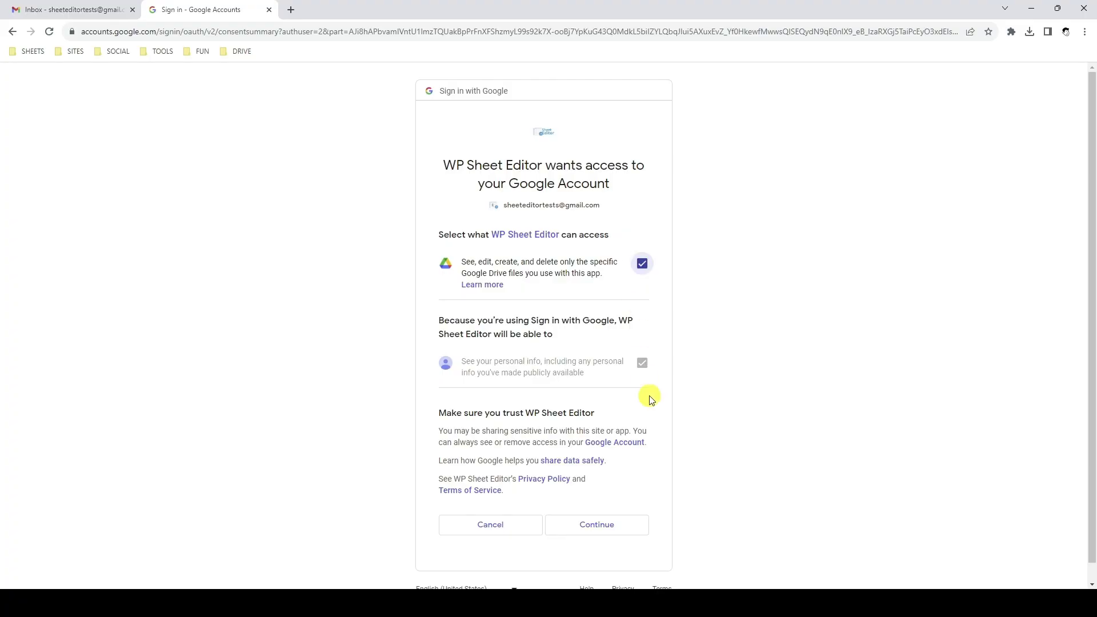
left_click(611, 523)
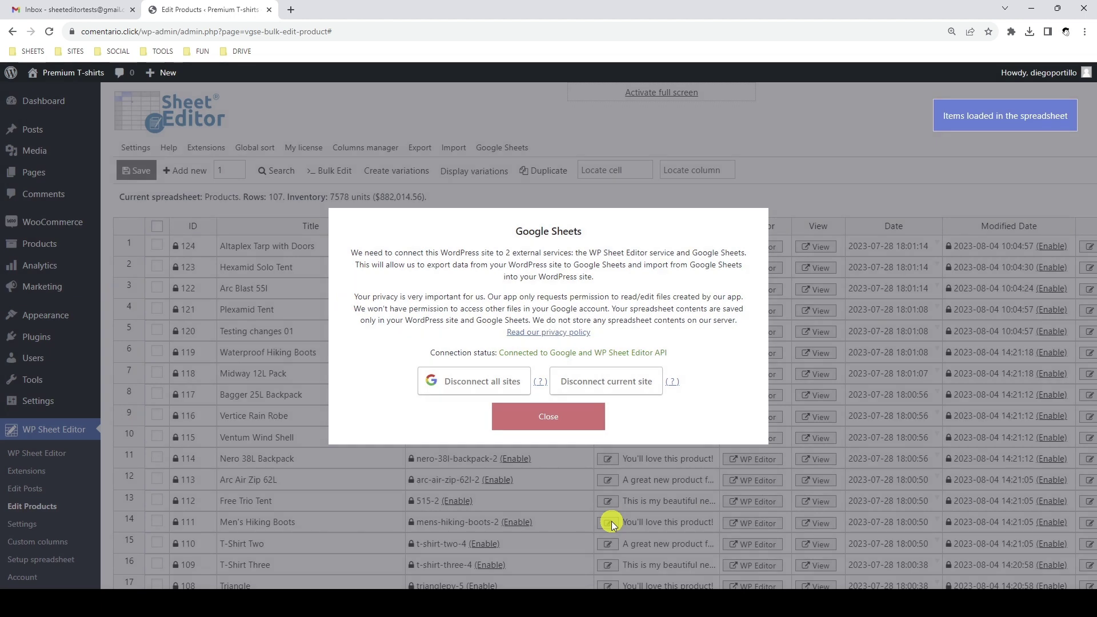
left_click(563, 417)
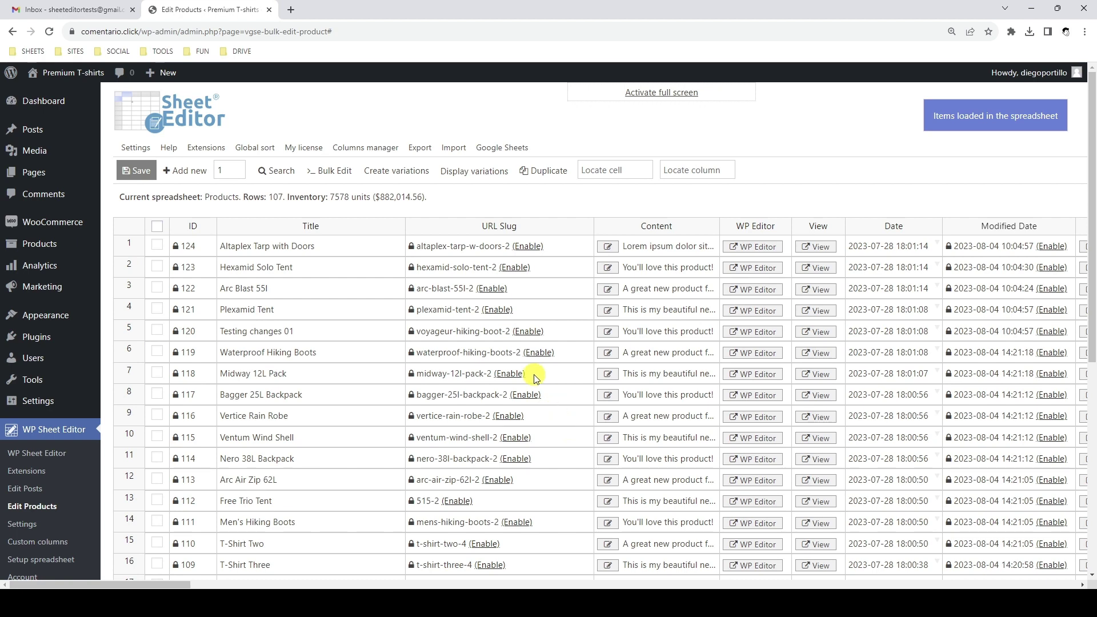
Step: Export the active columns for all rows of the current search to Google Sheets, naming the export "My WooCommerce Products"
left_click(420, 148)
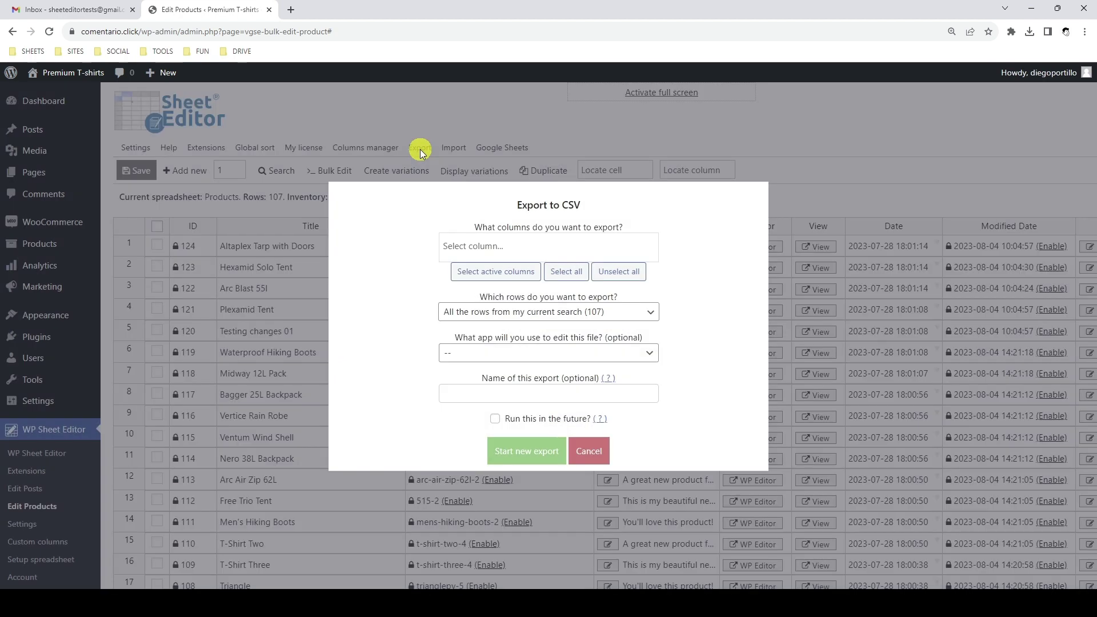
left_click(496, 270)
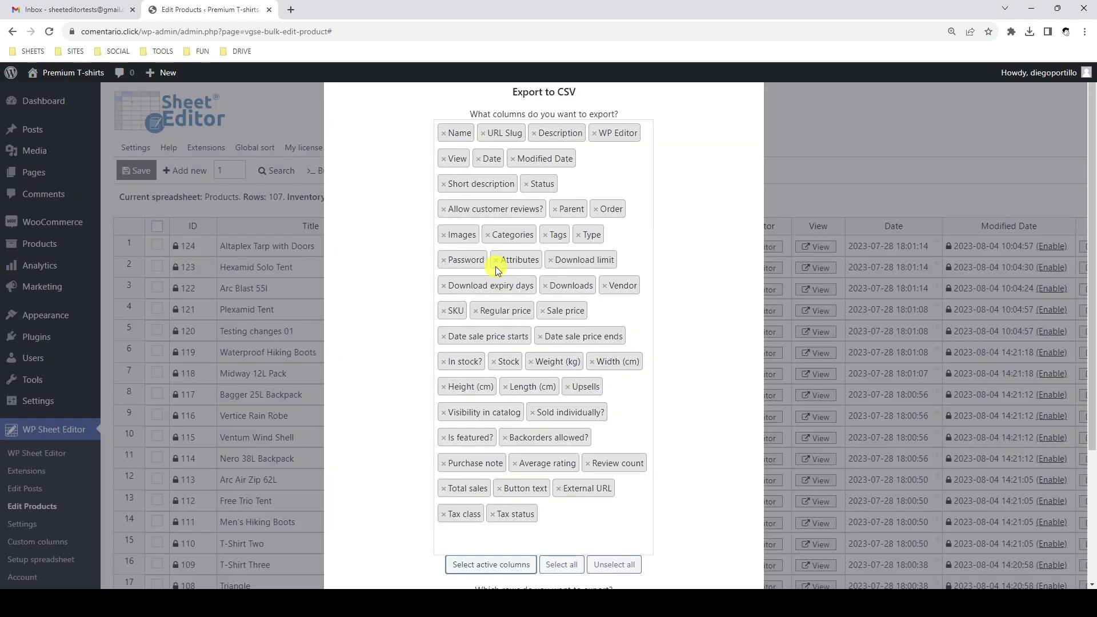
scroll(496, 267, "down", 3)
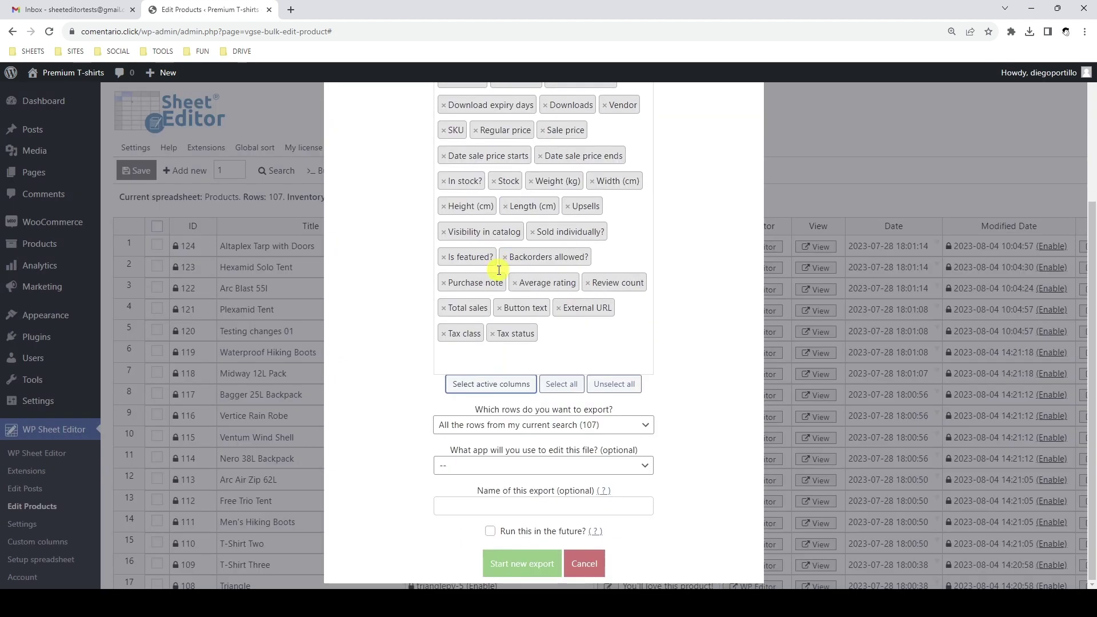
left_click(545, 467)
left_click(538, 529)
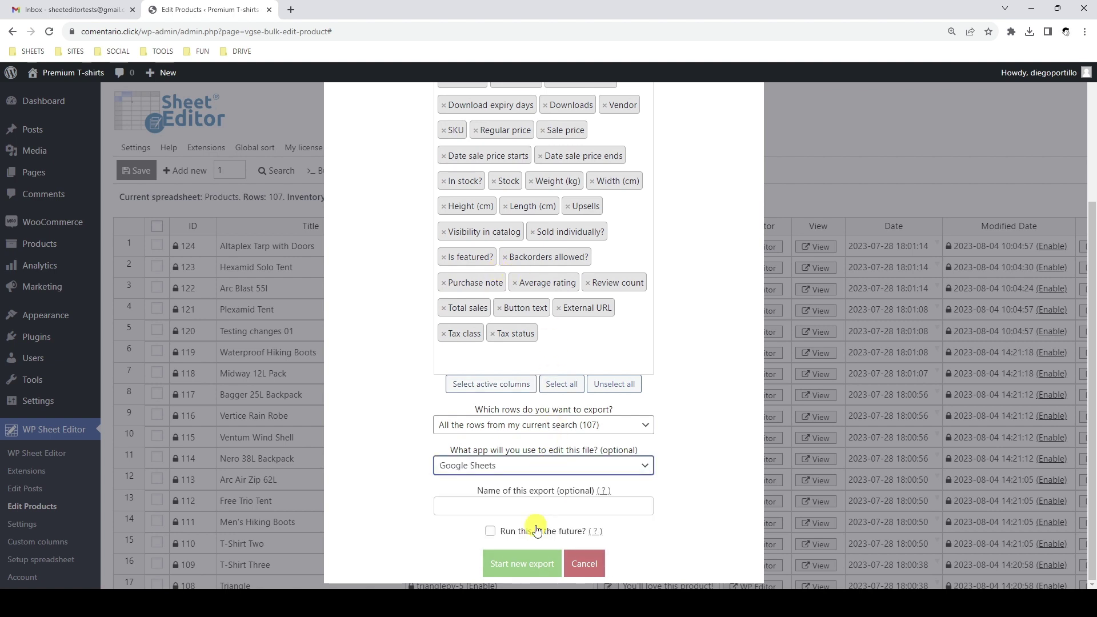
left_click(545, 507)
type("My WooCommerce Products")
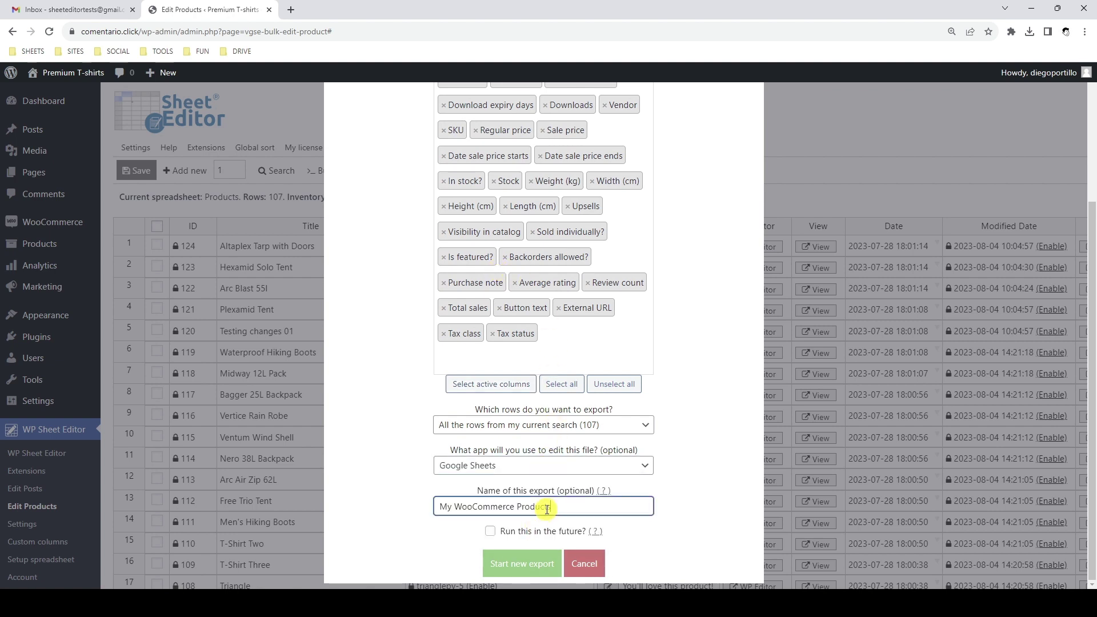
left_click(532, 560)
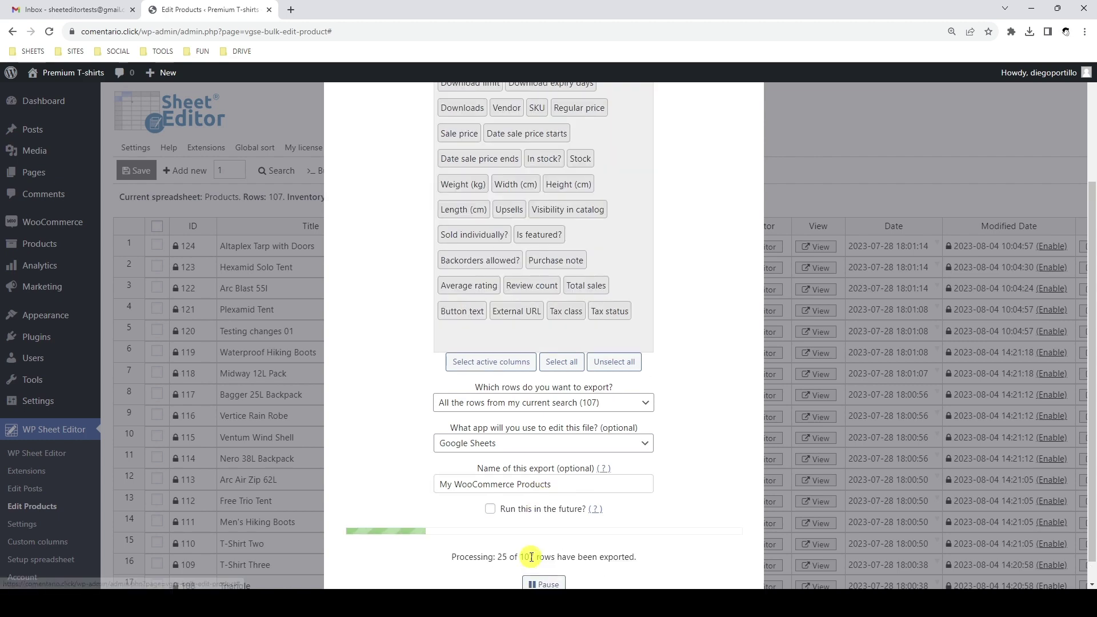
scroll(530, 559, "down", 1)
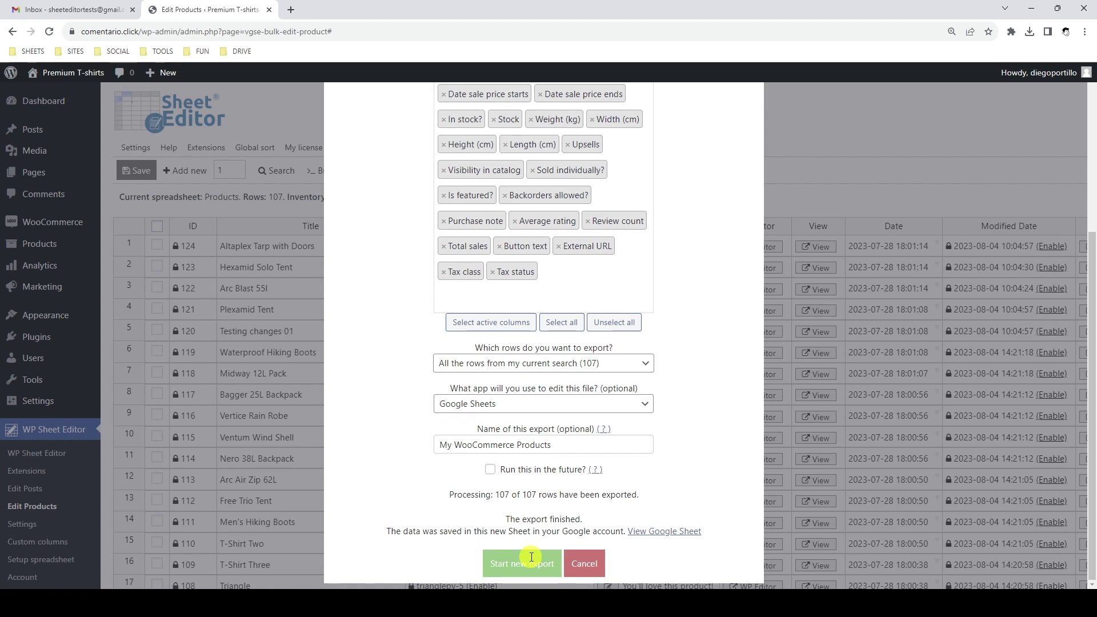
Step: View the exported Google Sheet, dismiss the dropdown chips tip and examine its columns through to the last one
left_click(672, 531)
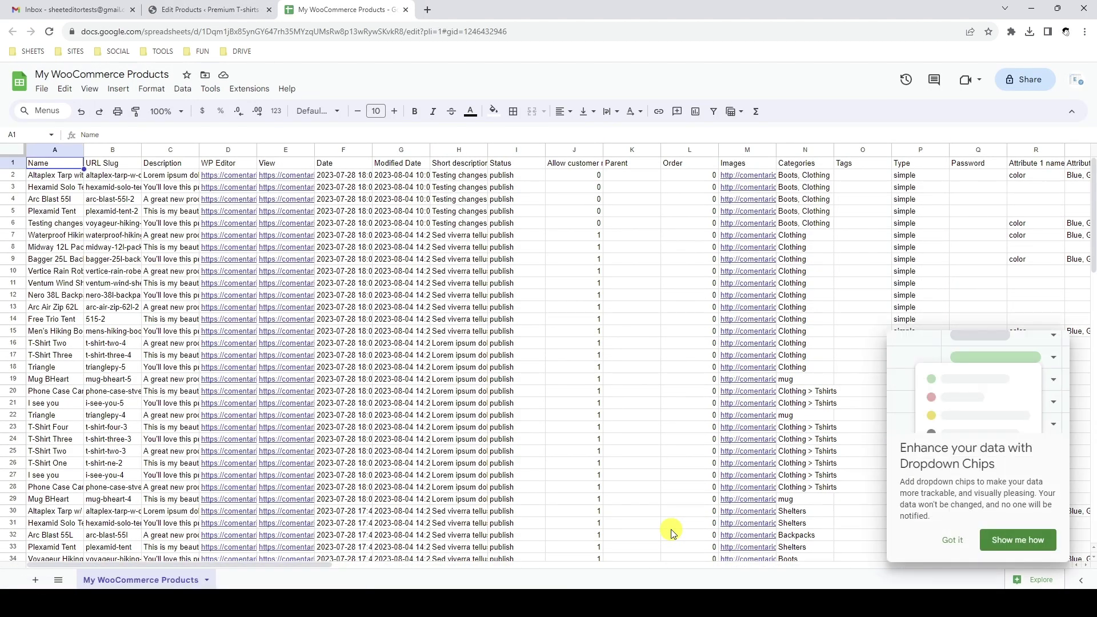
left_click(953, 540)
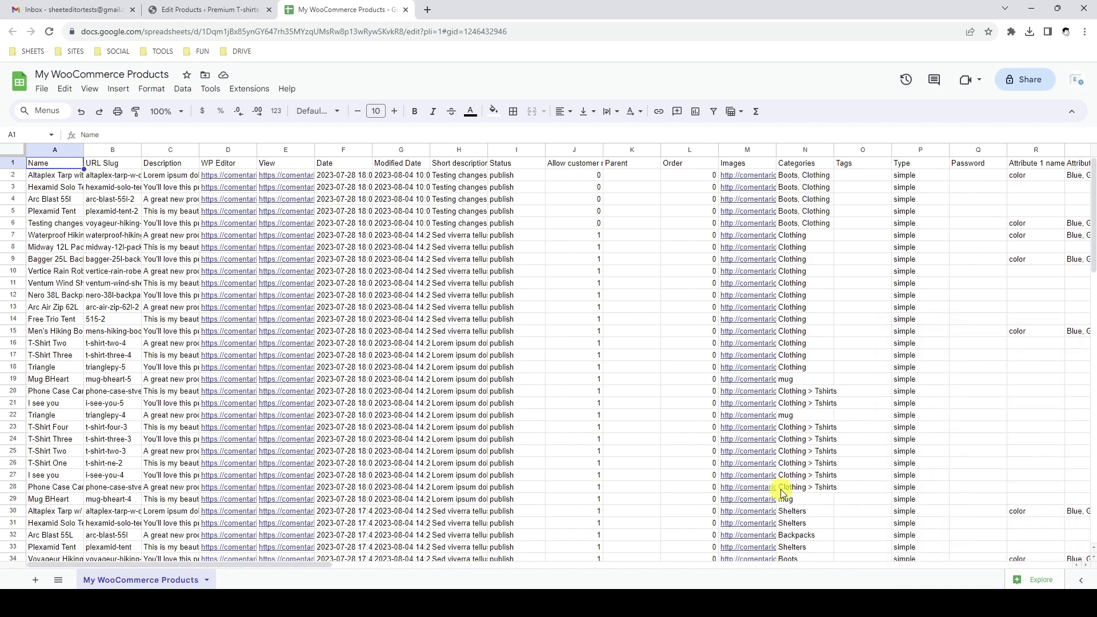
scroll(663, 454, "right", 10)
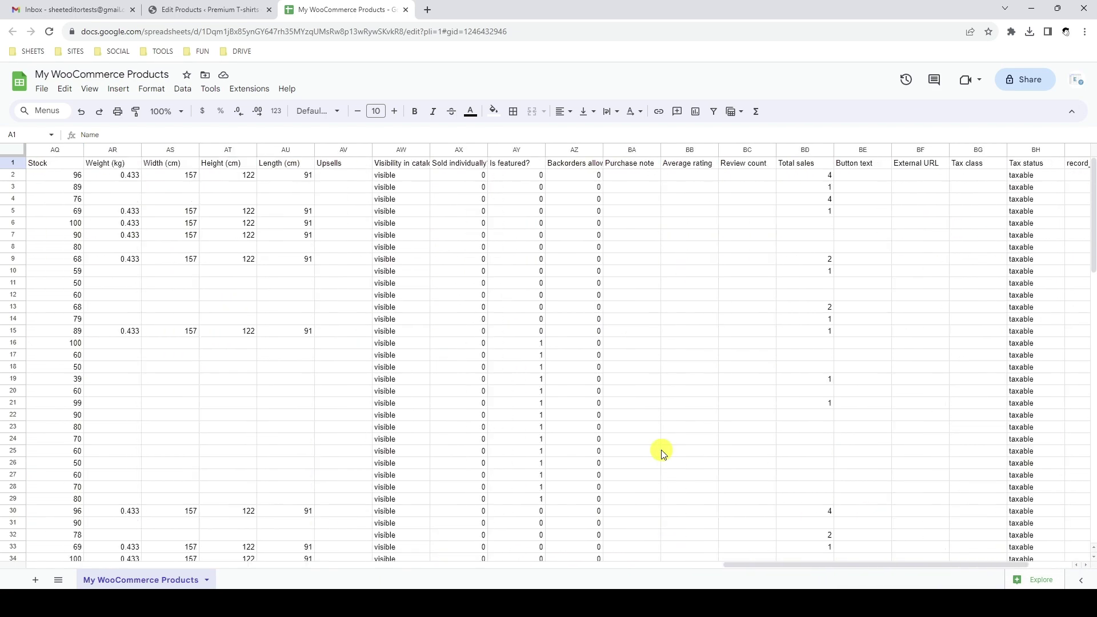
scroll(663, 454, "right", 3)
scroll(663, 454, "left", 15)
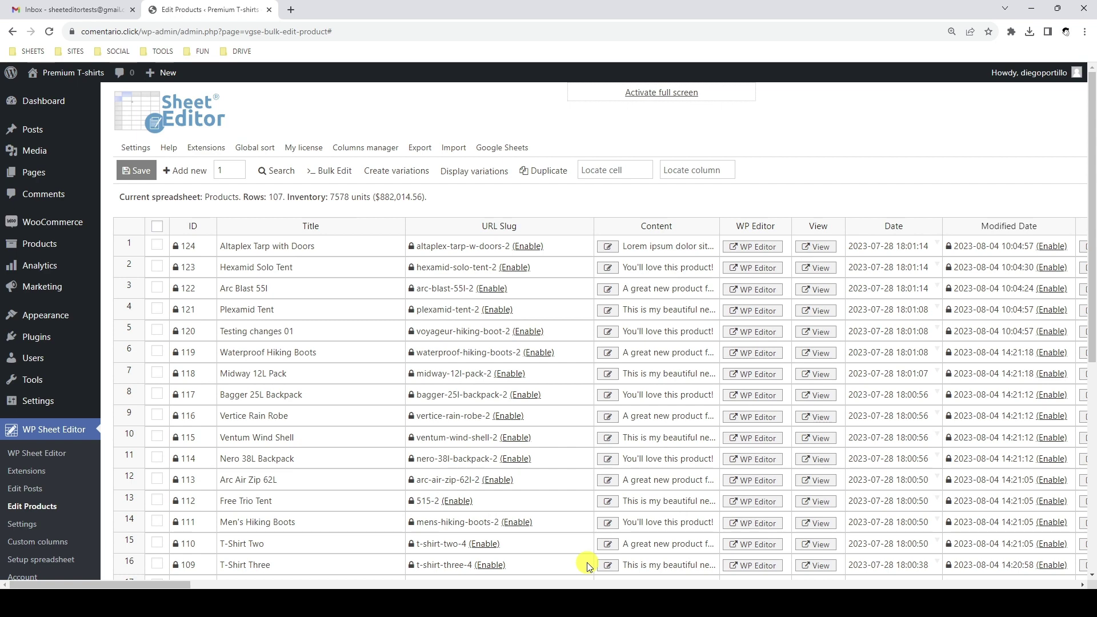
Step: Start a product search in the spreadsheet editor limited to the Clothing product category
left_click(281, 170)
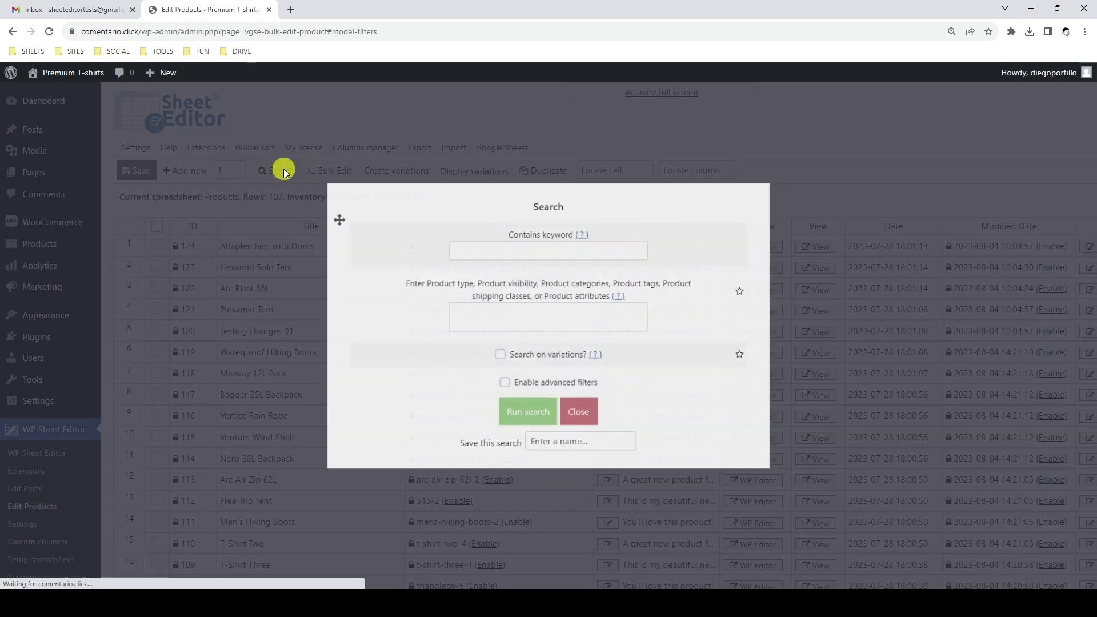
left_click(525, 311)
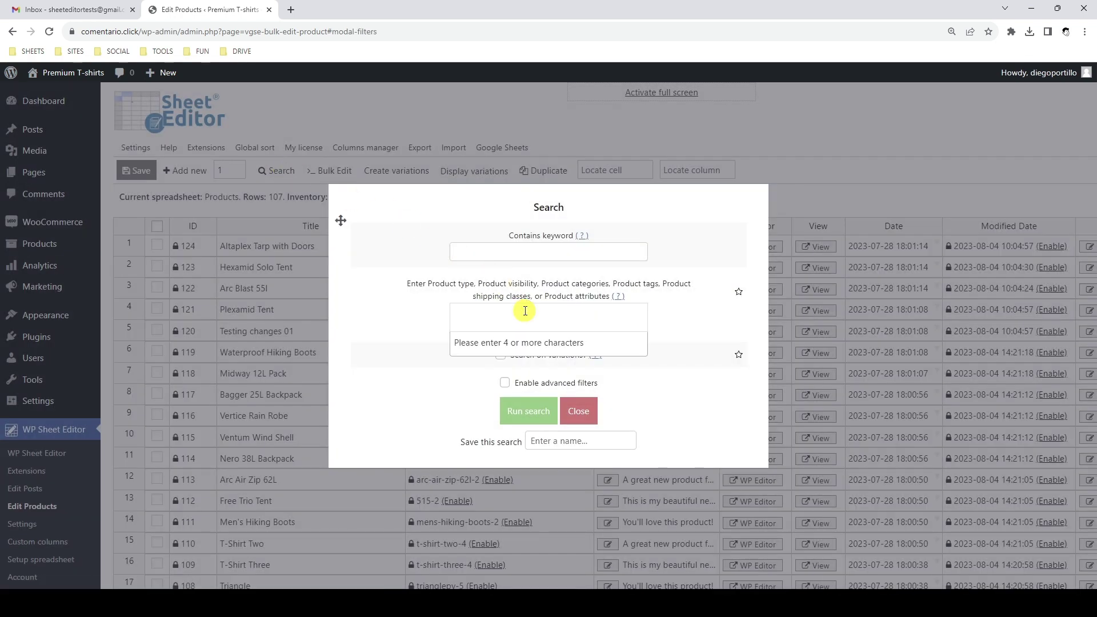
type("clothing")
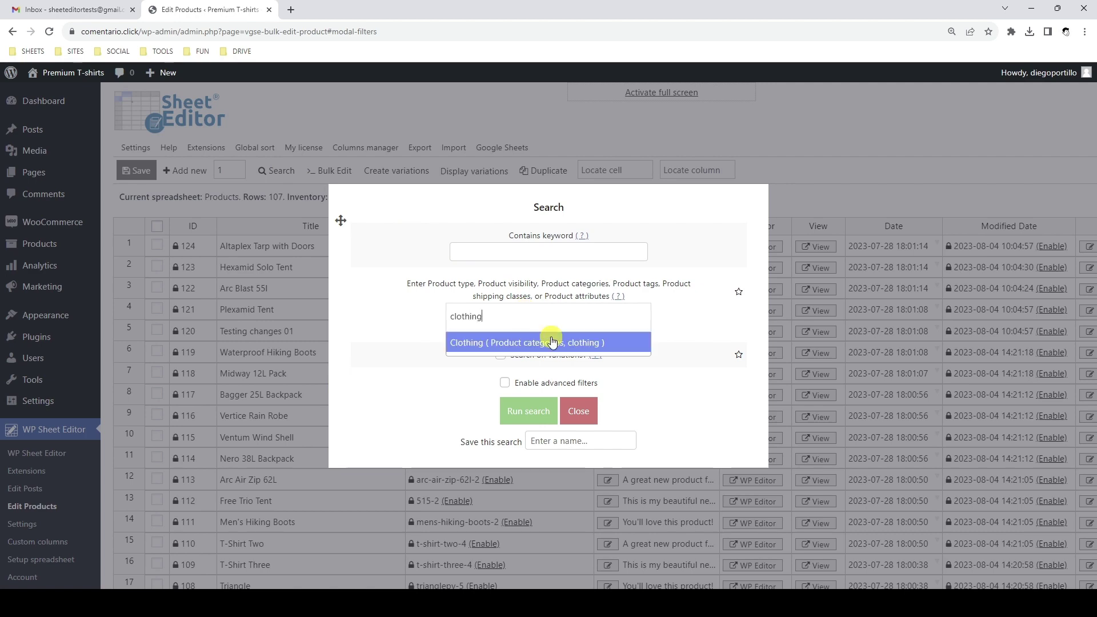
left_click(552, 343)
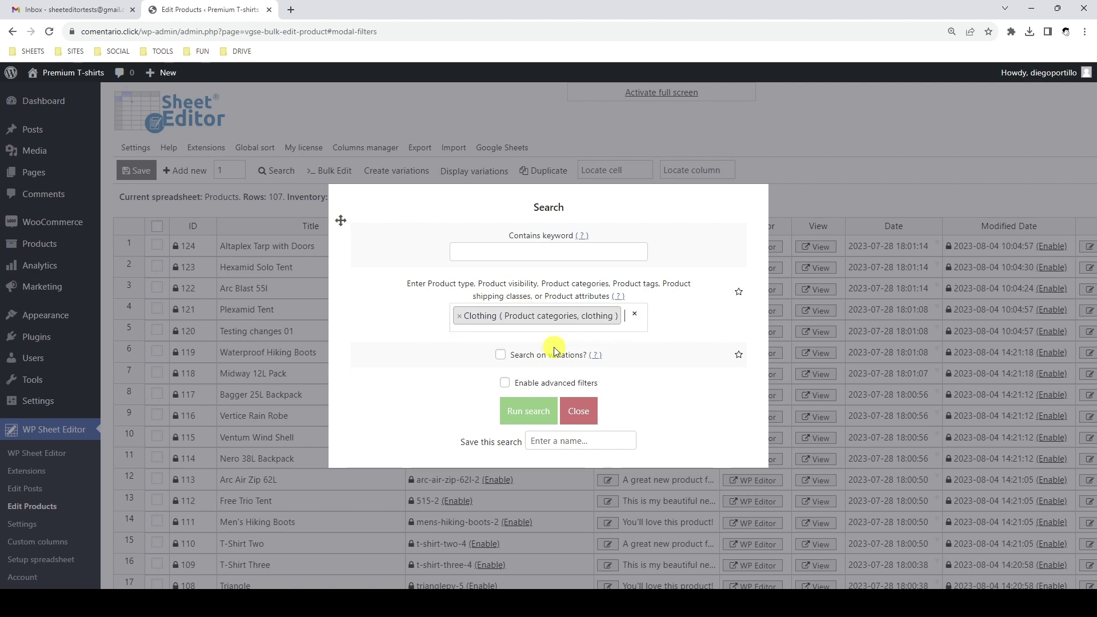
Step: Enable advanced filters, add the condition Regular price >= 100 and run the search
left_click(505, 383)
scroll(508, 388, "down", 4)
left_click(422, 254)
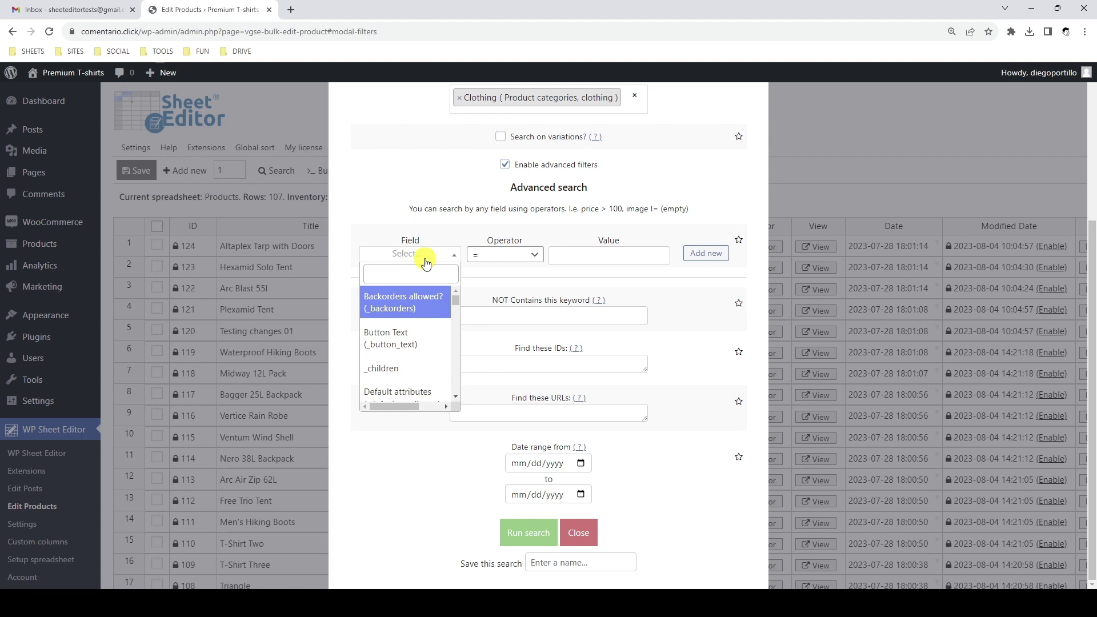
type("regul")
left_click(421, 301)
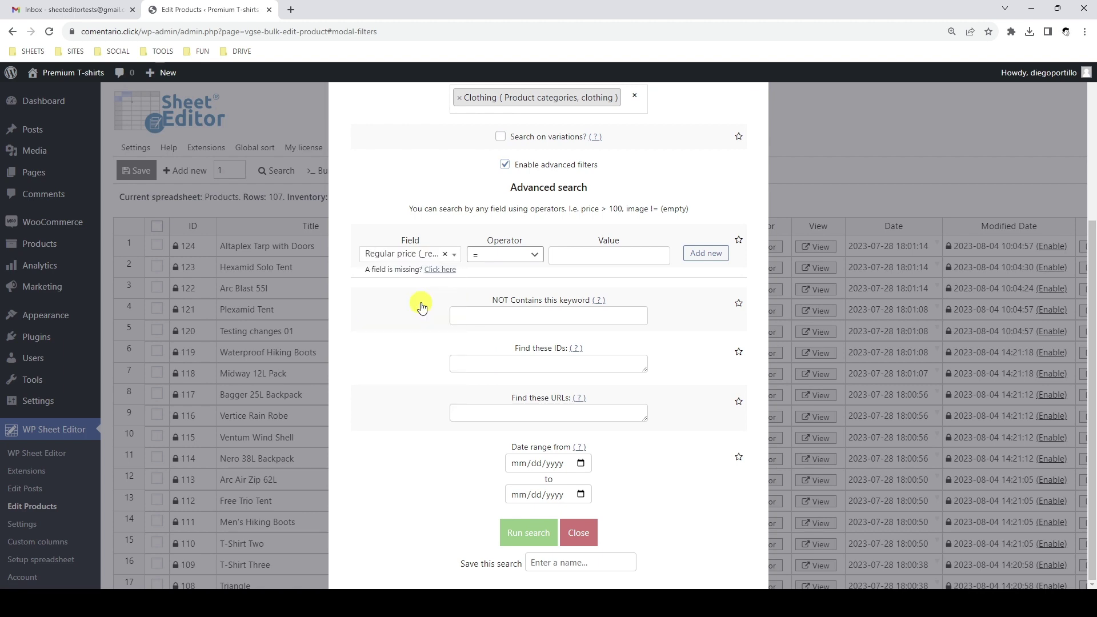
left_click(508, 256)
left_click(508, 330)
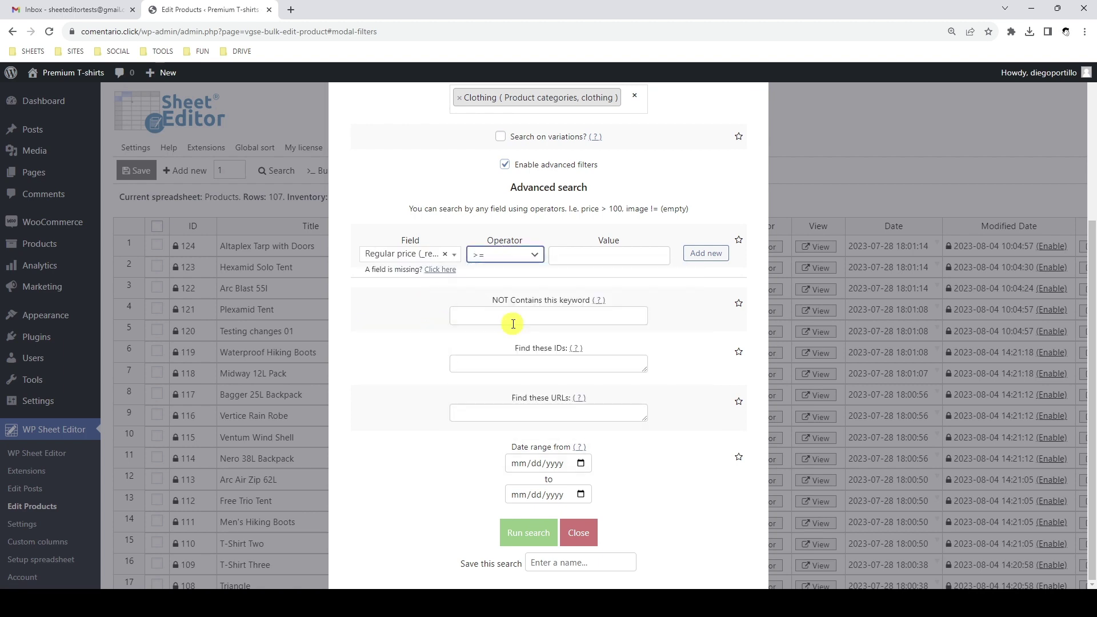
left_click(612, 256)
type("100")
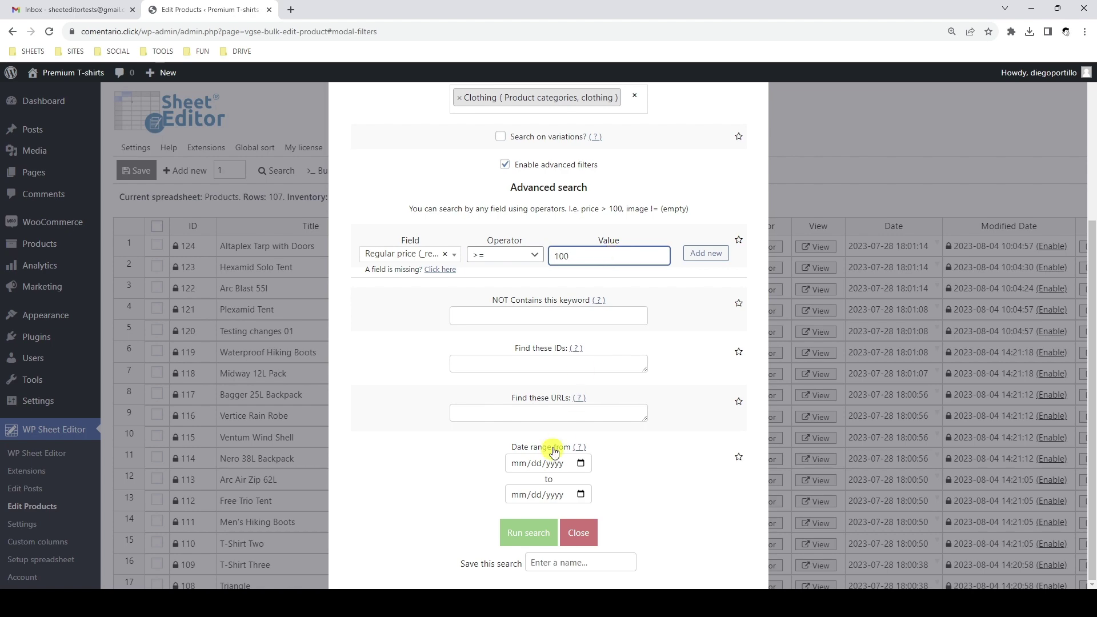
left_click(533, 524)
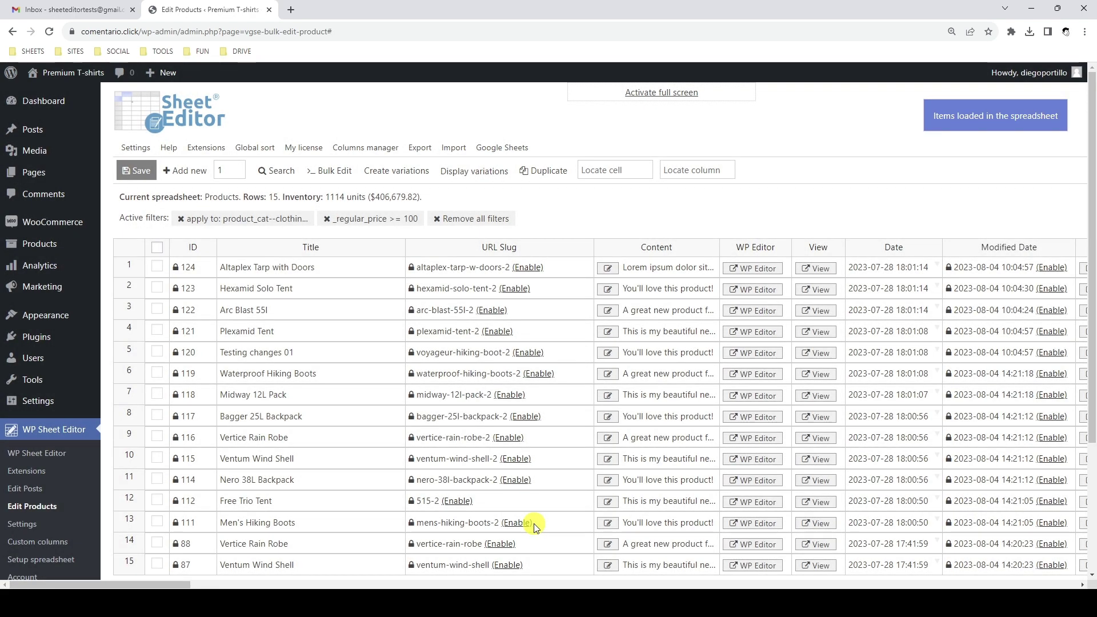
double_click(274, 197)
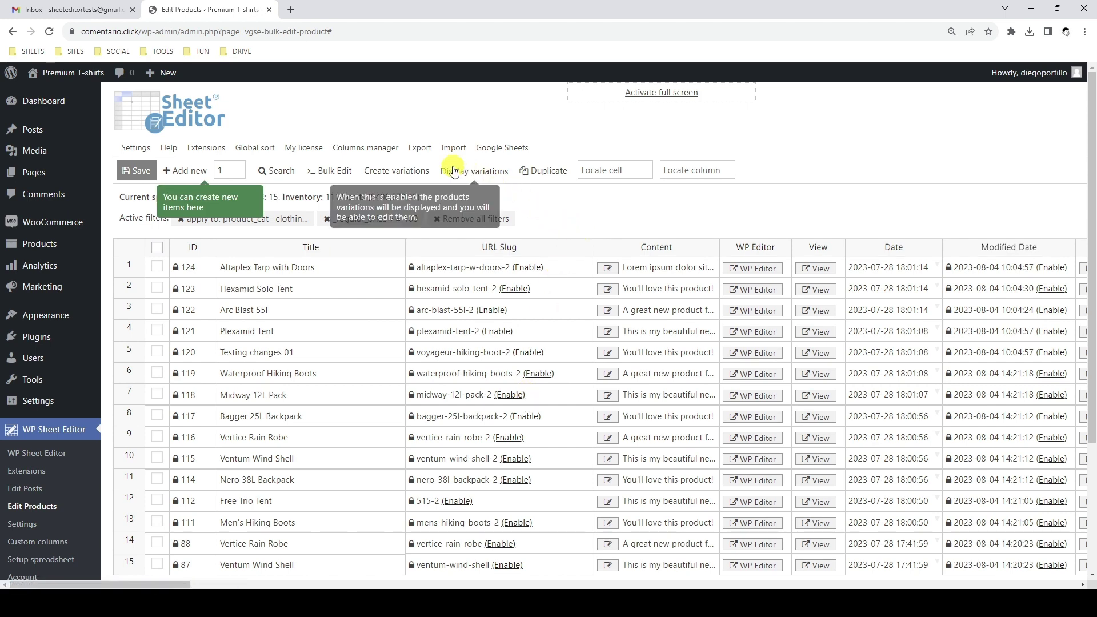
Step: Export all rows of the filtered search to Google Sheets, keeping the same columns and the name "My WooCommerce Products"
left_click(421, 148)
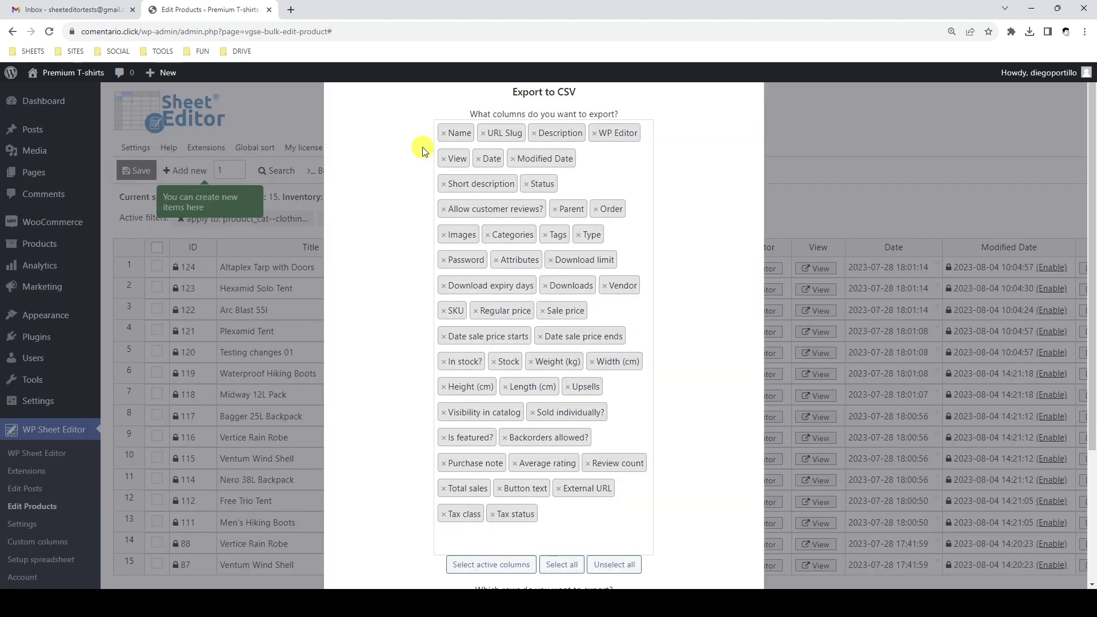
scroll(423, 152, "down", 3)
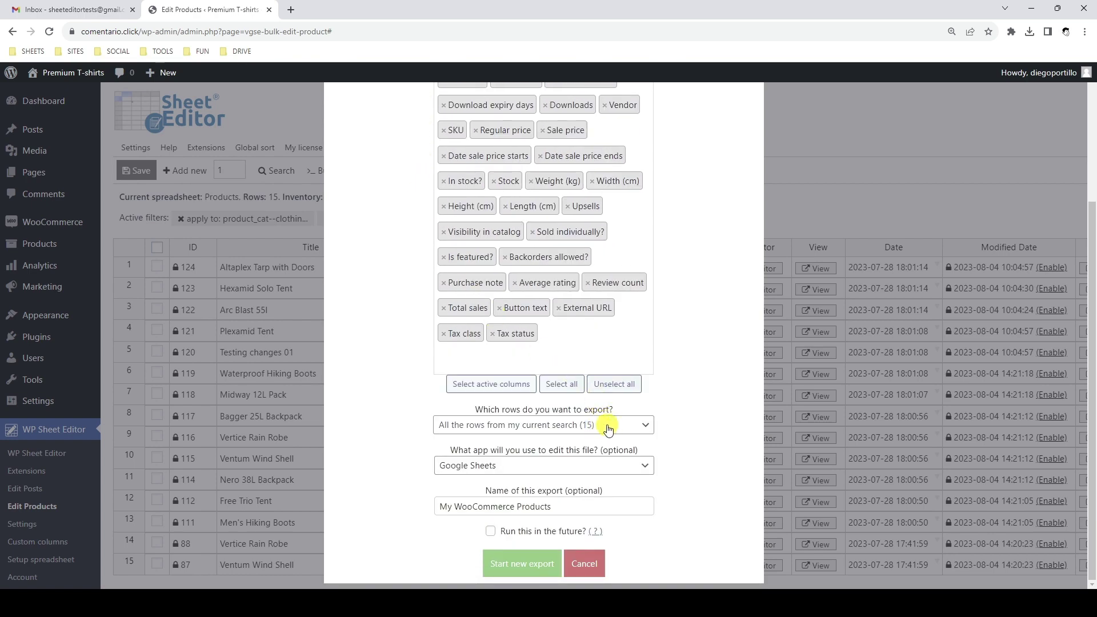
left_click(530, 565)
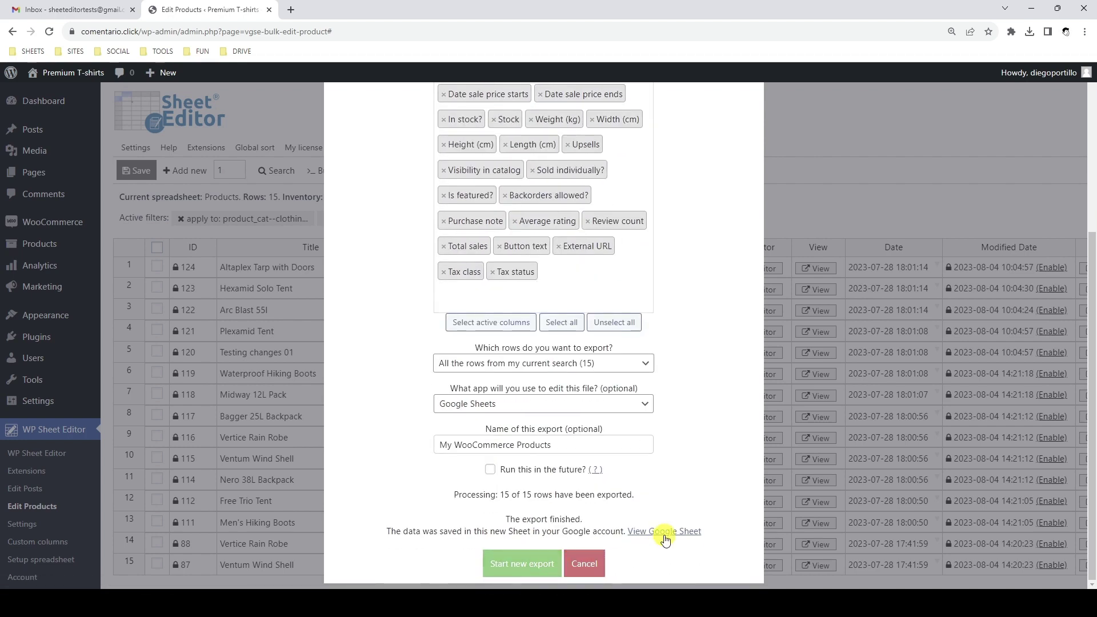
Step: View the Google Sheet made from the filtered products, close it and leave the export dialog
left_click(665, 533)
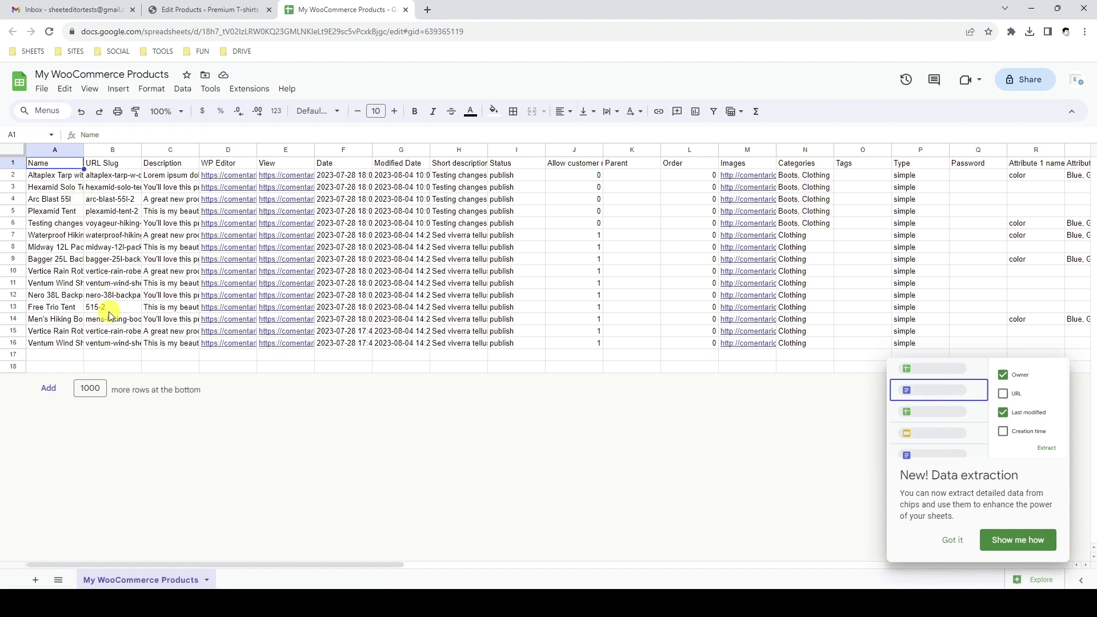
left_click(406, 10)
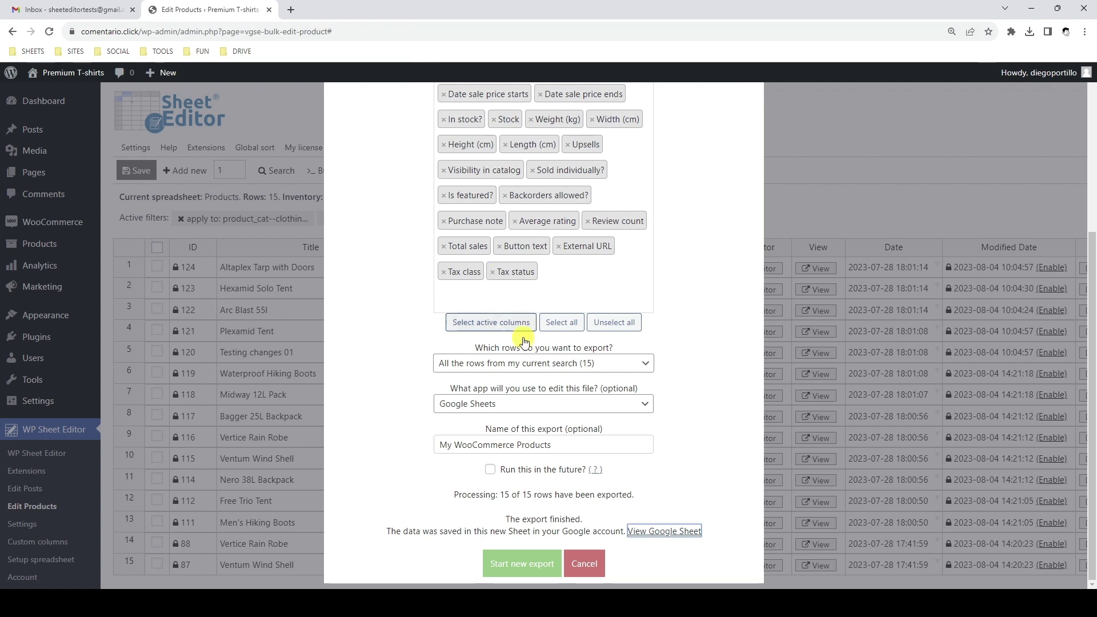
left_click(584, 563)
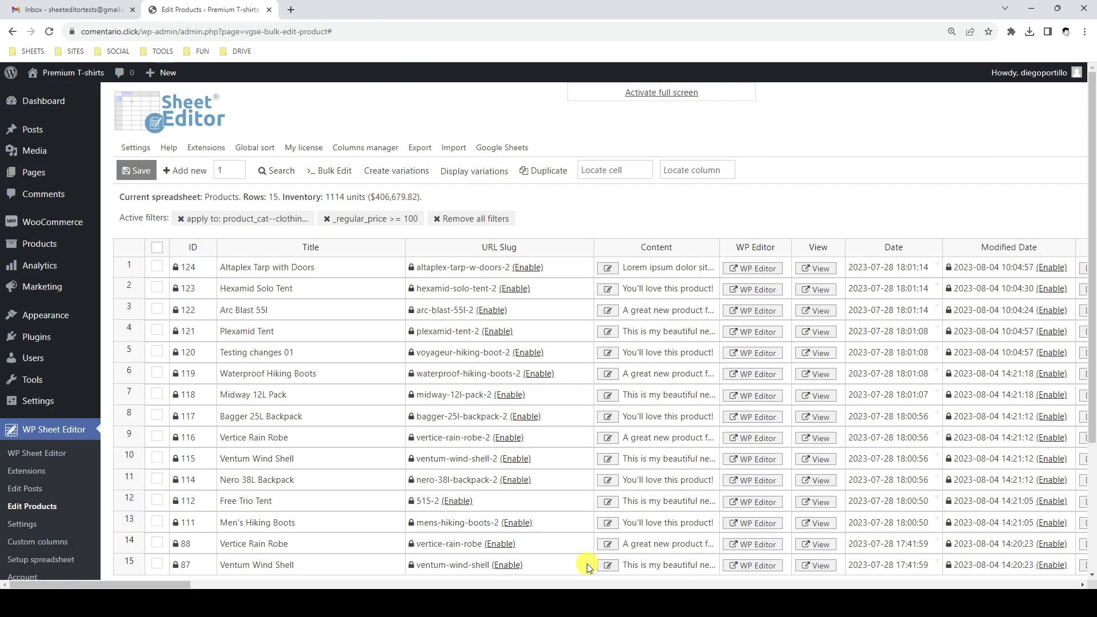
Step: Select the five product rows from Hexamid Solo Tent to Waterproof Hiking Boots and export only the manually selected rows to Google Sheets
left_click(160, 292)
left_click_drag(169, 296, 170, 366)
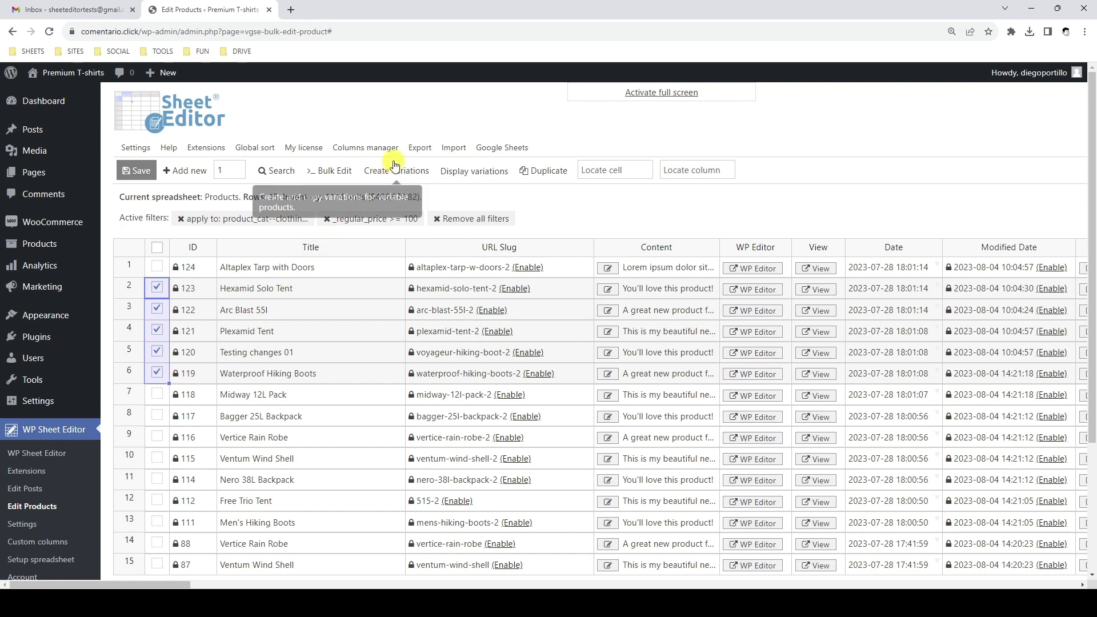
left_click(410, 148)
scroll(399, 238, "down", 3)
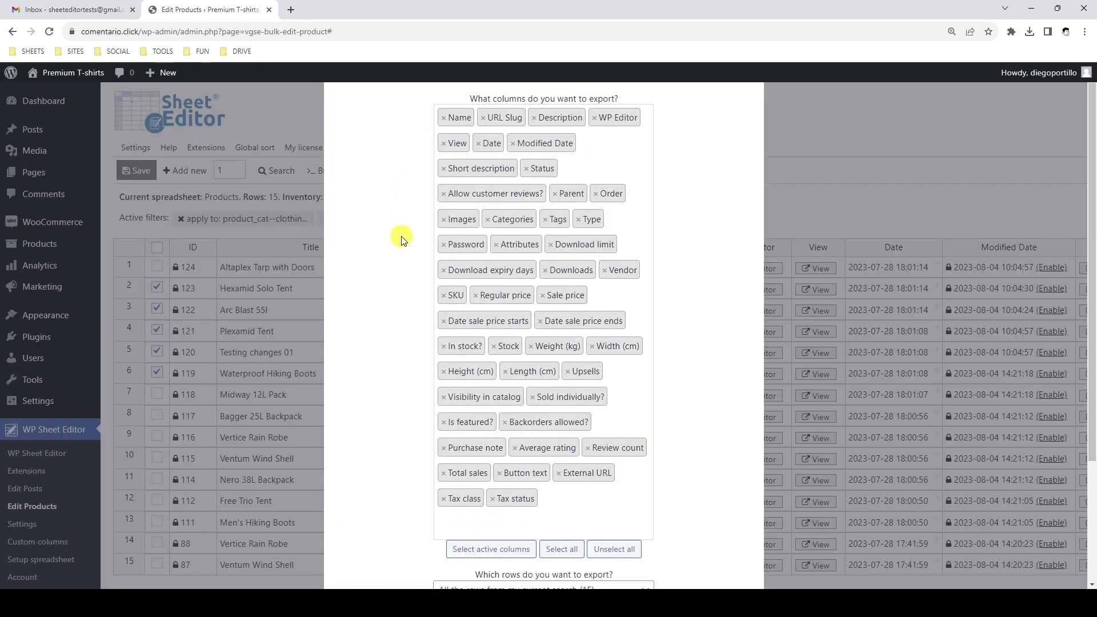
left_click(630, 423)
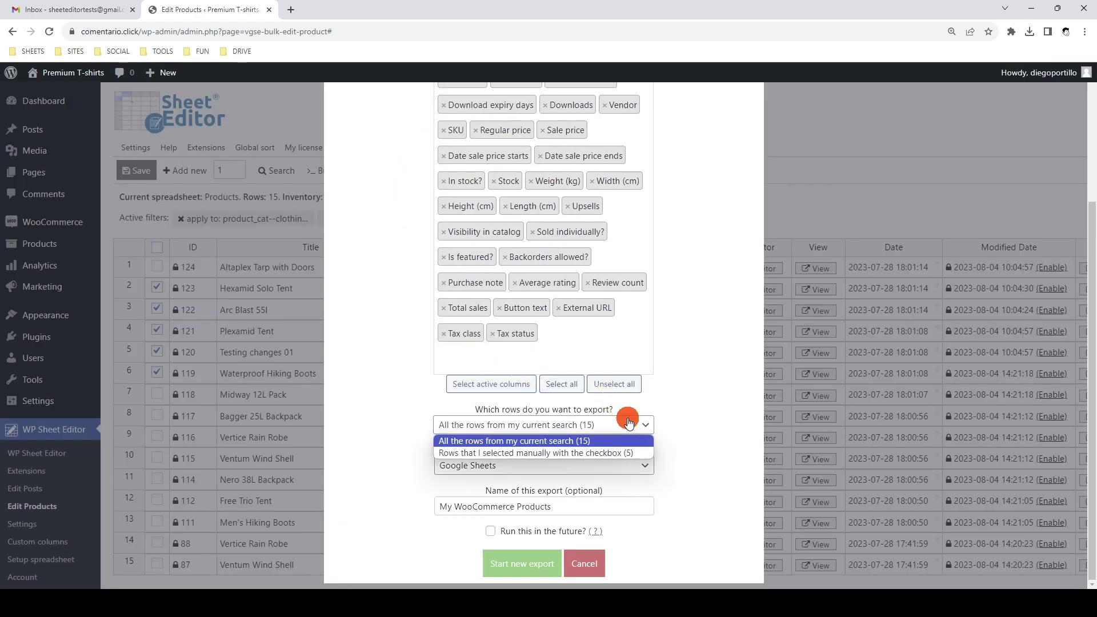
left_click(632, 453)
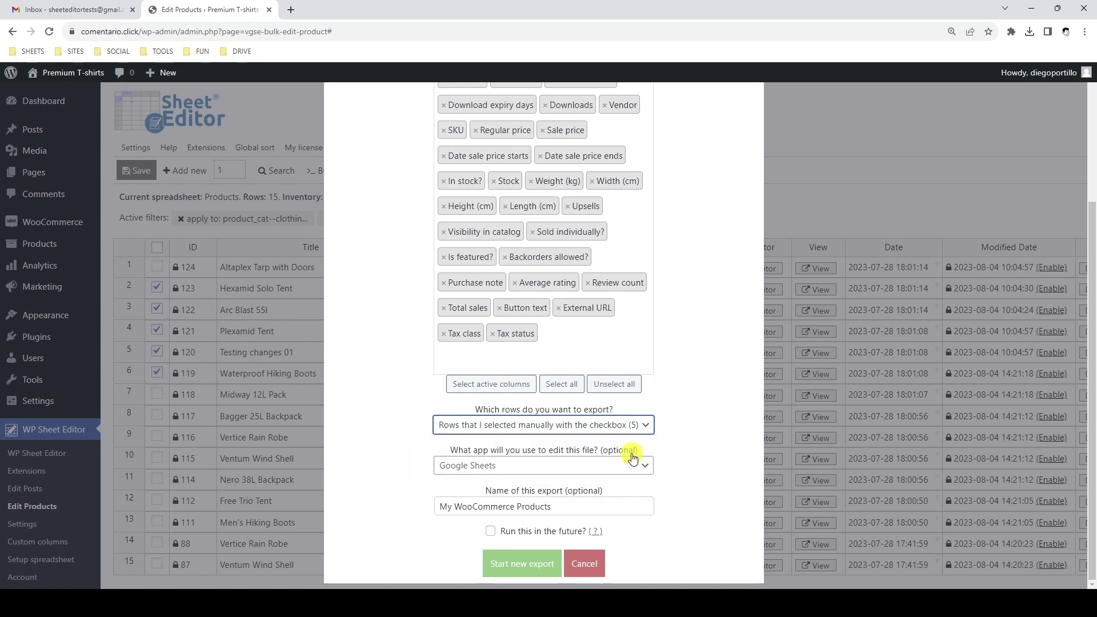
left_click(532, 565)
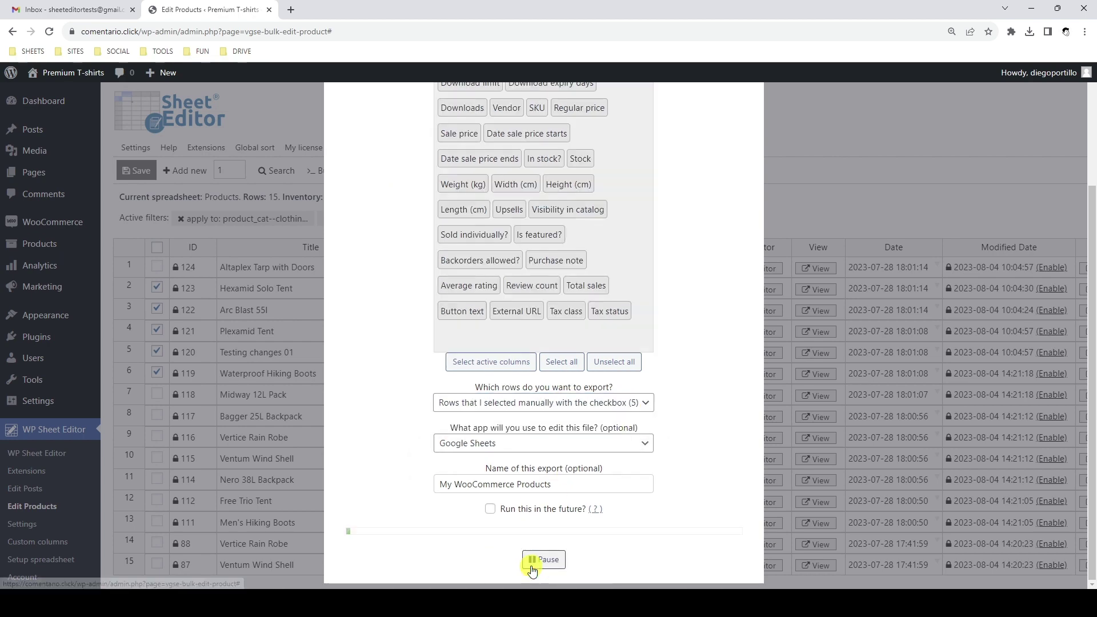
left_click(665, 531)
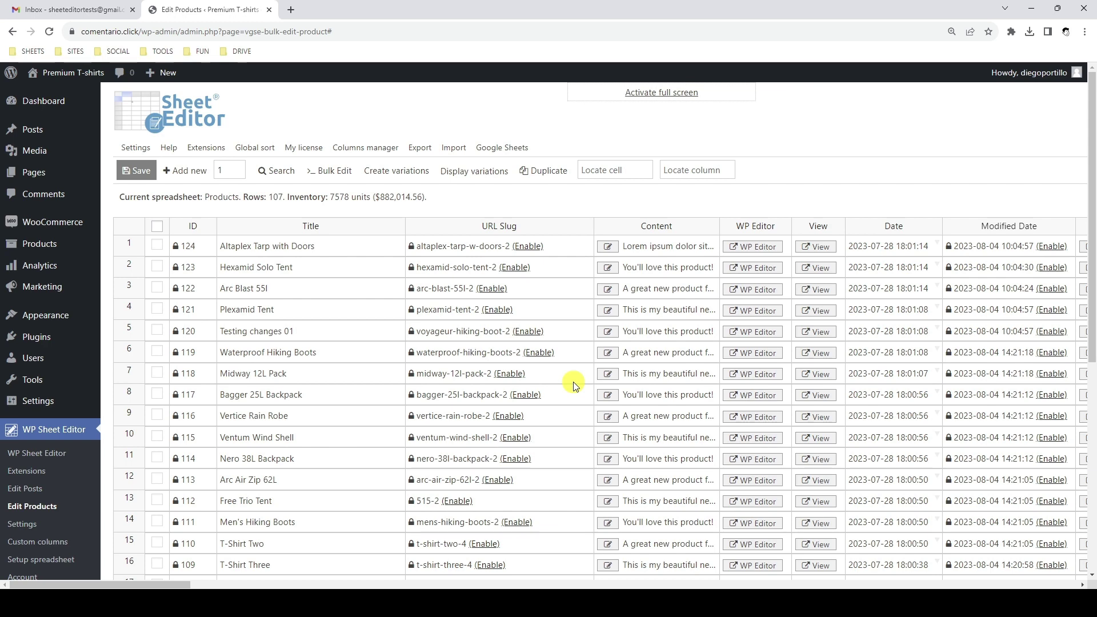
Step: Set up a new Google Sheets export of all products with the active columns, named "My WooCommerce Products - once"
left_click(419, 149)
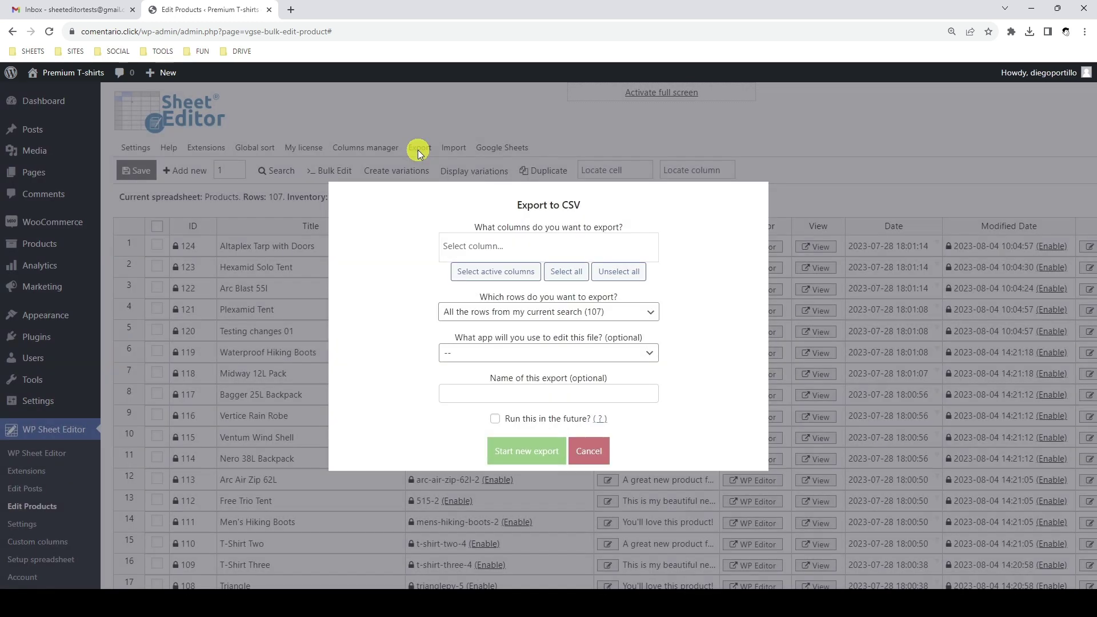
left_click(492, 271)
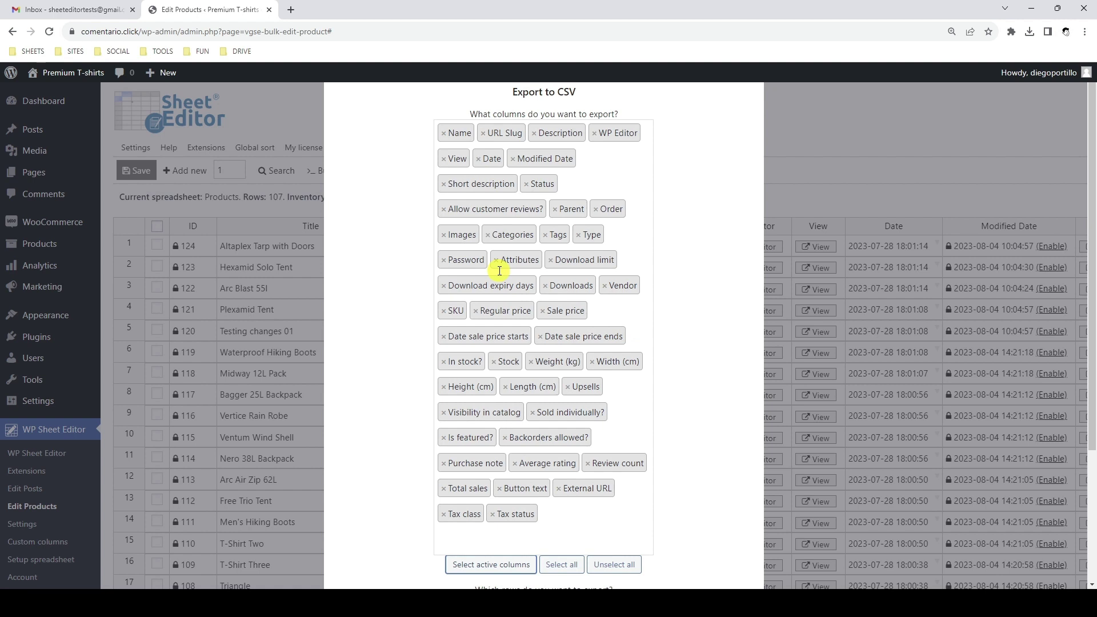
scroll(500, 271, "down", 3)
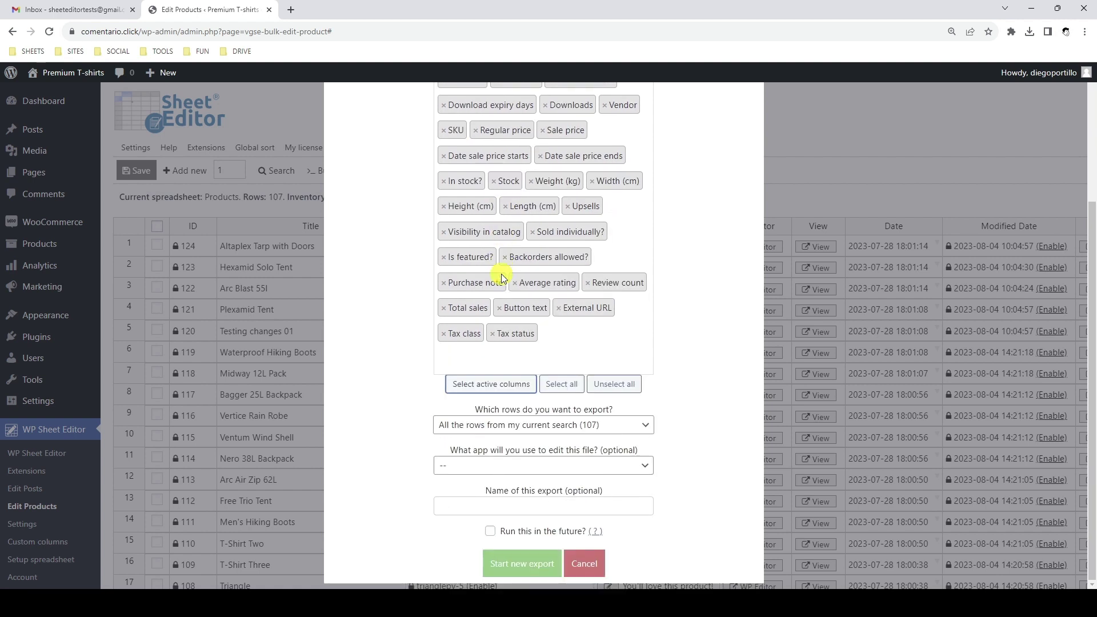
left_click(569, 466)
left_click(507, 530)
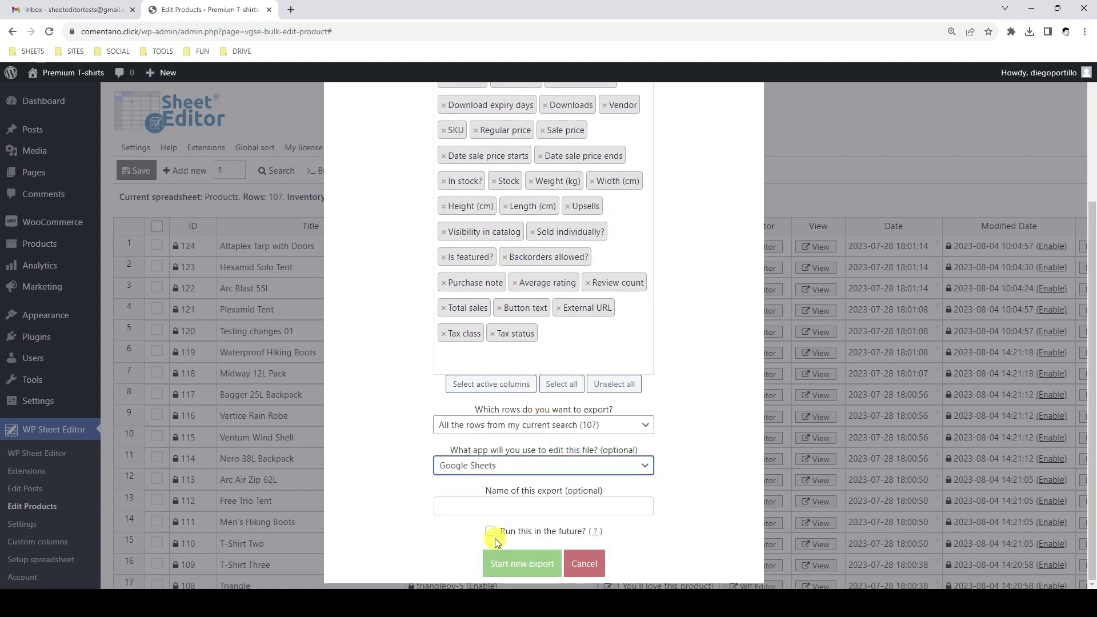
left_click(504, 507)
type("My WooCommerce Products")
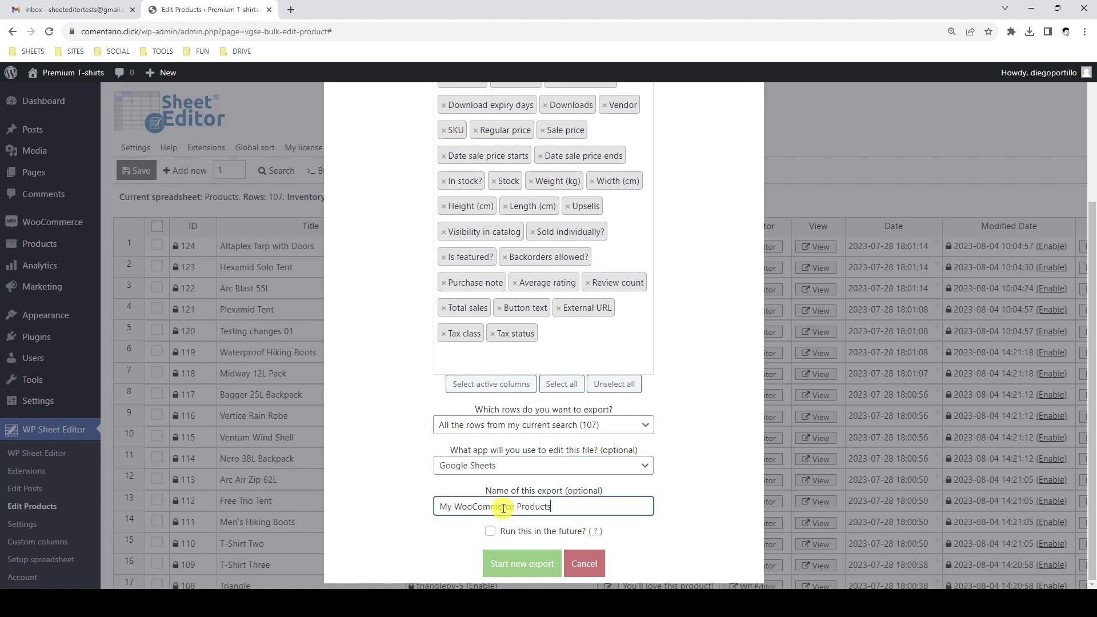
type(" - once")
Step: Set the export to run in the future on 08/04/2023 at 10:30:00 AM
left_click(491, 532)
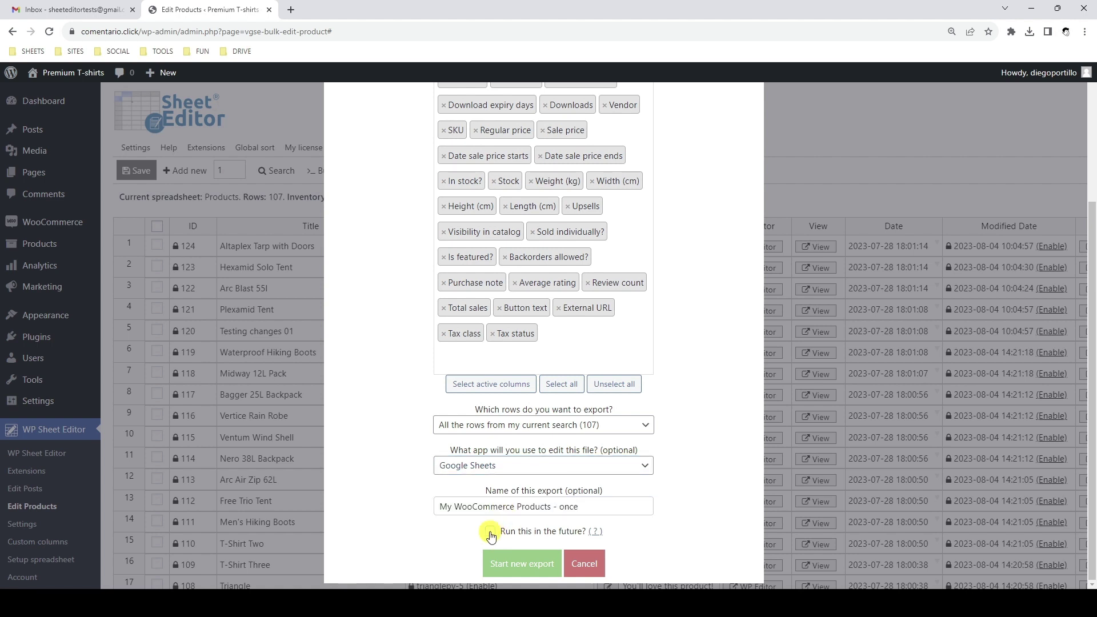
scroll(490, 534, "down", 2)
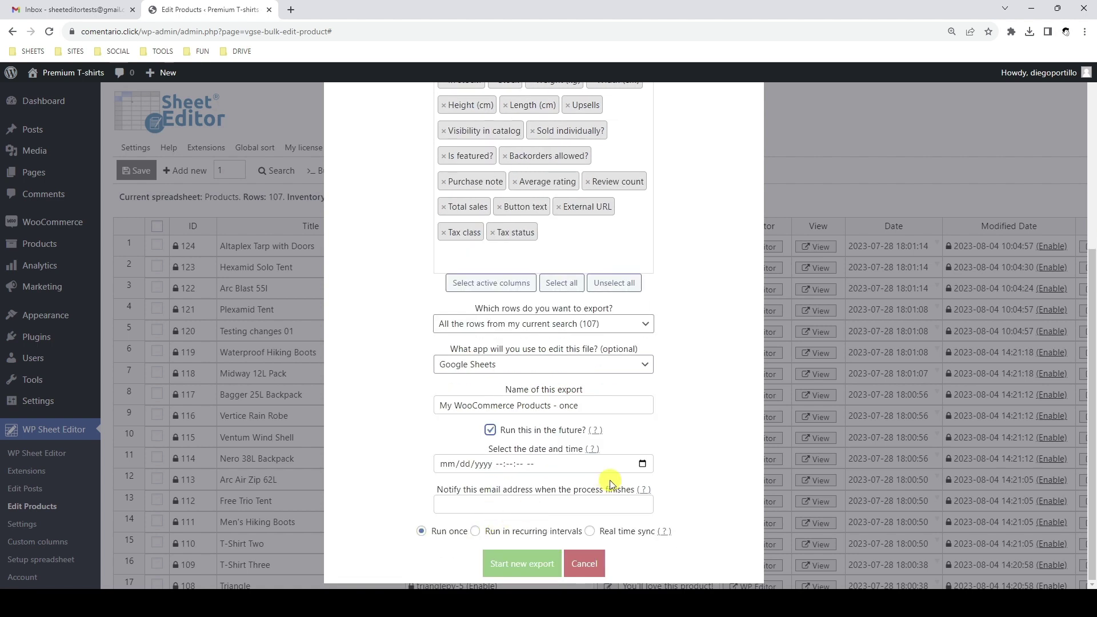
left_click(642, 464)
scroll(656, 379, "up", 5)
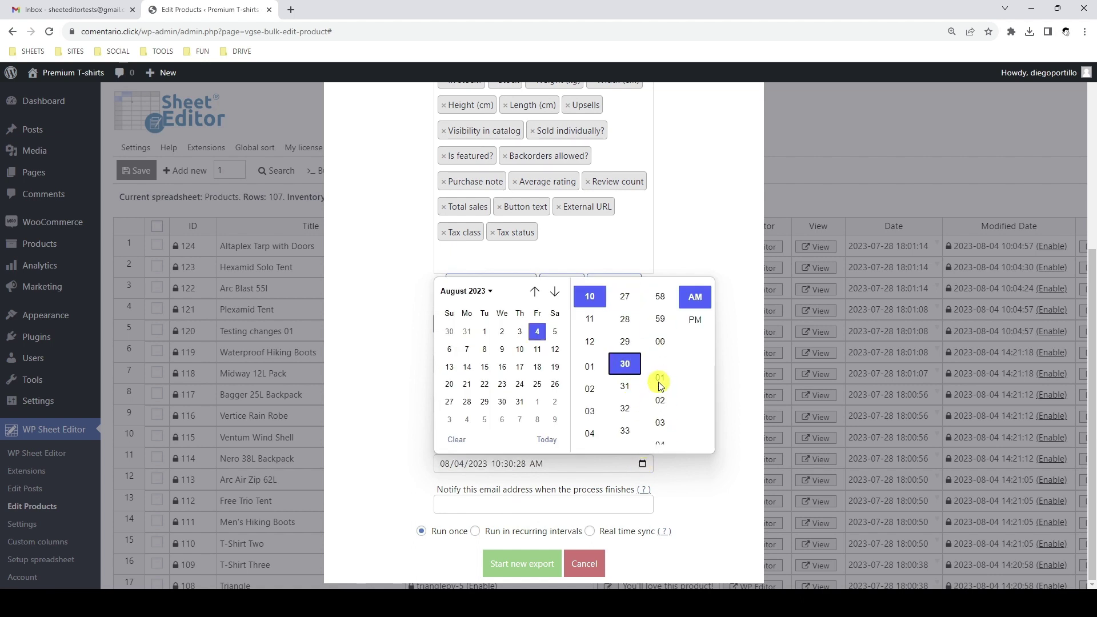
left_click(657, 372)
left_click(740, 303)
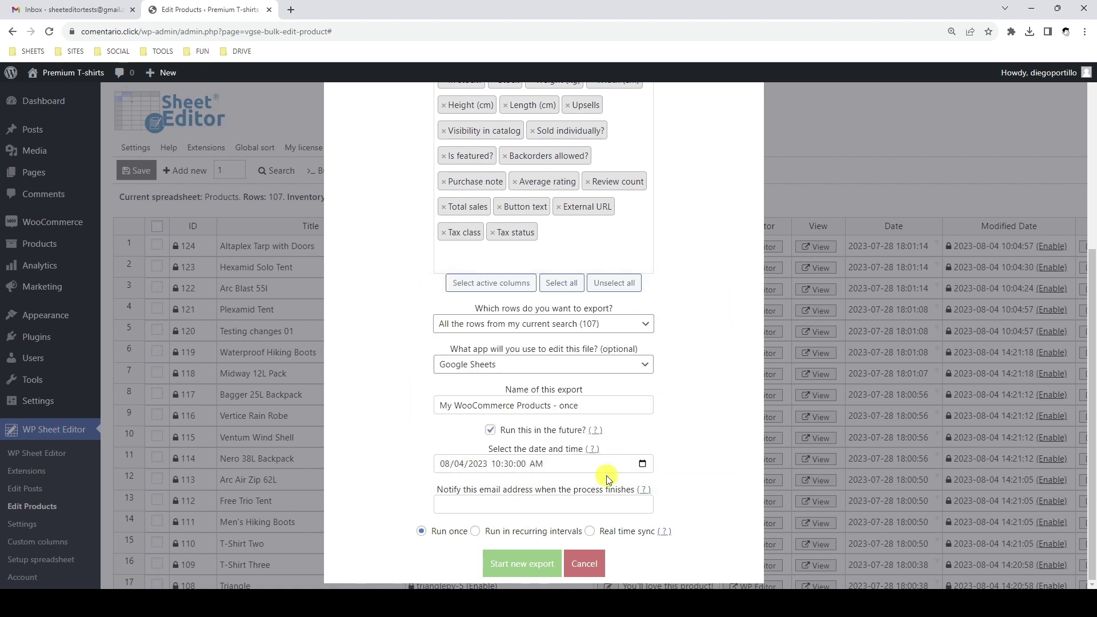
Step: Enter the notification email address, choose Run once and schedule the export
left_click(563, 505)
key("ctrl+v")
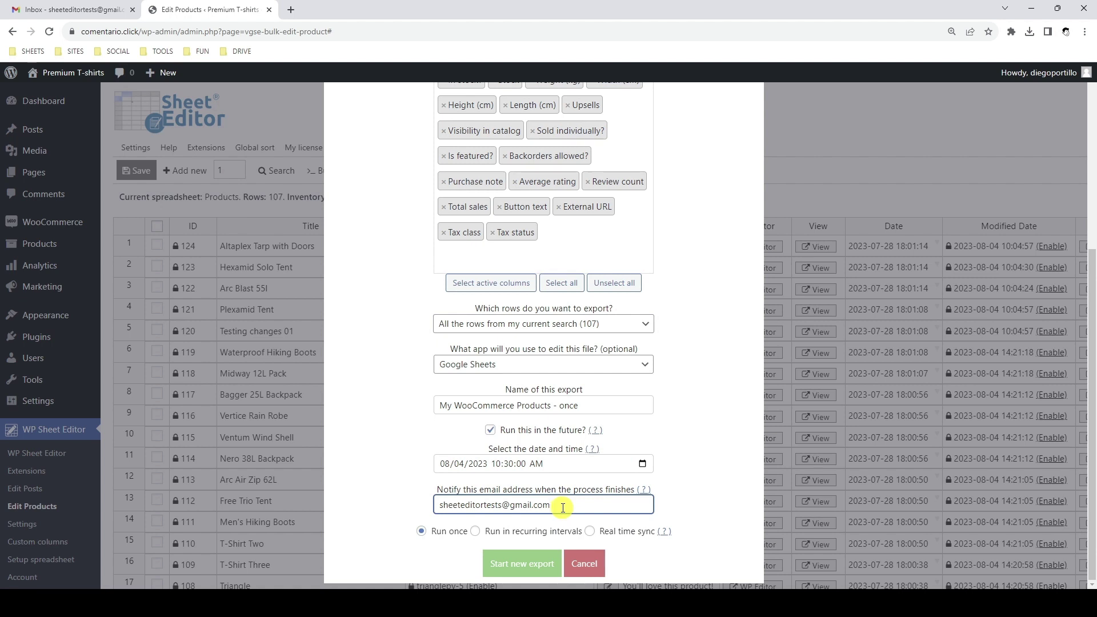
left_click(422, 531)
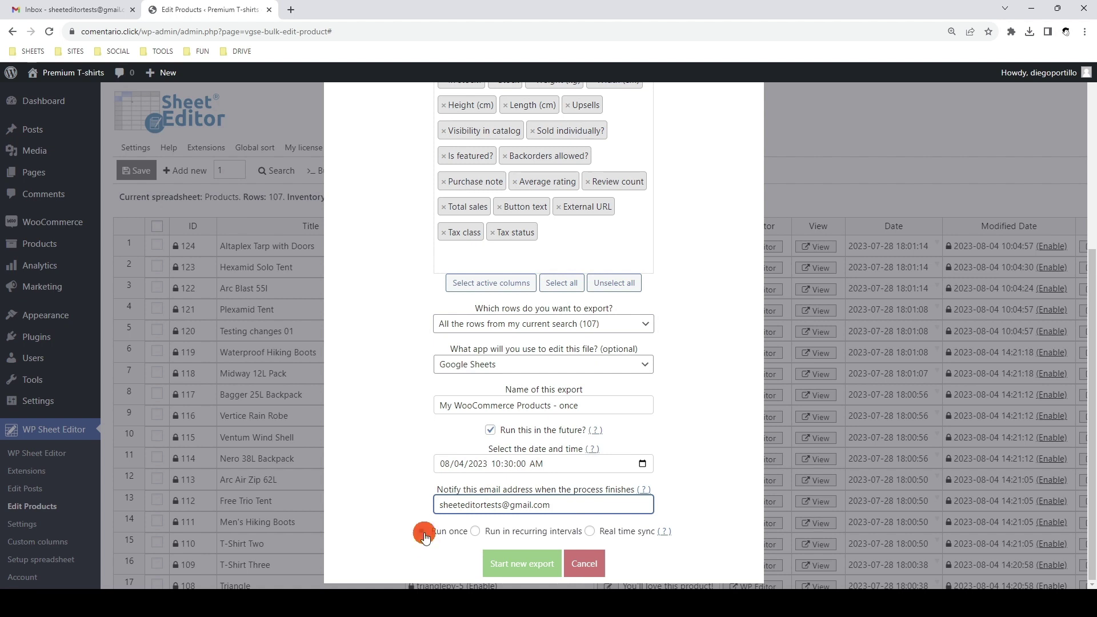
left_click(525, 563)
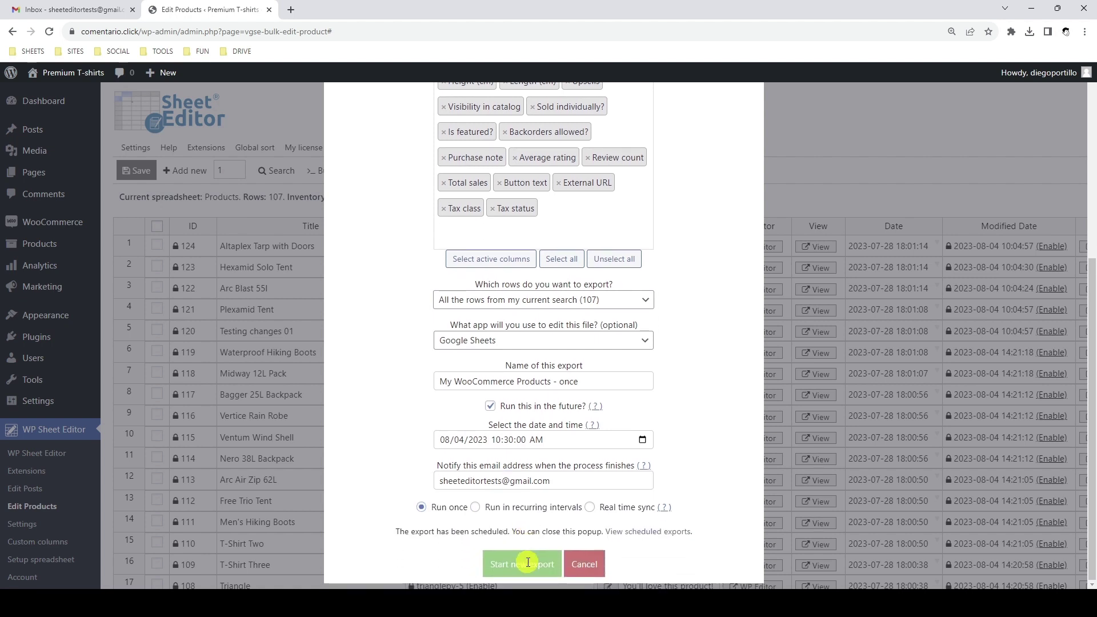
Step: View the log of the scheduled export "My WooCommerce Products - once", download and open its log file, and close both
left_click(658, 521)
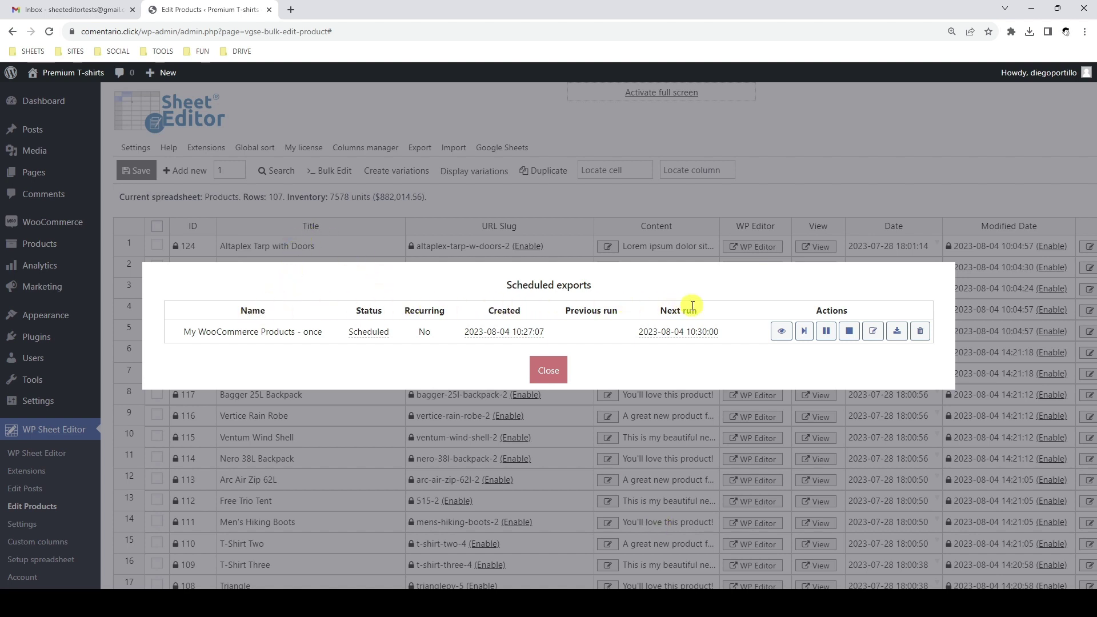
left_click(780, 332)
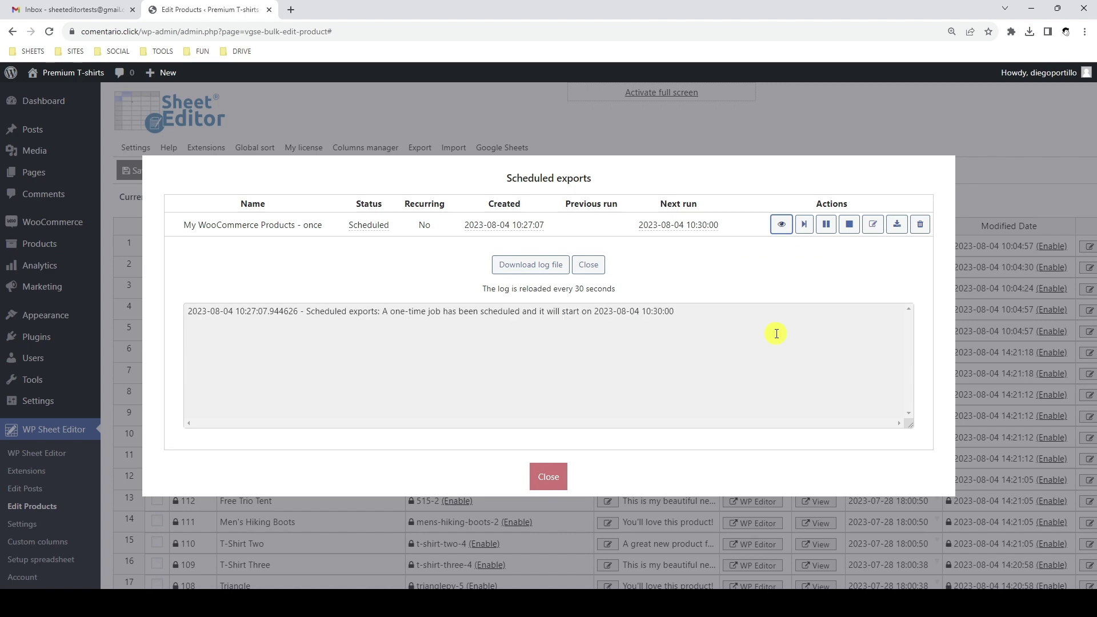
left_click(550, 275)
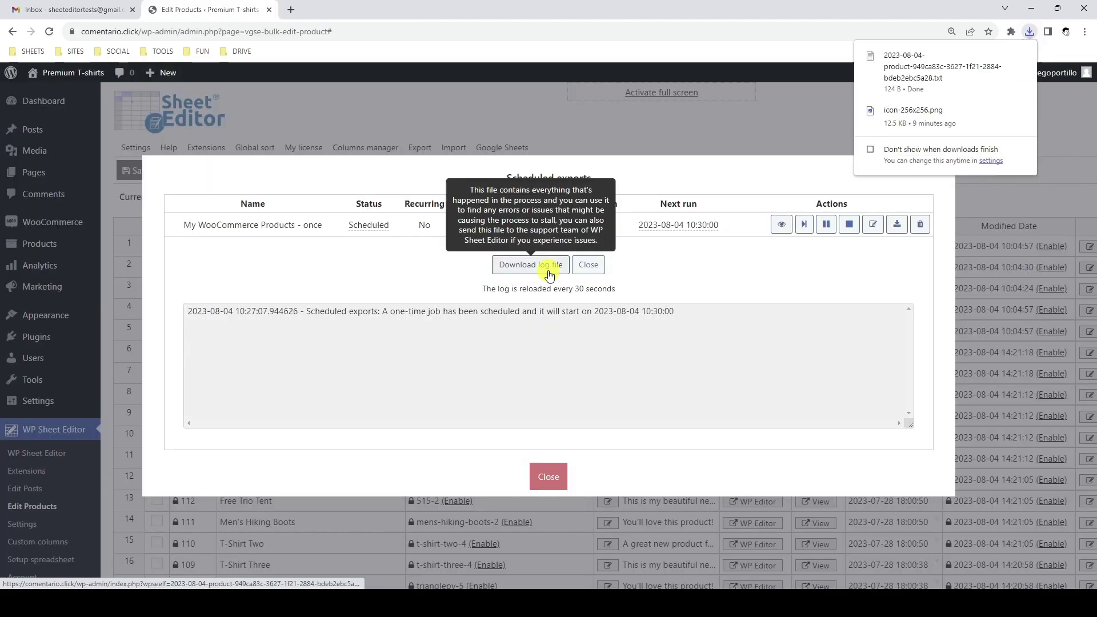
left_click(935, 59)
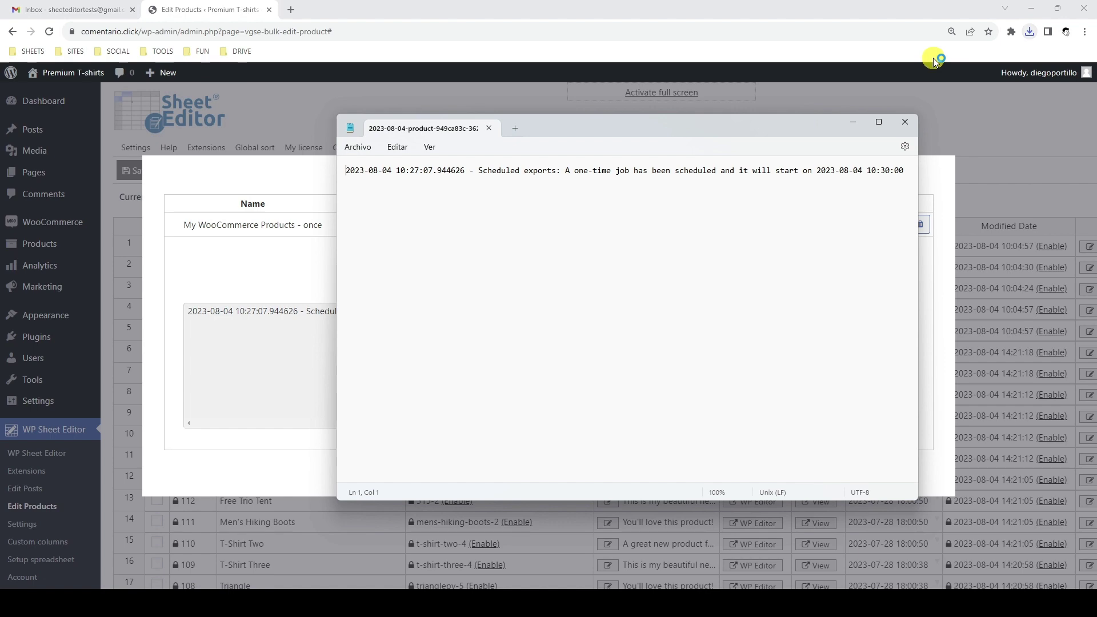
left_click(905, 122)
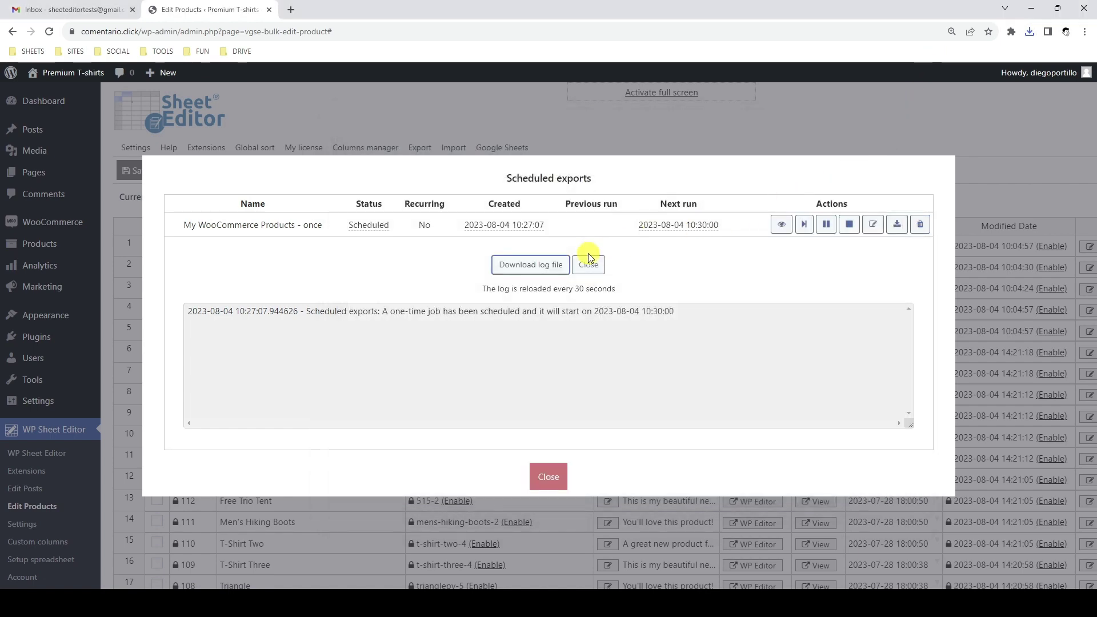
left_click(775, 225)
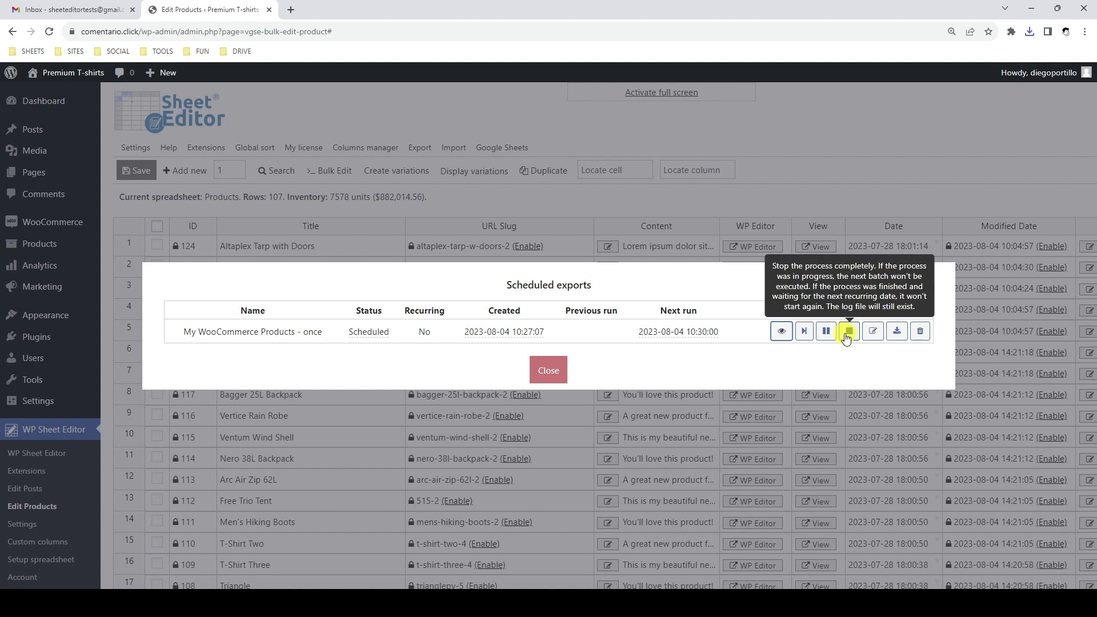
Step: Review the schedule settings and full export details of "My WooCommerce Products - once" and leave them without starting a new export
left_click(872, 332)
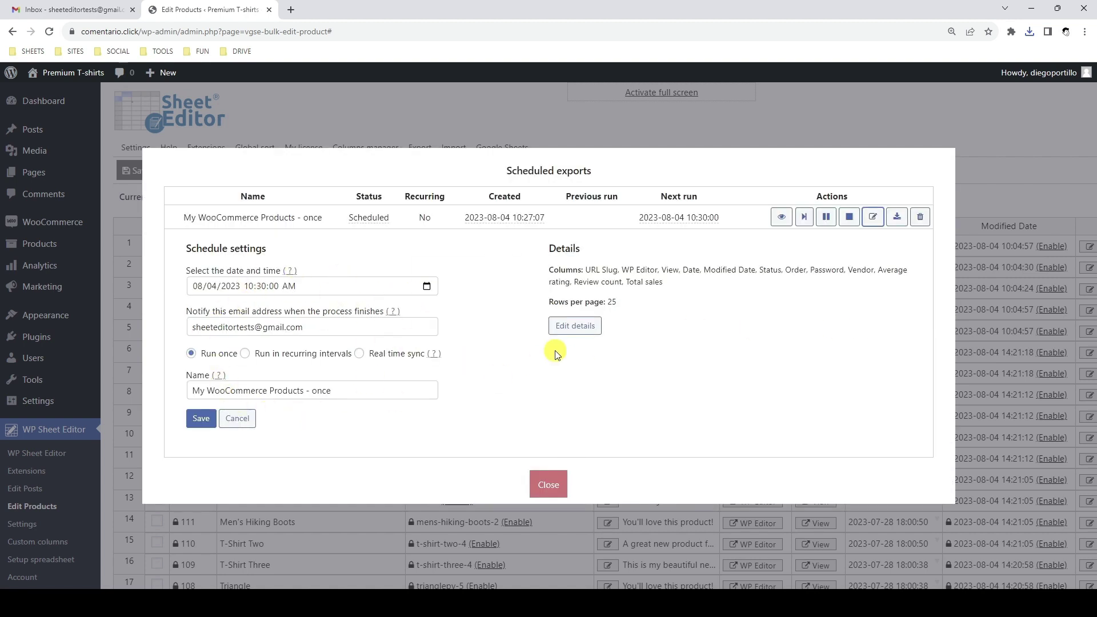
left_click(576, 326)
scroll(572, 228, "down", 5)
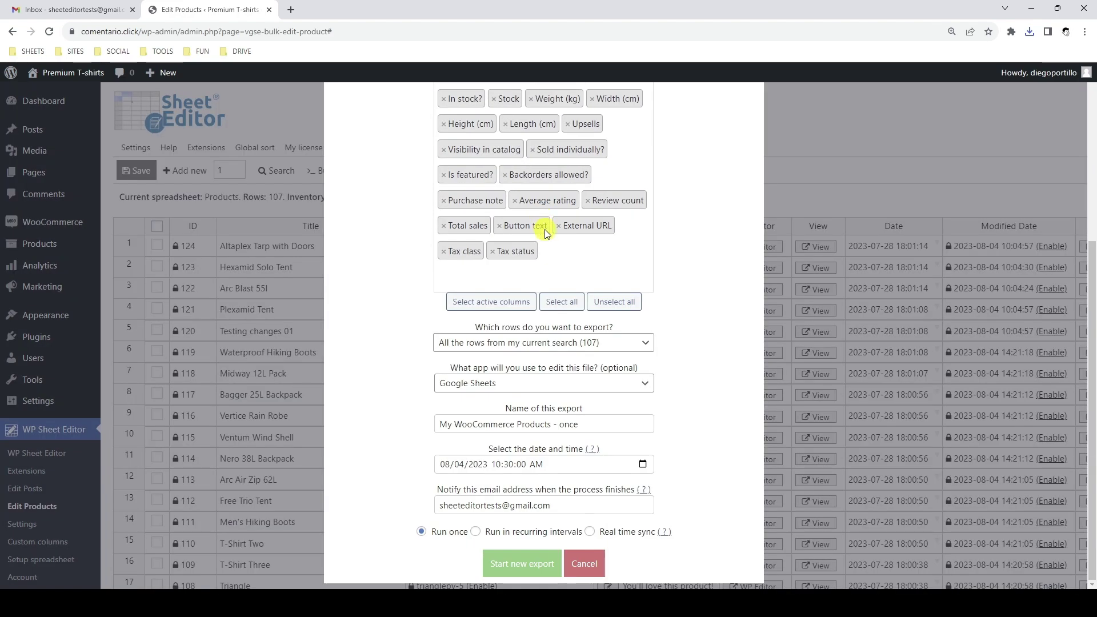
left_click(588, 566)
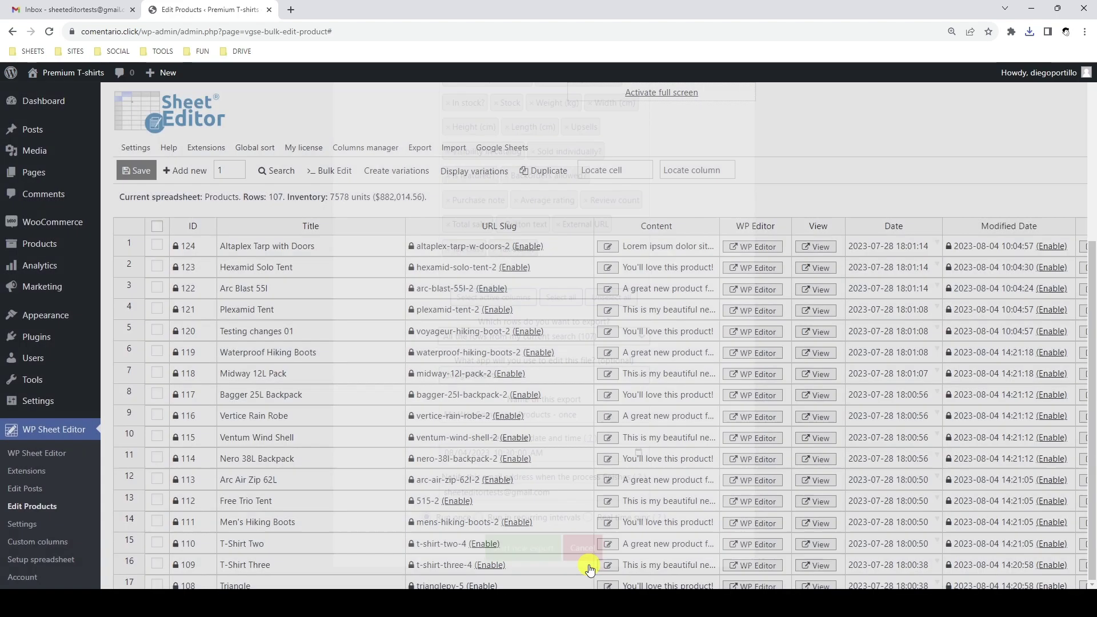
Step: Reopen the list of scheduled exports and check the status and log of "My WooCommerce Products - once"
mouse_move(420, 148)
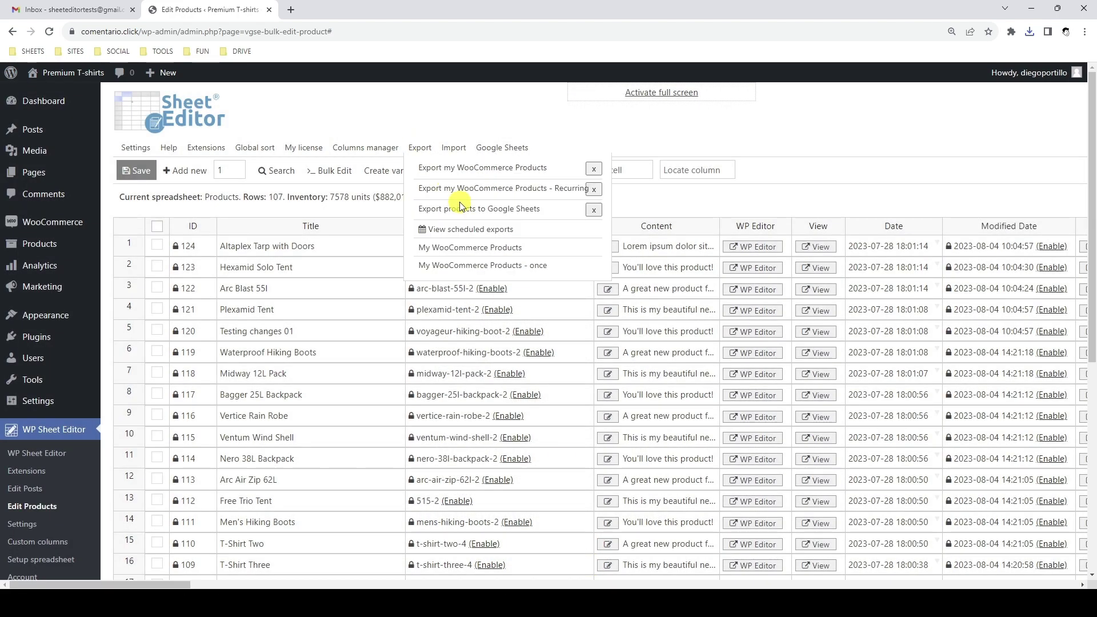
left_click(463, 231)
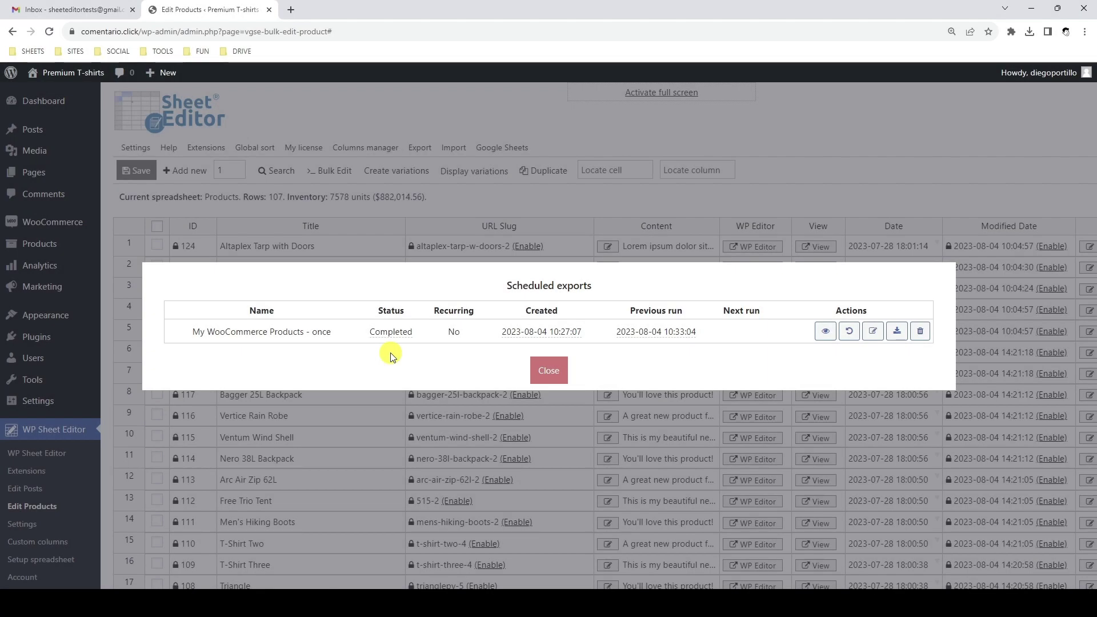
left_click(826, 332)
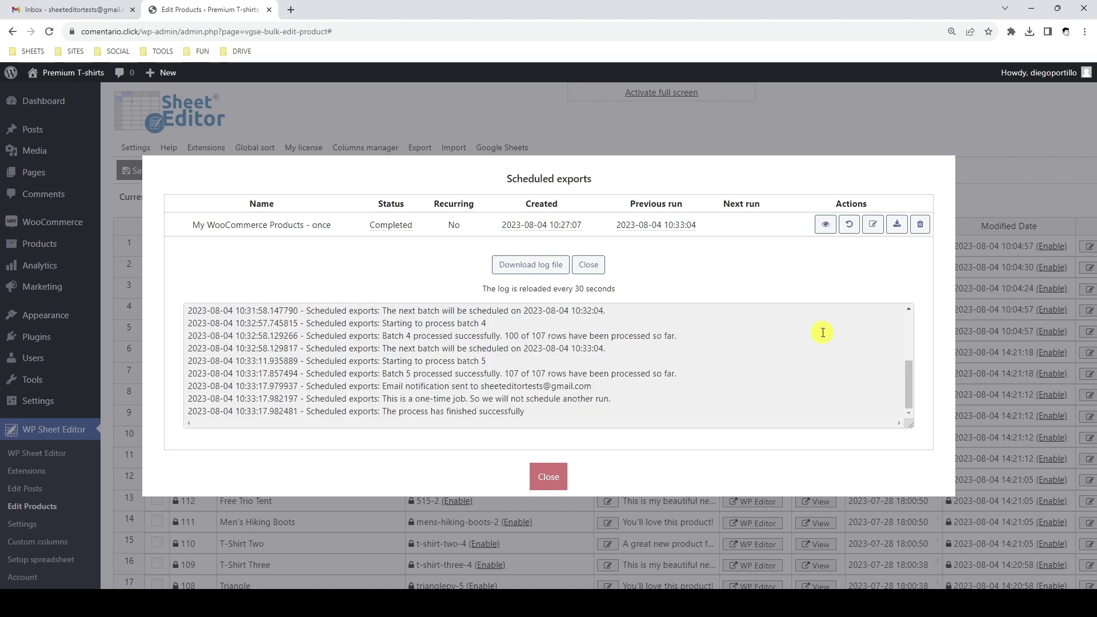
left_click(826, 224)
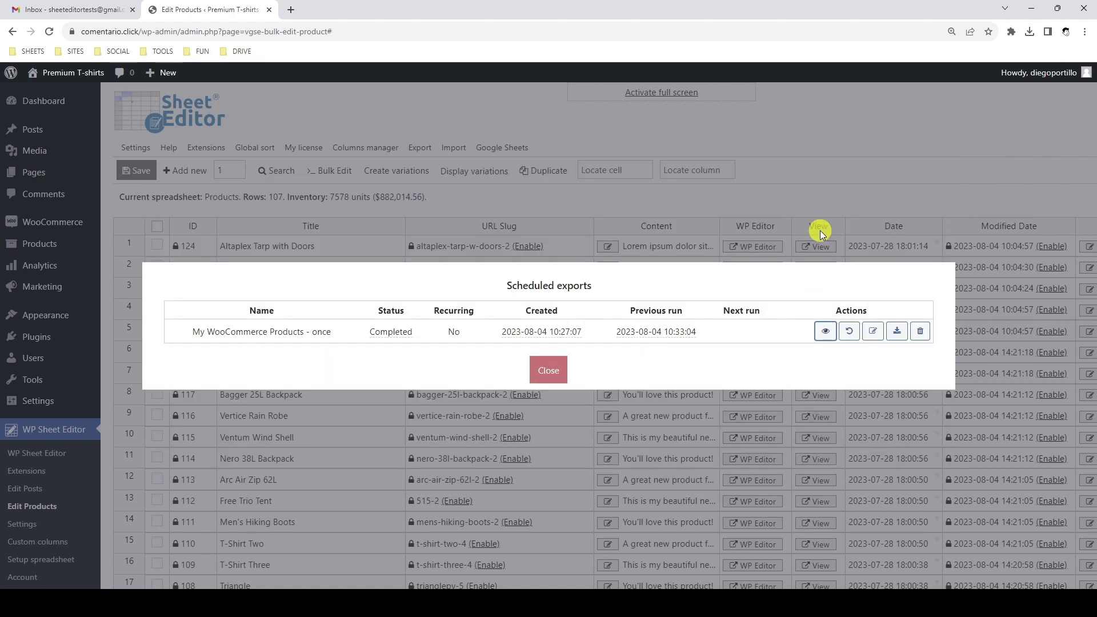
Step: Switch to Gmail, open the export completion email and examine all rows of the Google Sheet linked in it
left_click(92, 9)
left_click(559, 198)
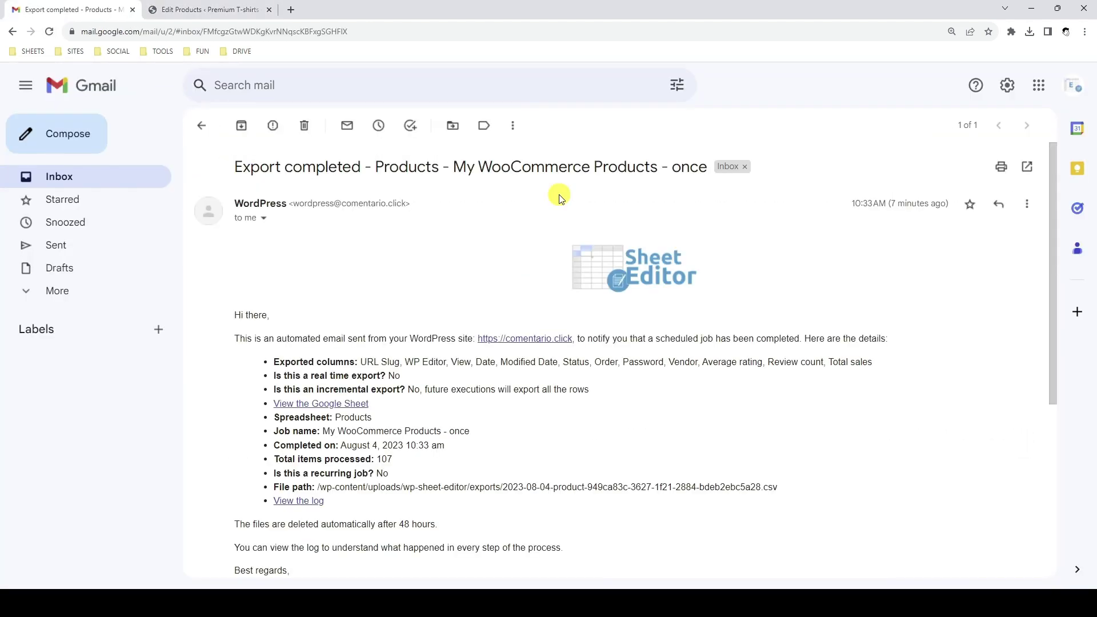
left_click(343, 404)
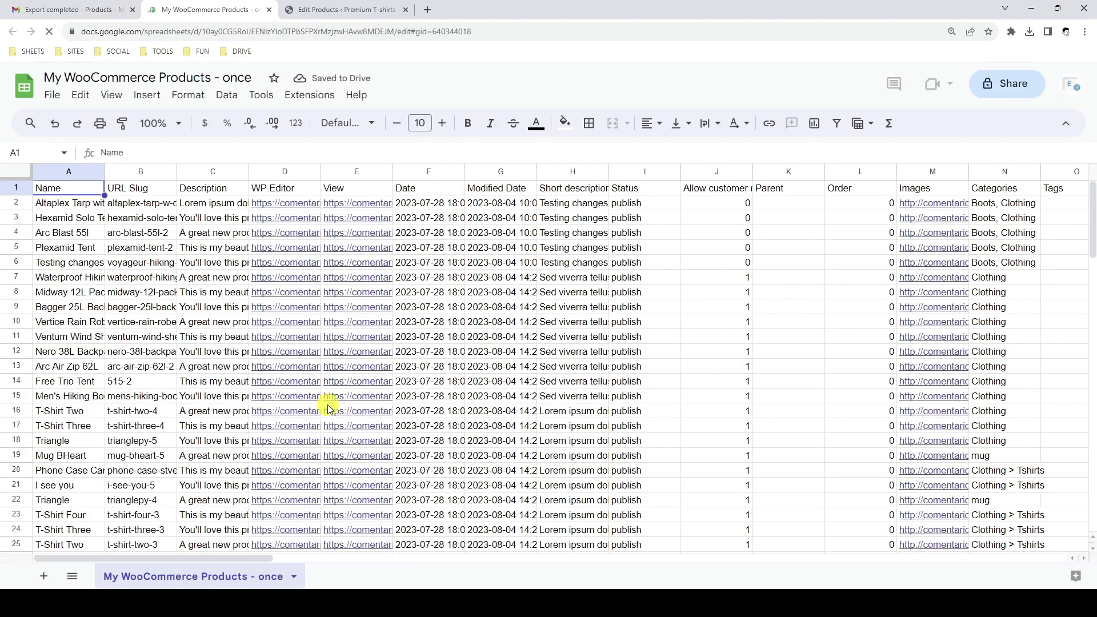
scroll(328, 404, "down", 12)
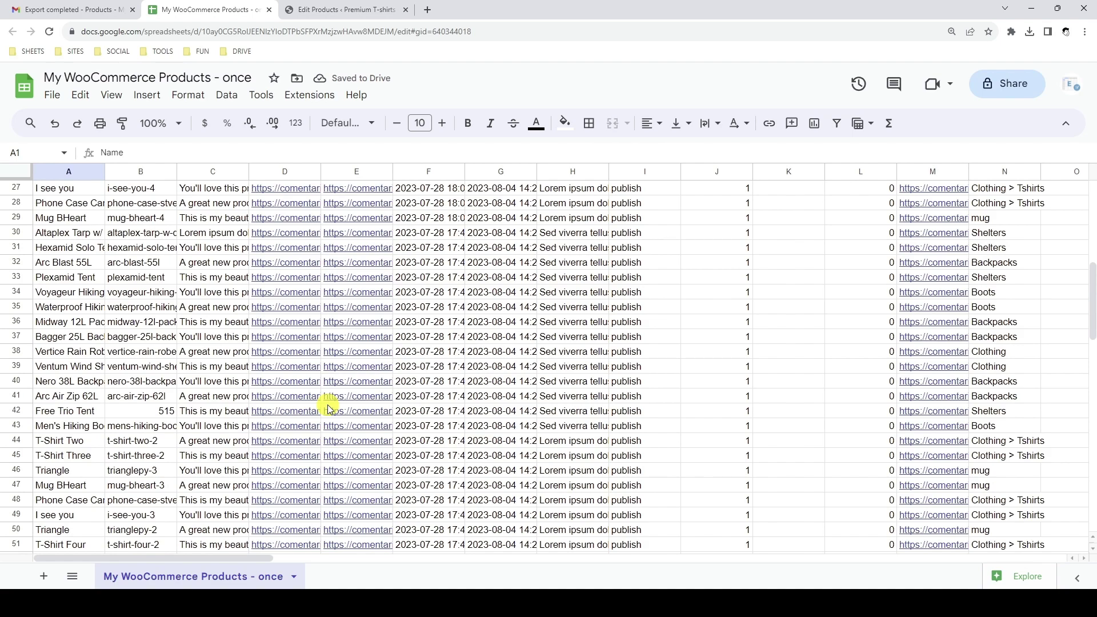
scroll(328, 405, "down", 10)
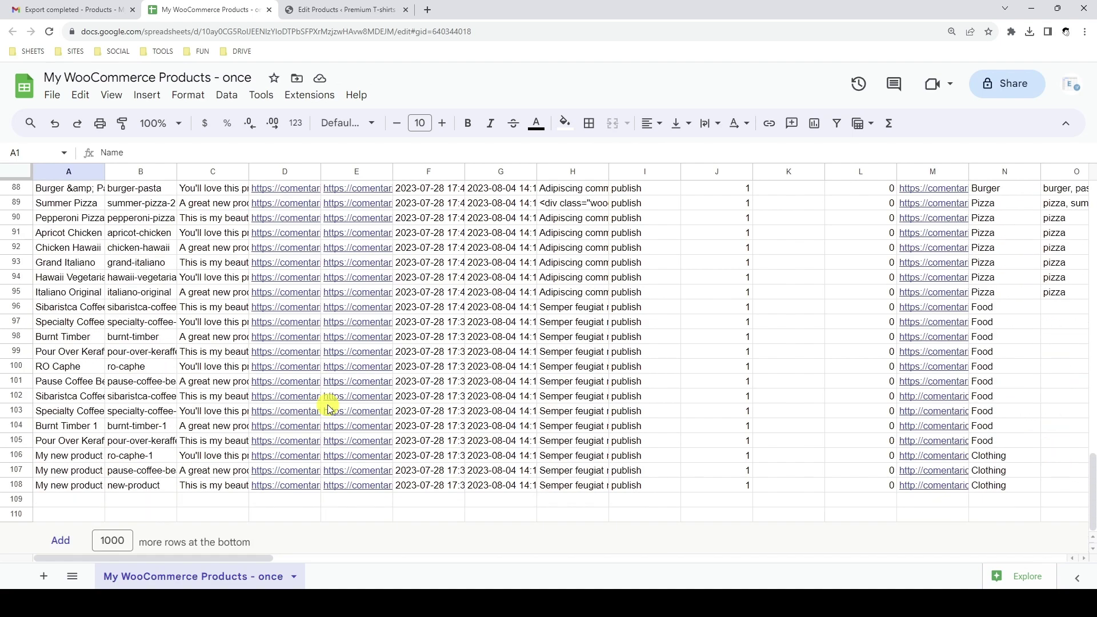
Step: Examine the rows and all product columns of the exported Google Sheet "My WooCommerce Products - once"
scroll(327, 405, "up", 20)
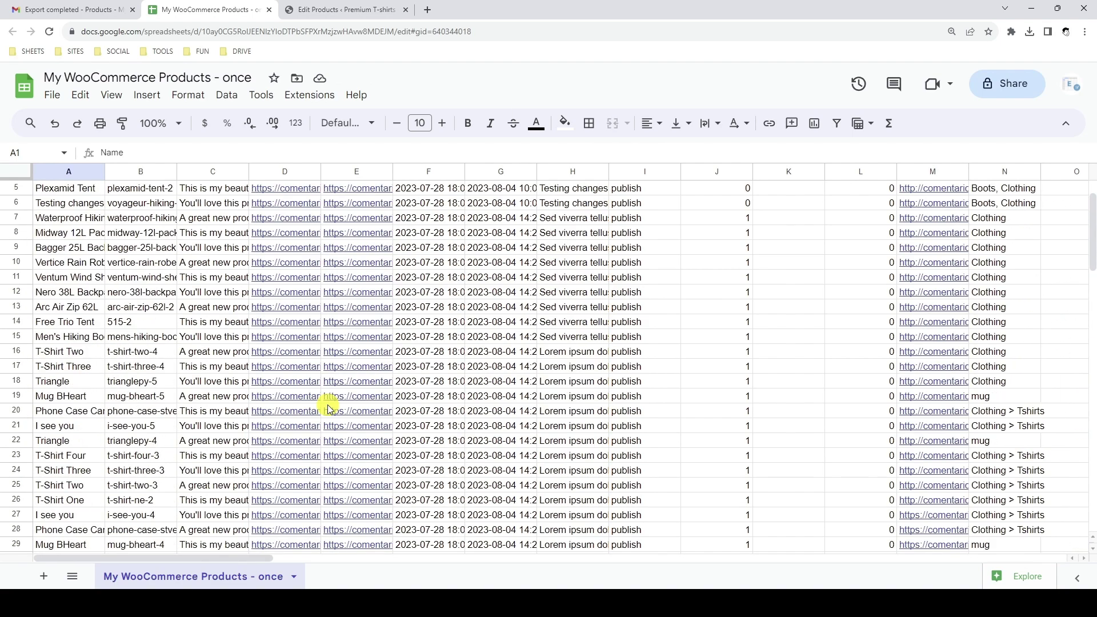
scroll(329, 407, "up", 2)
scroll(329, 407, "right", 10)
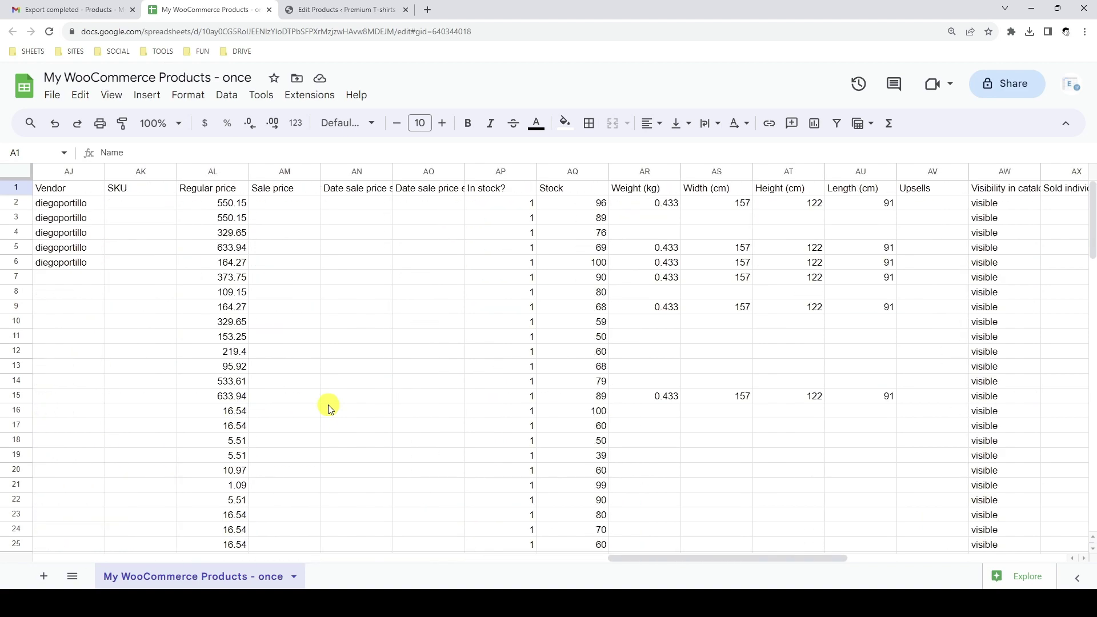
scroll(329, 407, "right", 8)
scroll(330, 408, "left", 15)
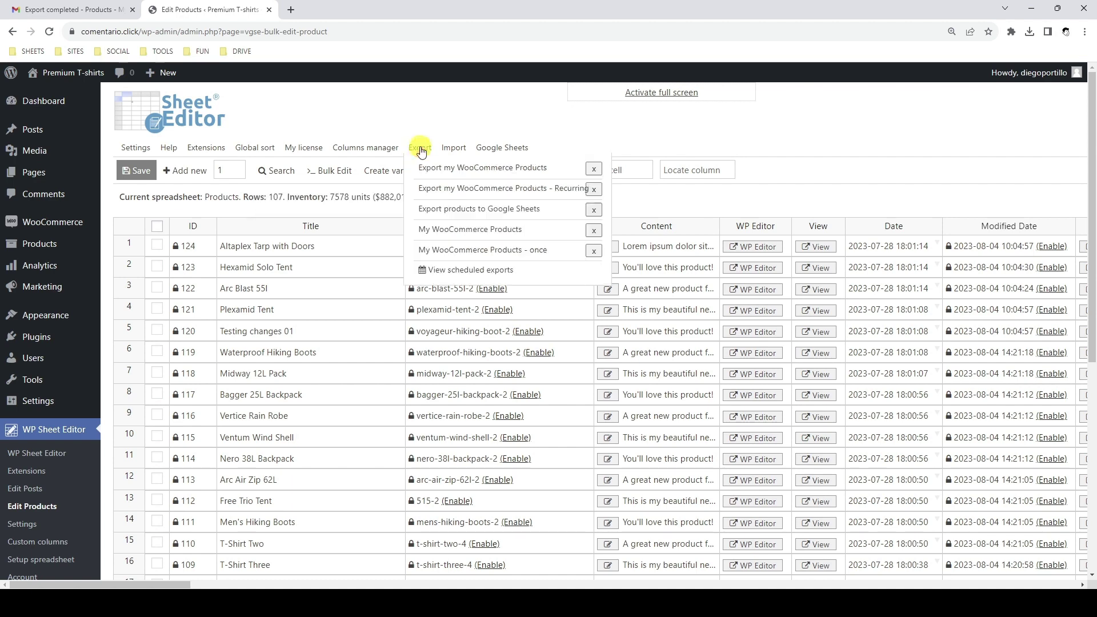
Step: Set up a new product export with the active columns for Google Sheets, named "My WooCommerce Products - Recurring"
left_click(420, 147)
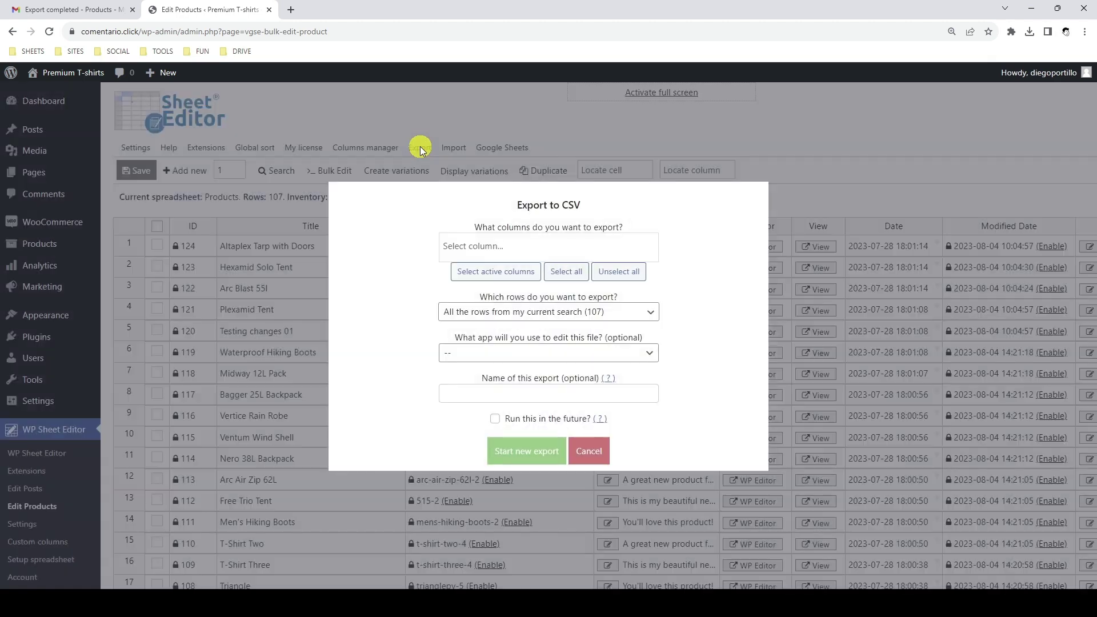
left_click(507, 271)
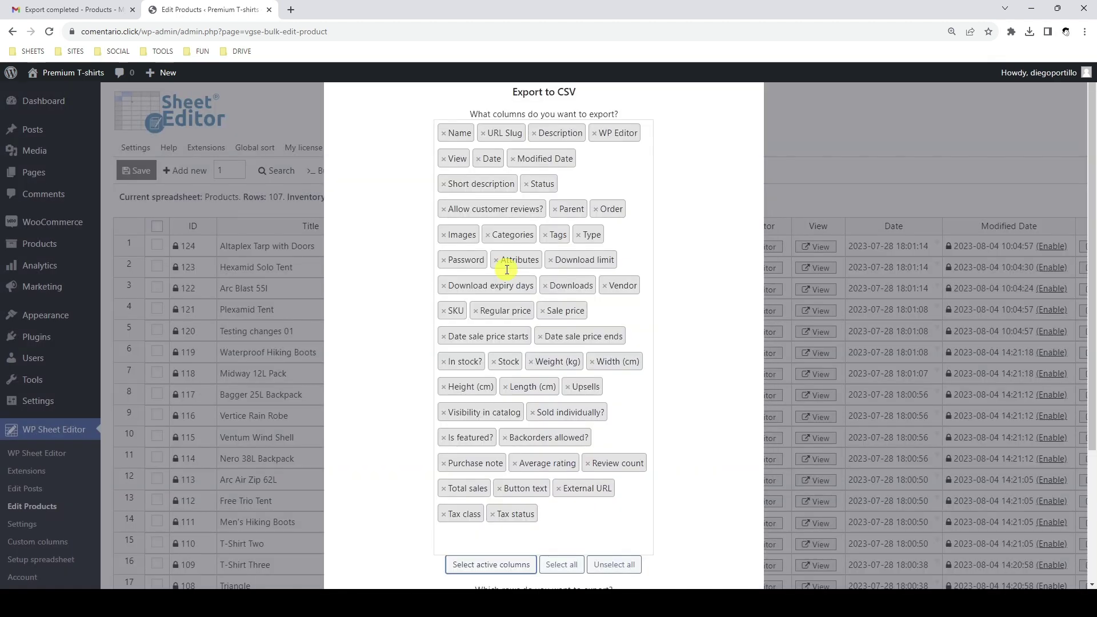
scroll(507, 270, "down", 3)
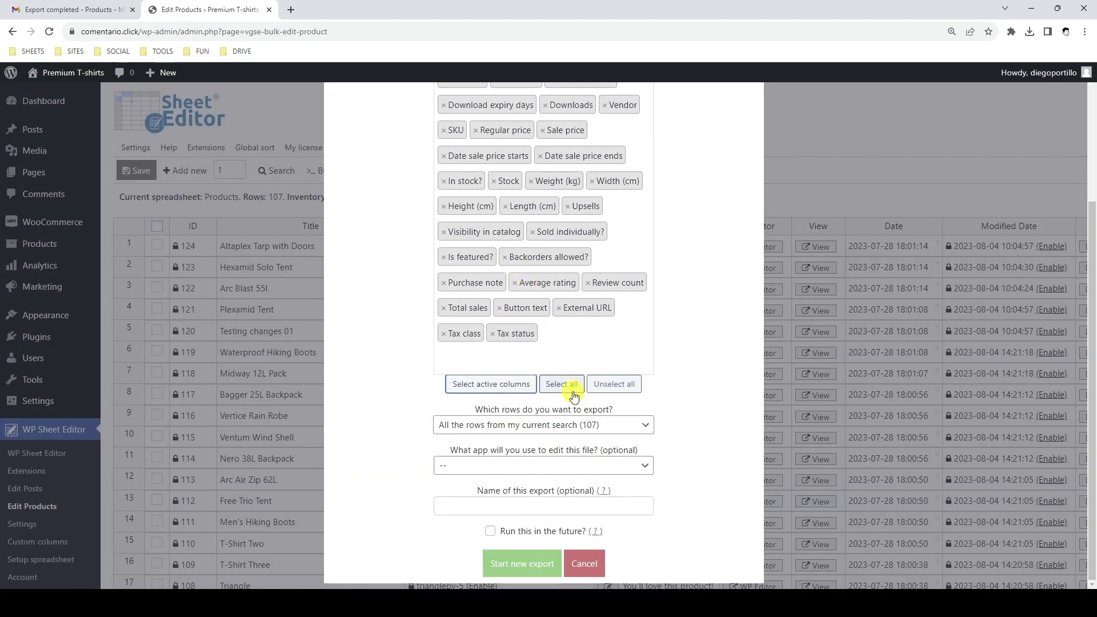
left_click(547, 467)
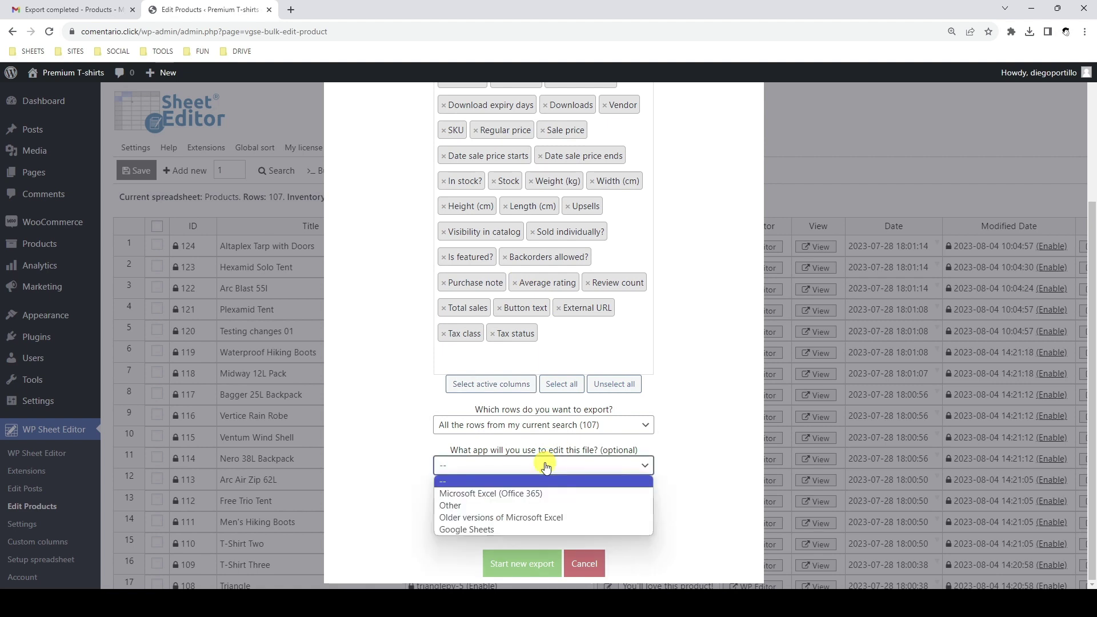
left_click(524, 530)
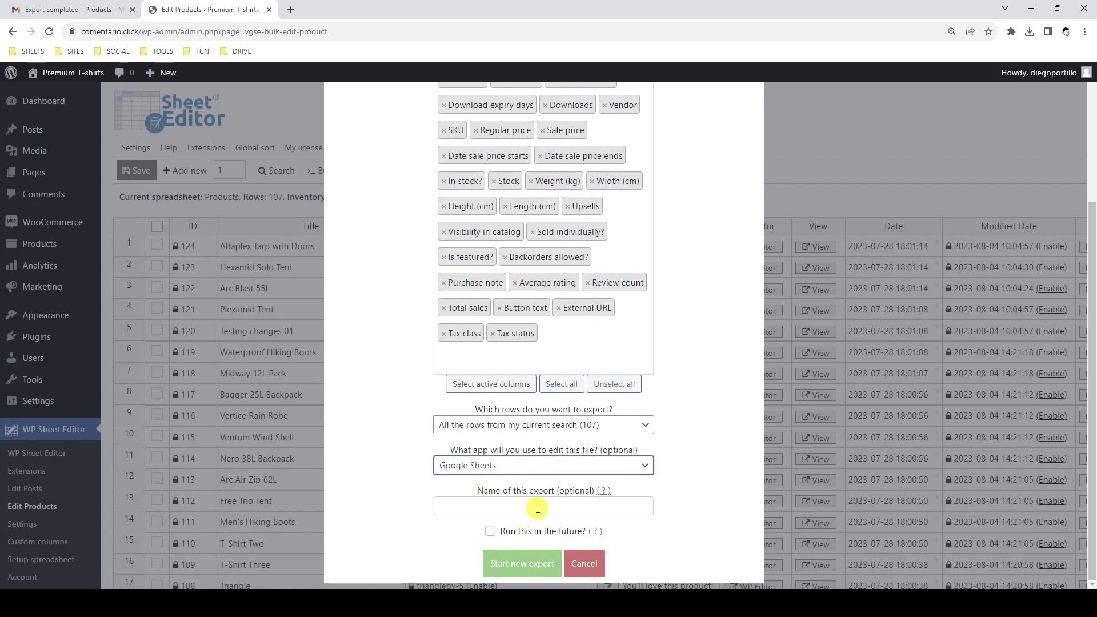
left_click(538, 506)
type("My WooCommerce Products -")
type("Recurring")
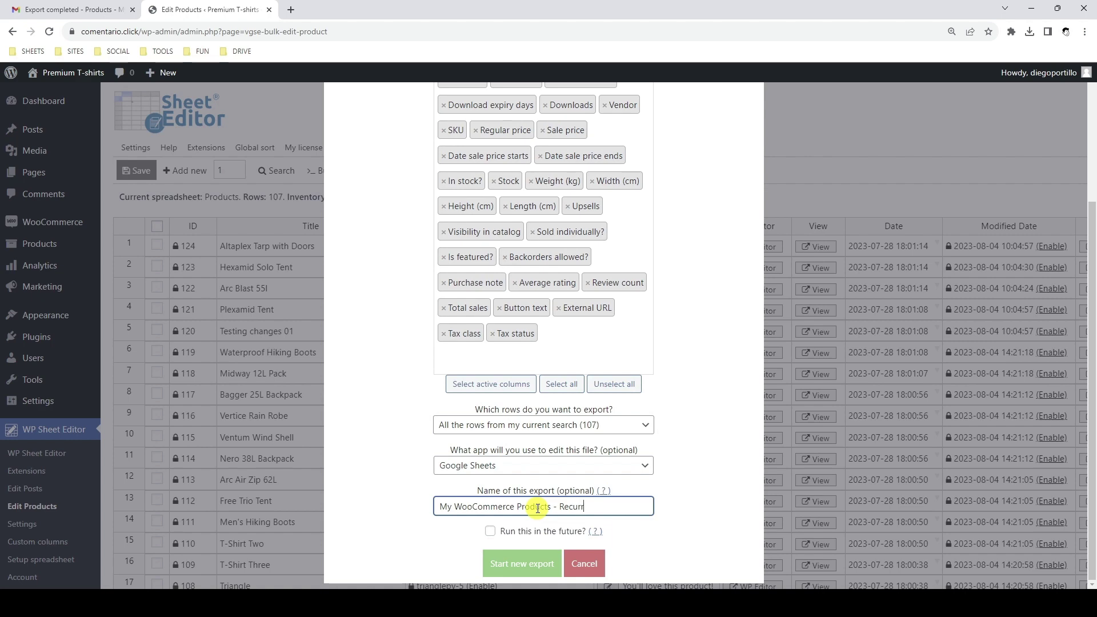
Step: Schedule the export to run in the future on 08/04/2023 at 10:45:00 AM and replace the notification email address
left_click(501, 535)
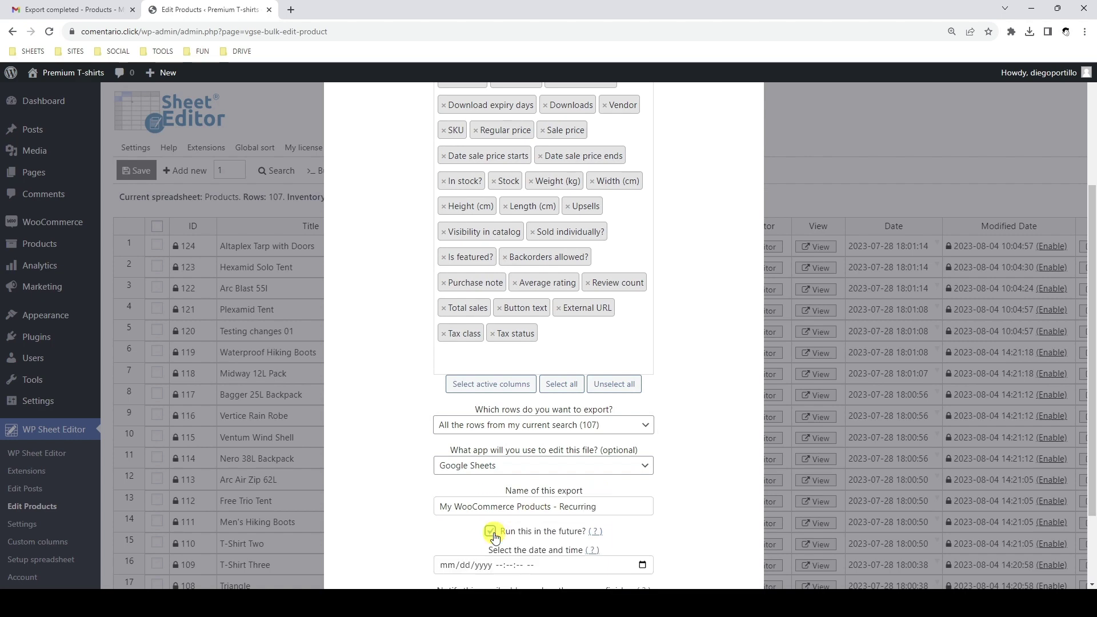
scroll(490, 523, "down", 2)
left_click(641, 464)
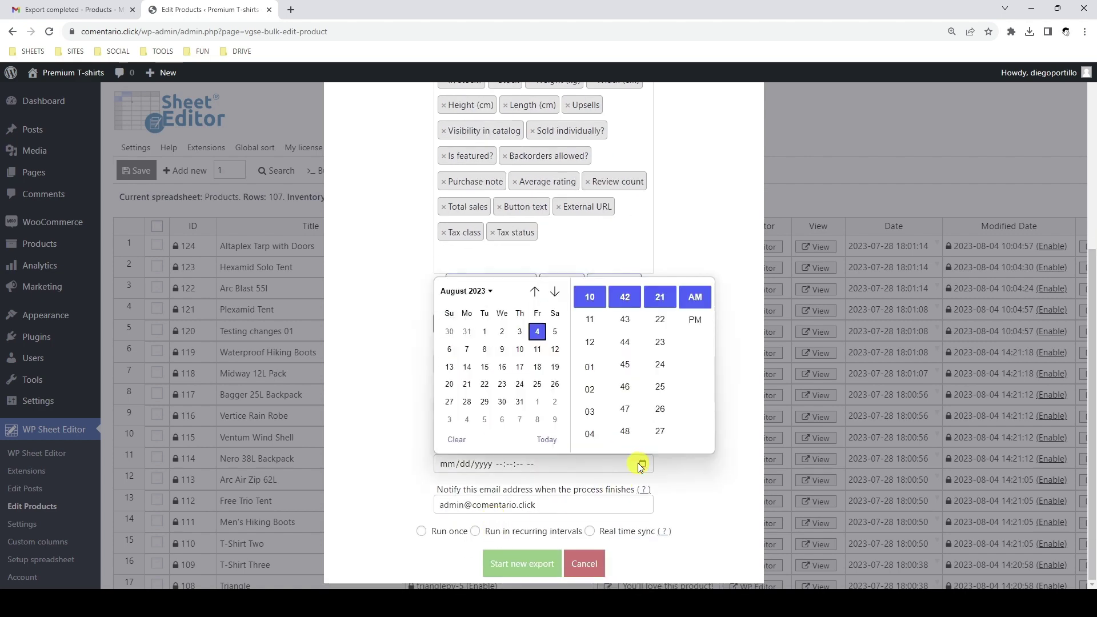
left_click(625, 366)
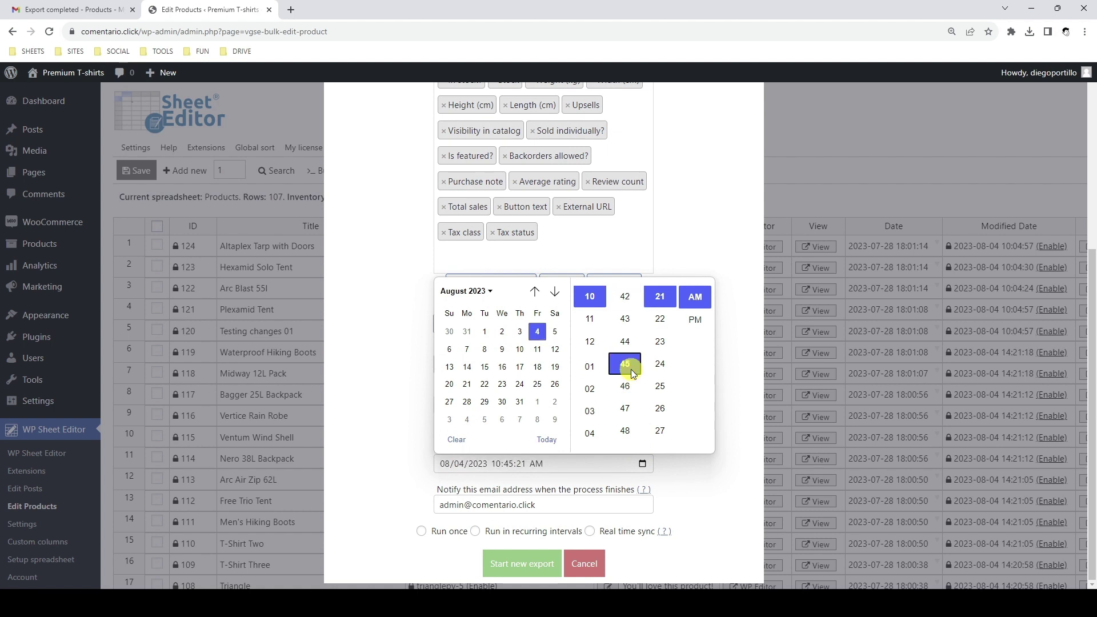
scroll(664, 393, "down", 10)
left_click(664, 389)
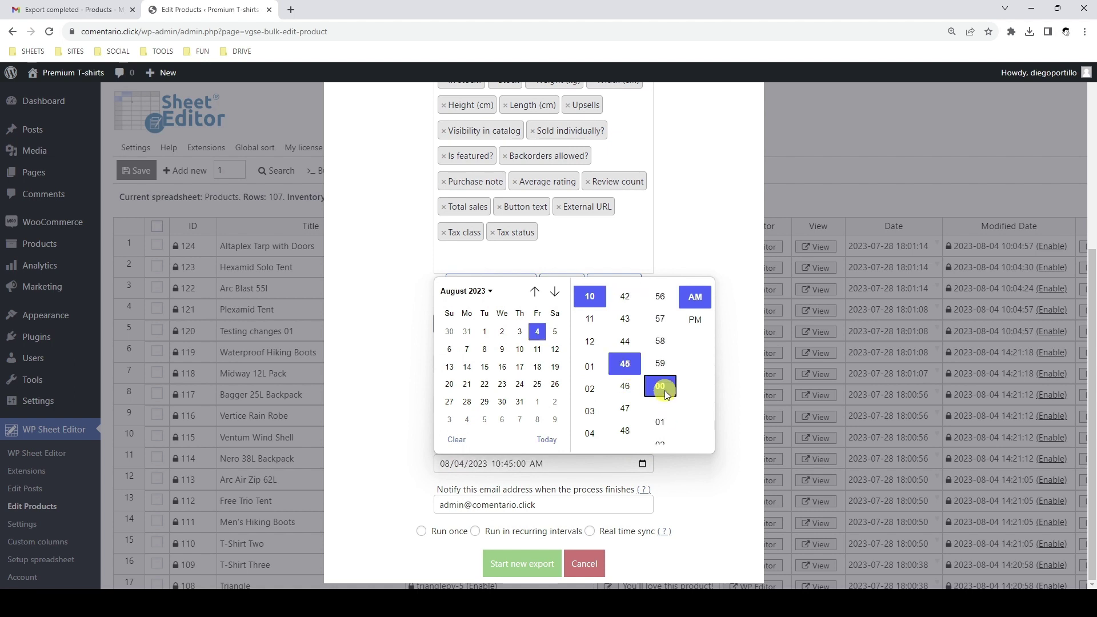
left_click(742, 311)
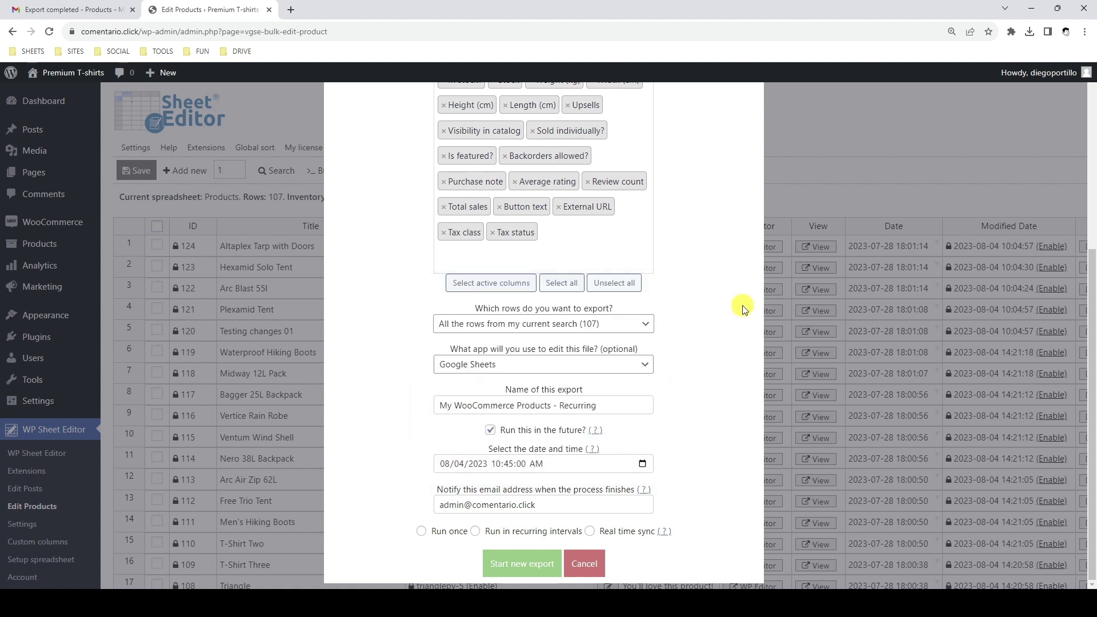
triple_click(562, 502)
key("ctrl+v")
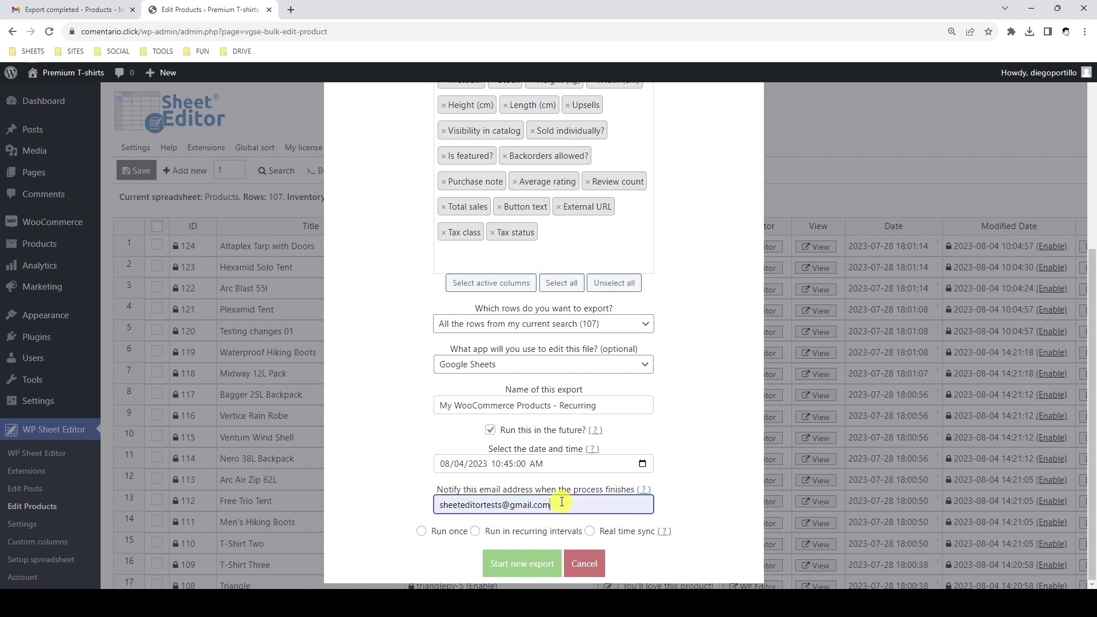
Step: Make the export run in recurring intervals of 5 minutes and start it
left_click(476, 532)
scroll(479, 532, "down", 2)
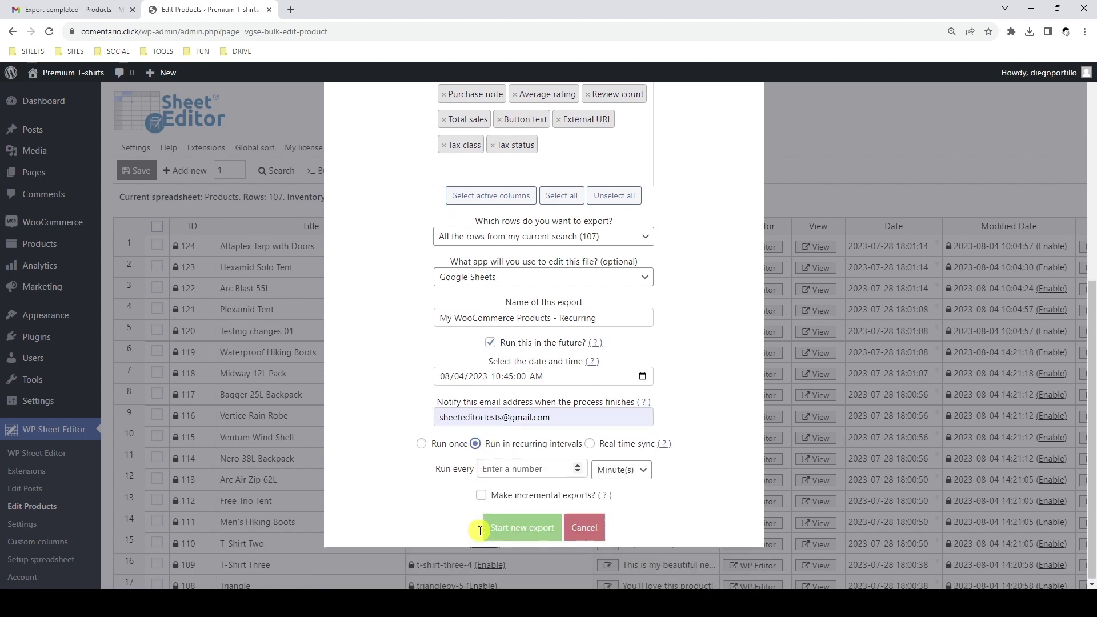
left_click(579, 465)
left_click(626, 469)
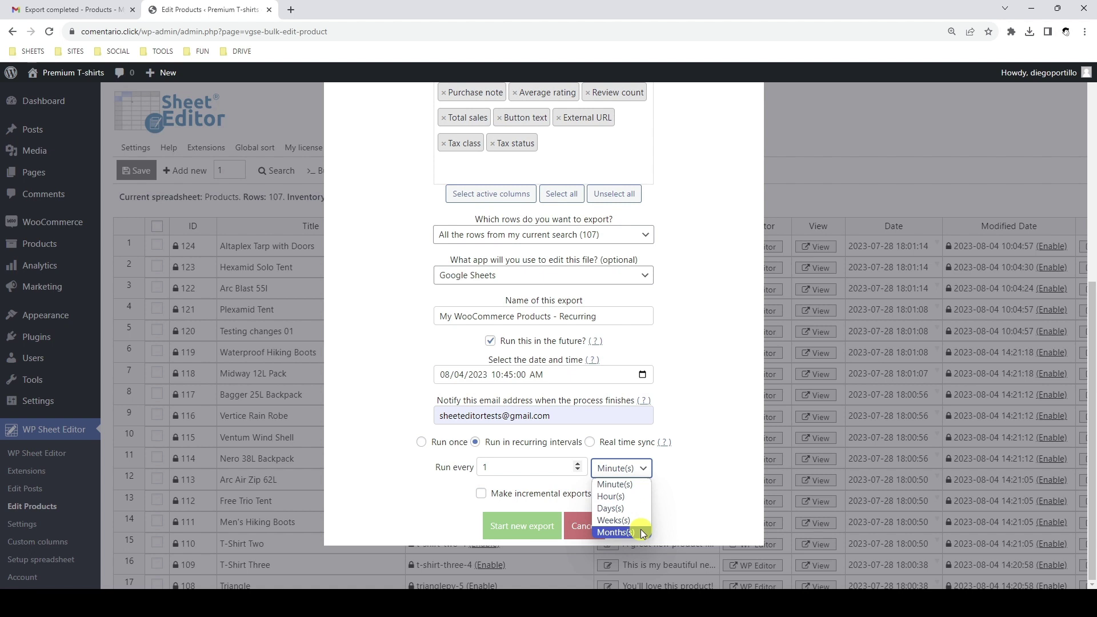
left_click(641, 487)
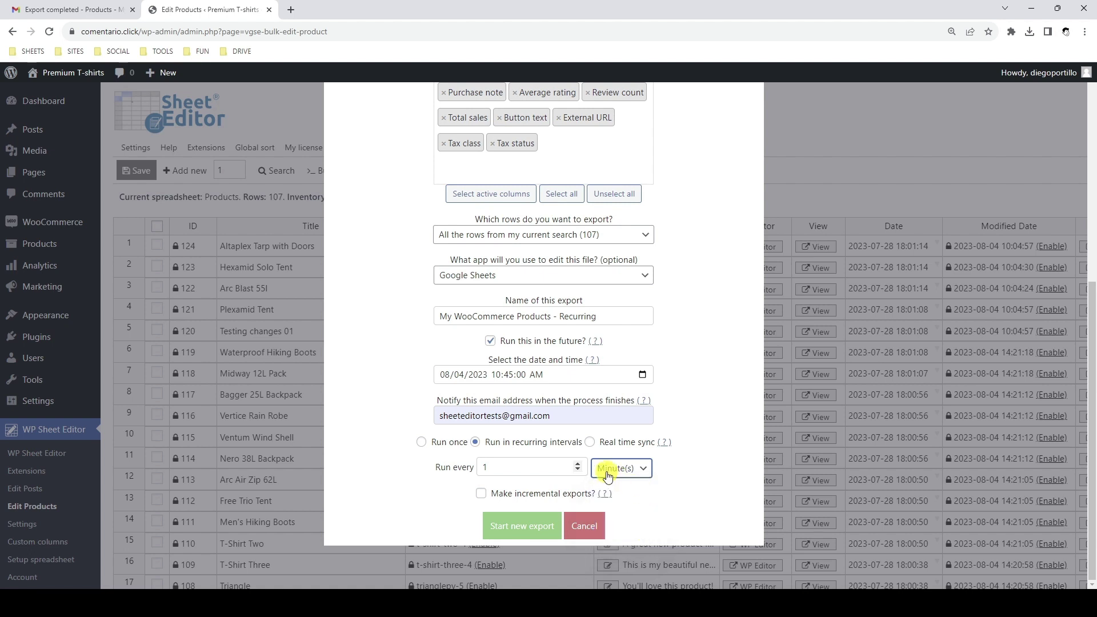
left_click_drag(527, 467, 472, 477)
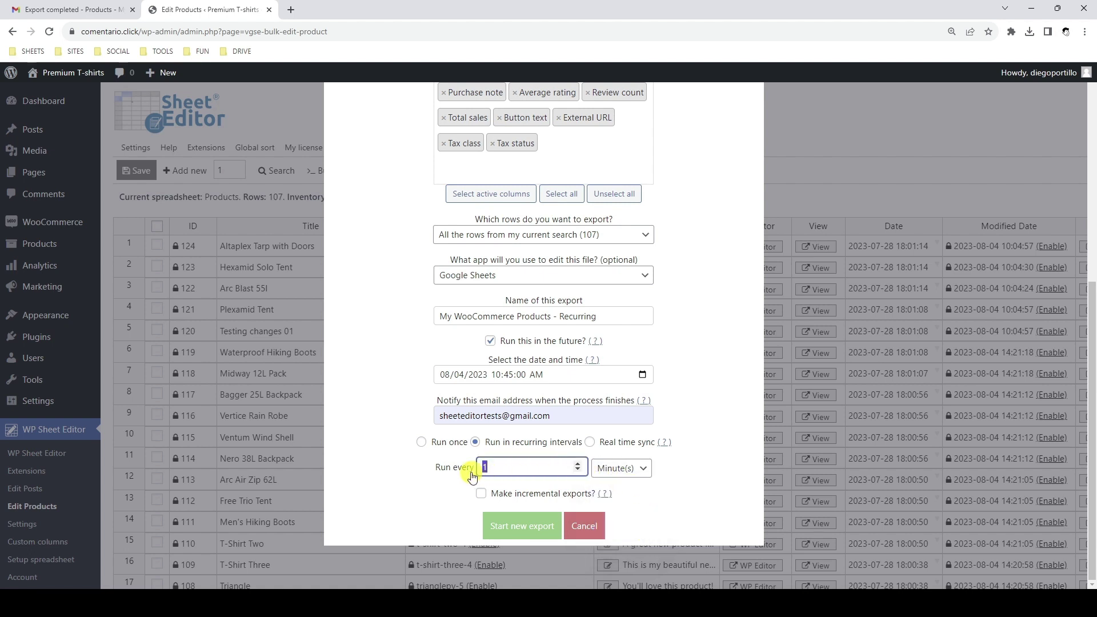
type("5")
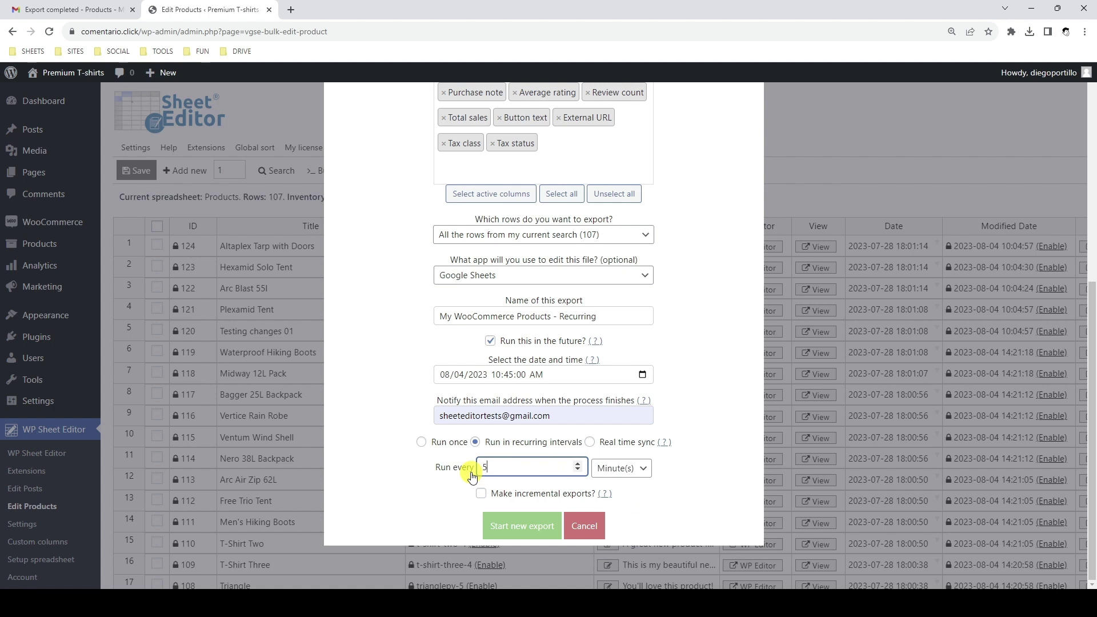
left_click(523, 526)
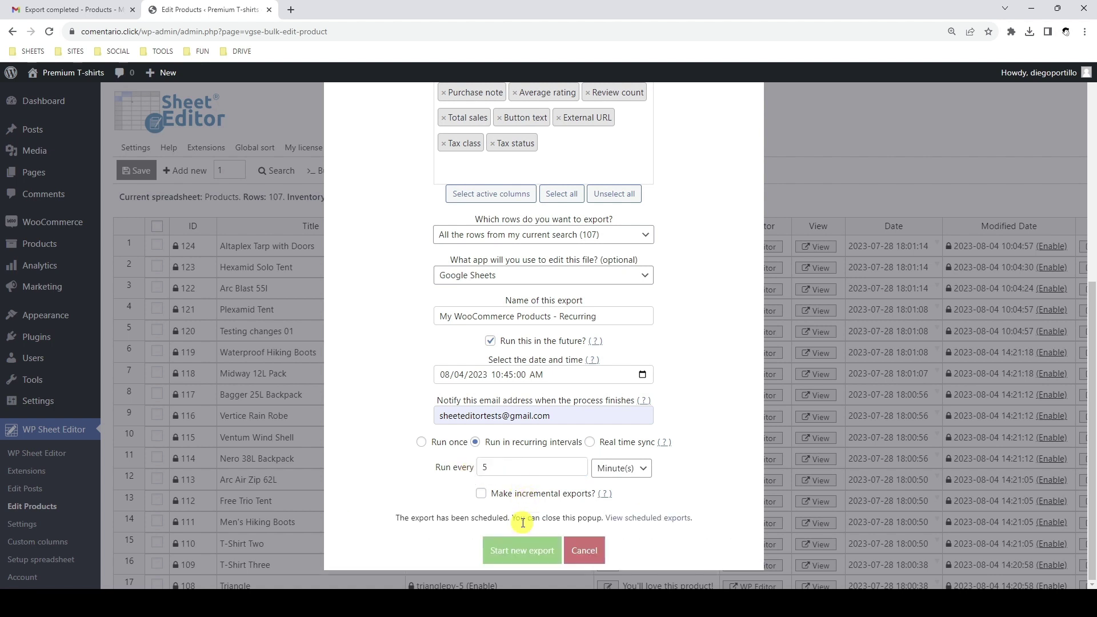
Step: Check the list of scheduled exports, and in Gmail open the "My WooCommerce Products - Recurring" completion email and its linked Google Sheet
left_click(663, 519)
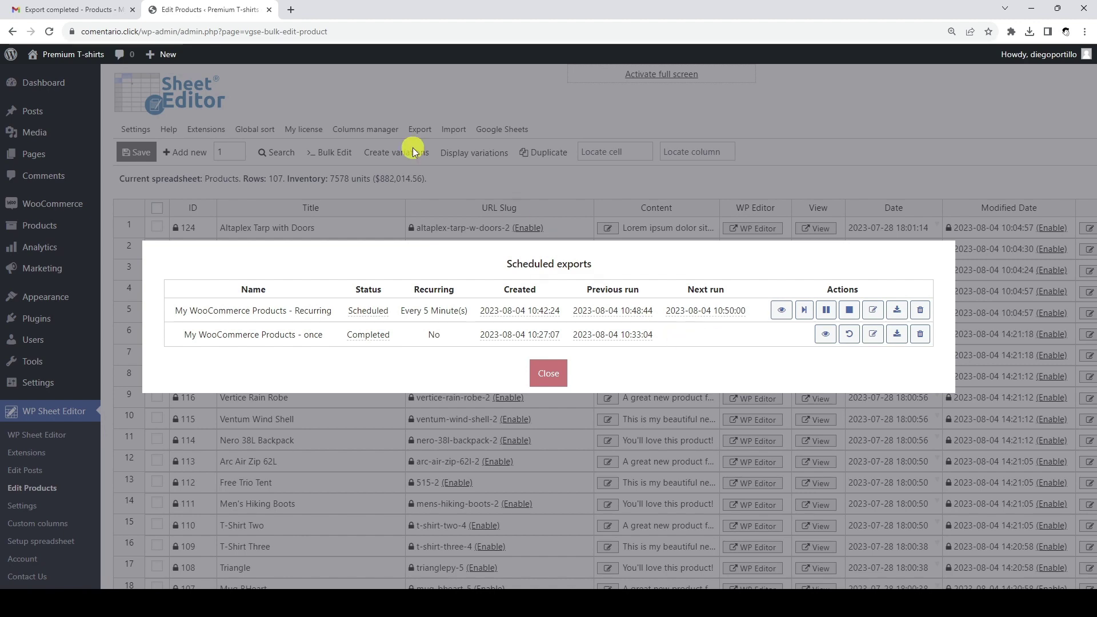
left_click(74, 10)
left_click(117, 154)
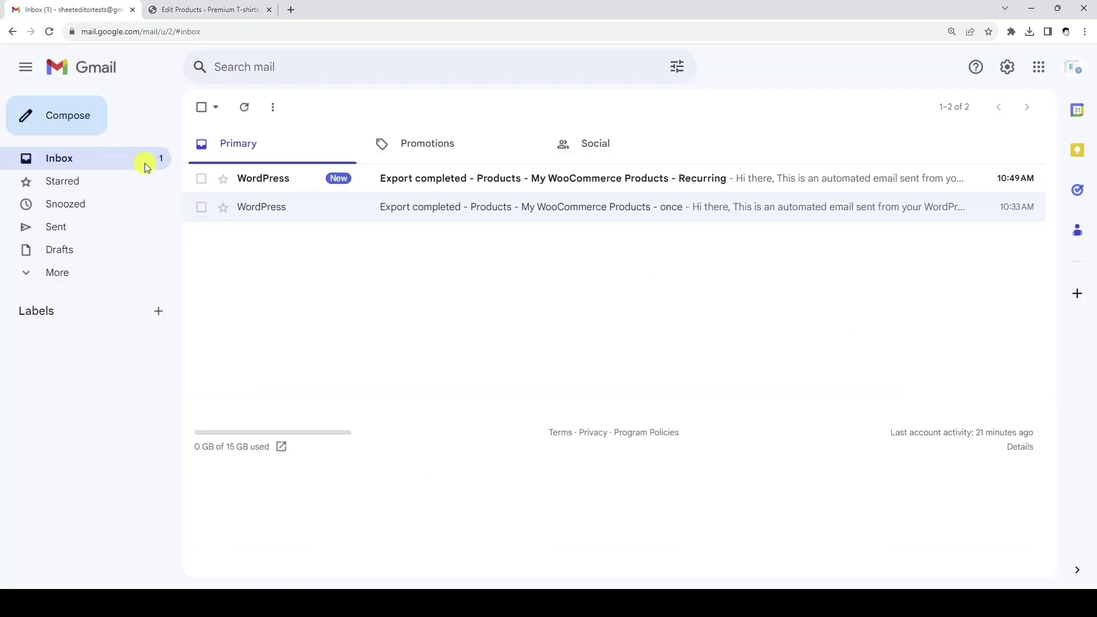
left_click(495, 176)
scroll(492, 172, "down", 1)
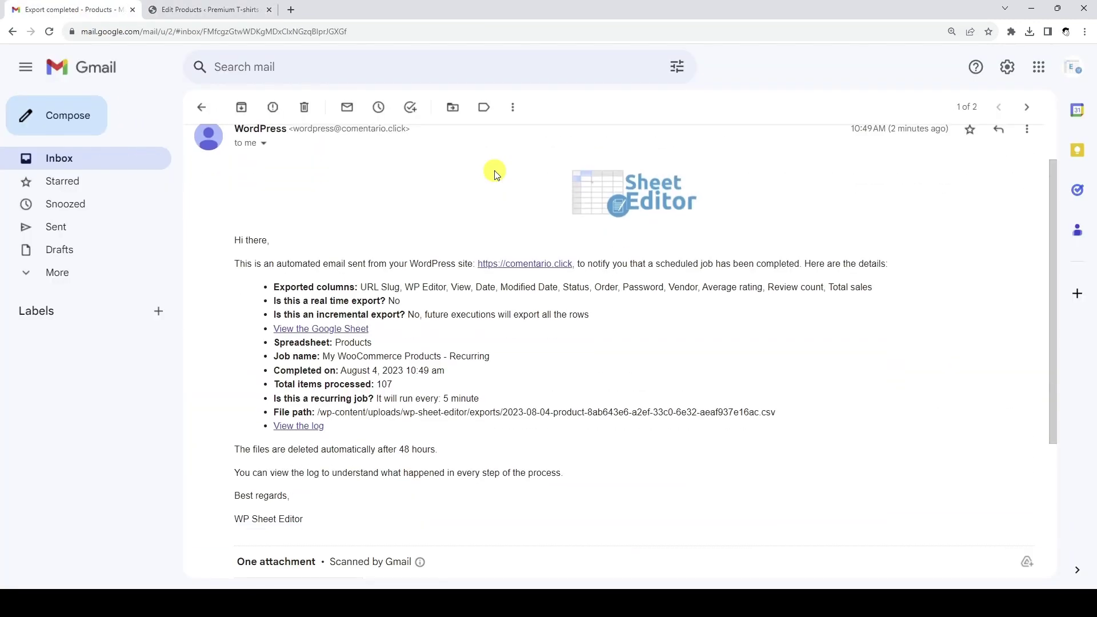
left_click(367, 330)
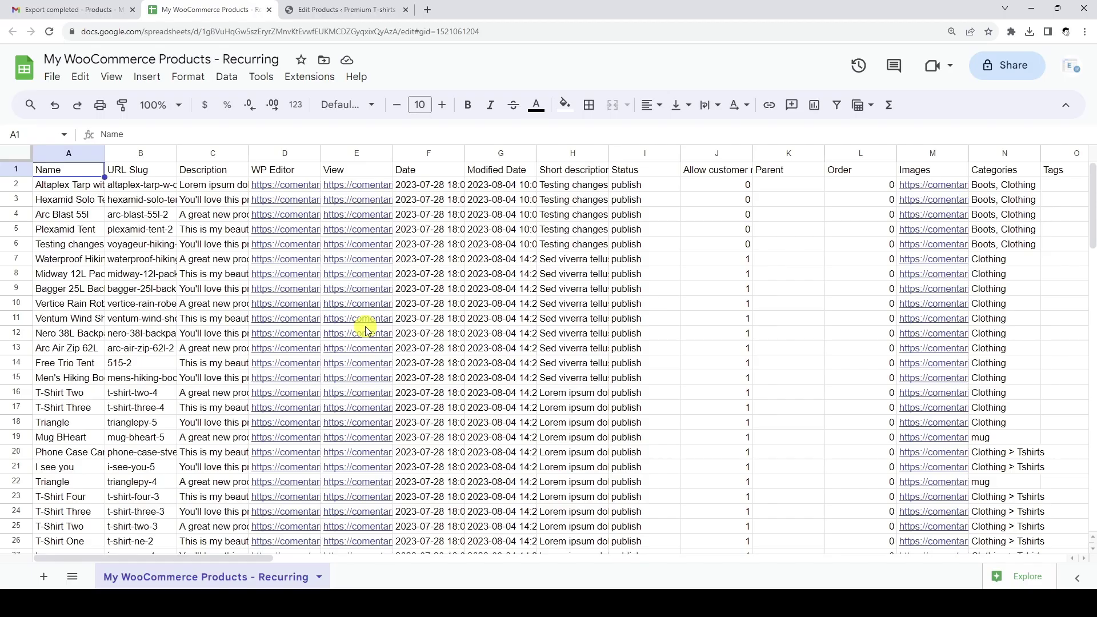
Step: Return to the WordPress product spreadsheet and append "- test" to the titles "Altaplex Tarp with Doors" and "Hexamid Solo Tent"
left_click(345, 10)
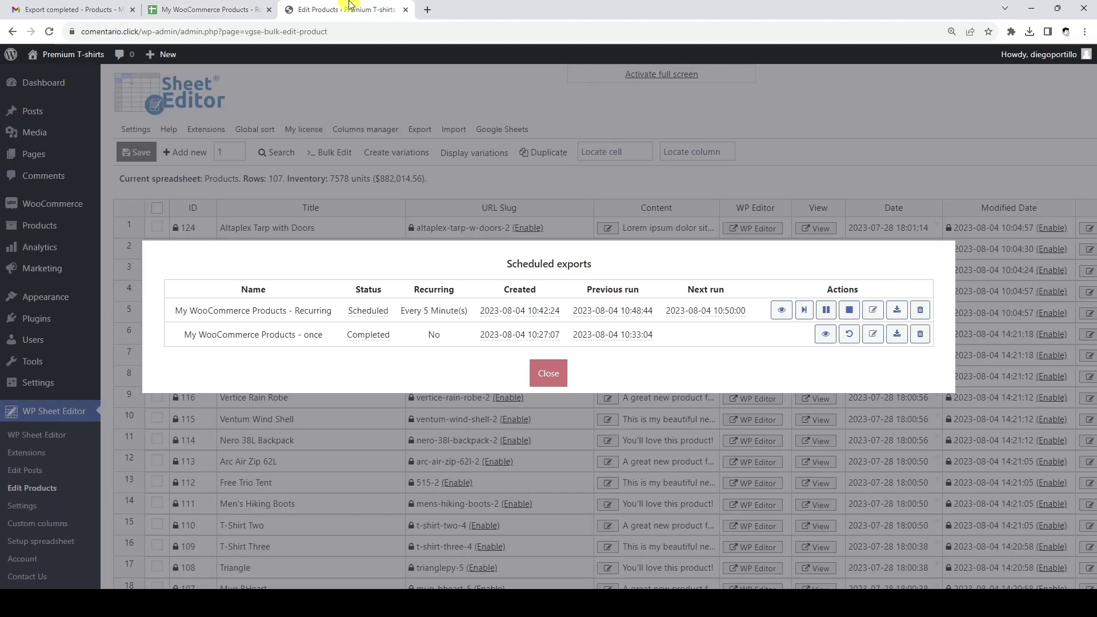
left_click(546, 374)
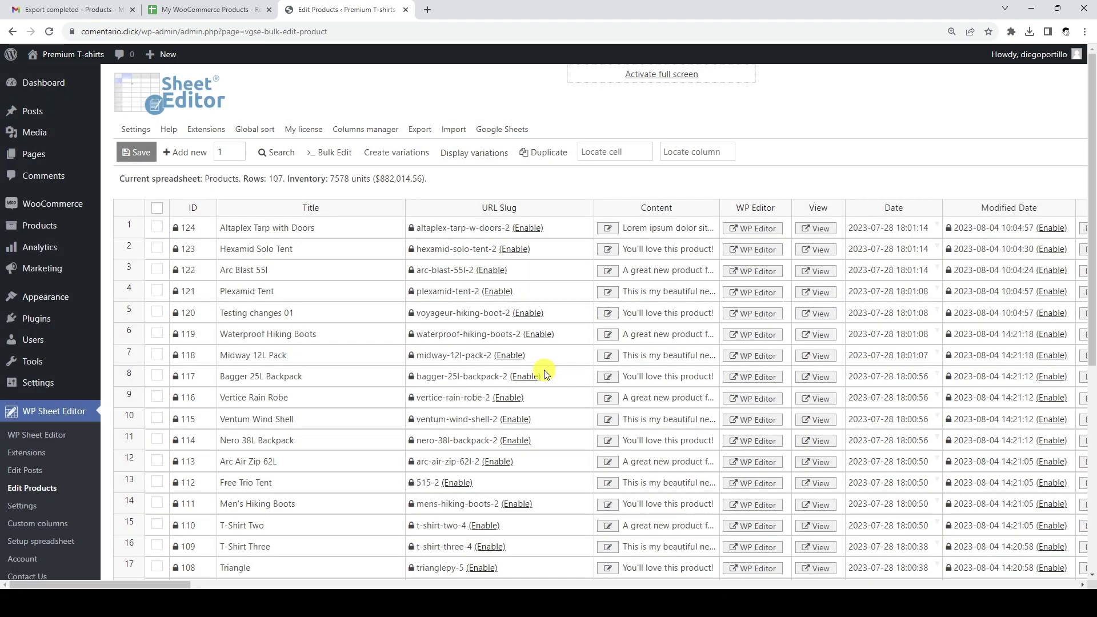
double_click(364, 226)
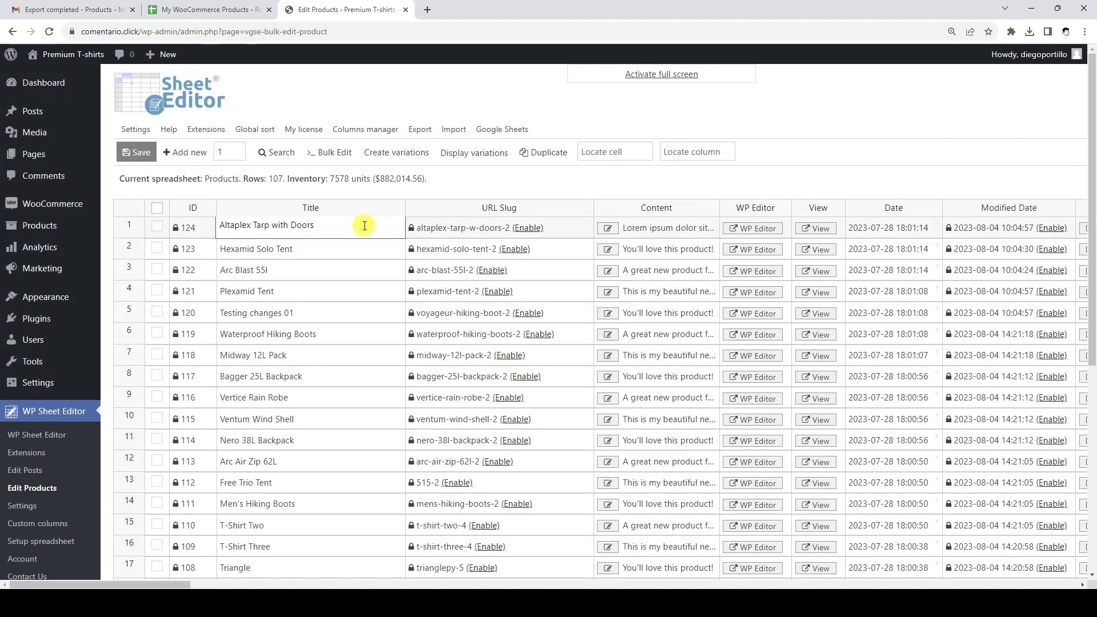
double_click(366, 254)
type("- test")
key("Return")
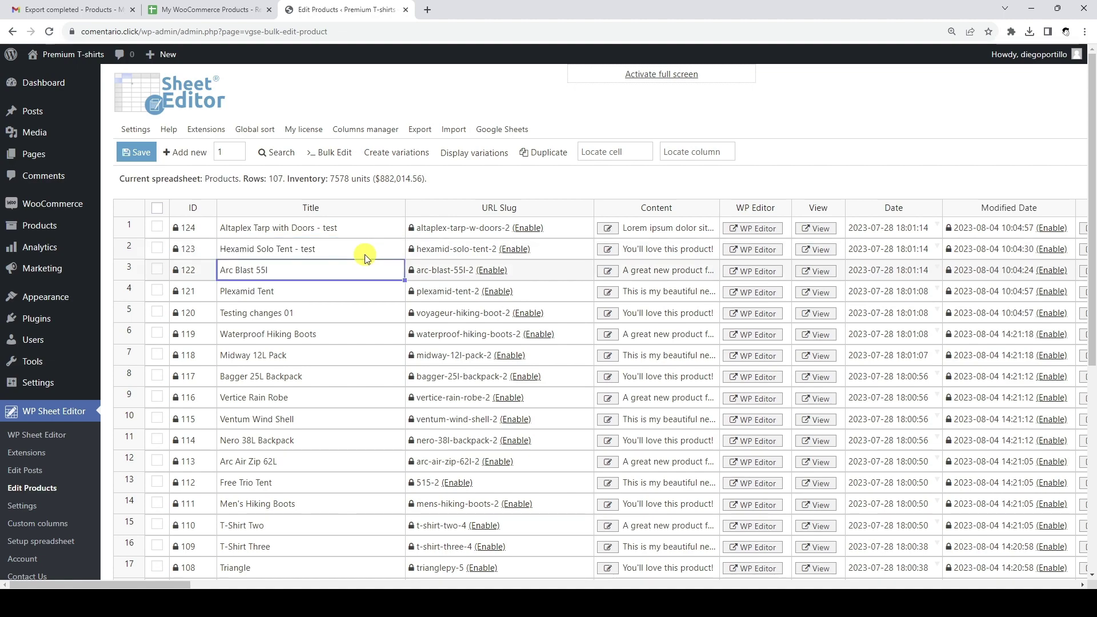
Step: Set the regular price of the first two products to 9.99 and save the changes
scroll(366, 255, "right", 10)
scroll(366, 257, "right", 10)
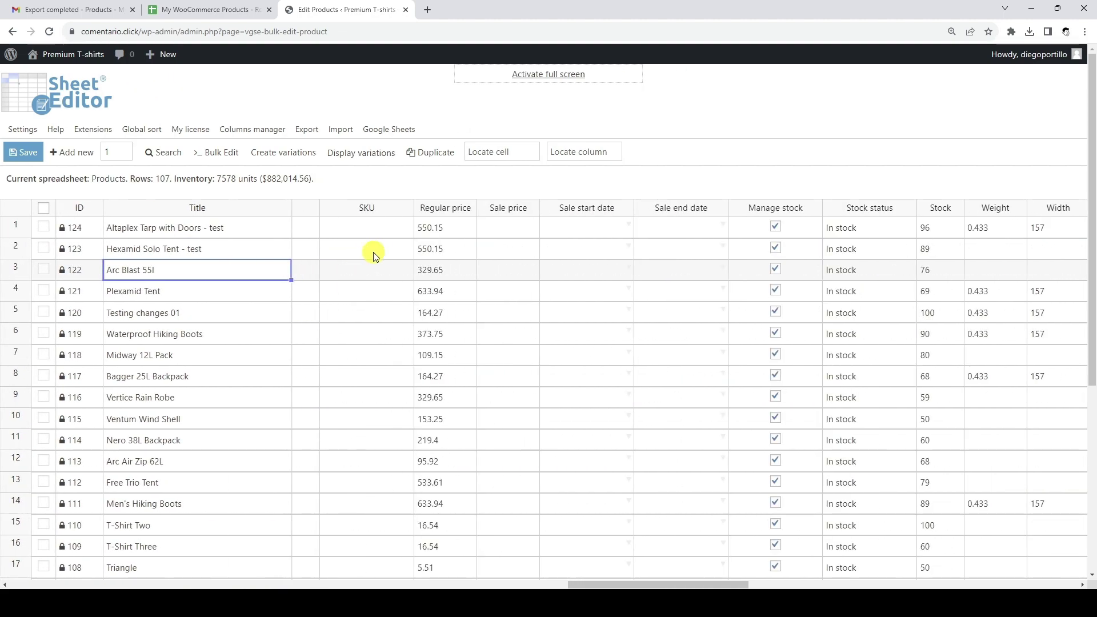
left_click(430, 230)
type("9.99")
key("Return")
type("9.99")
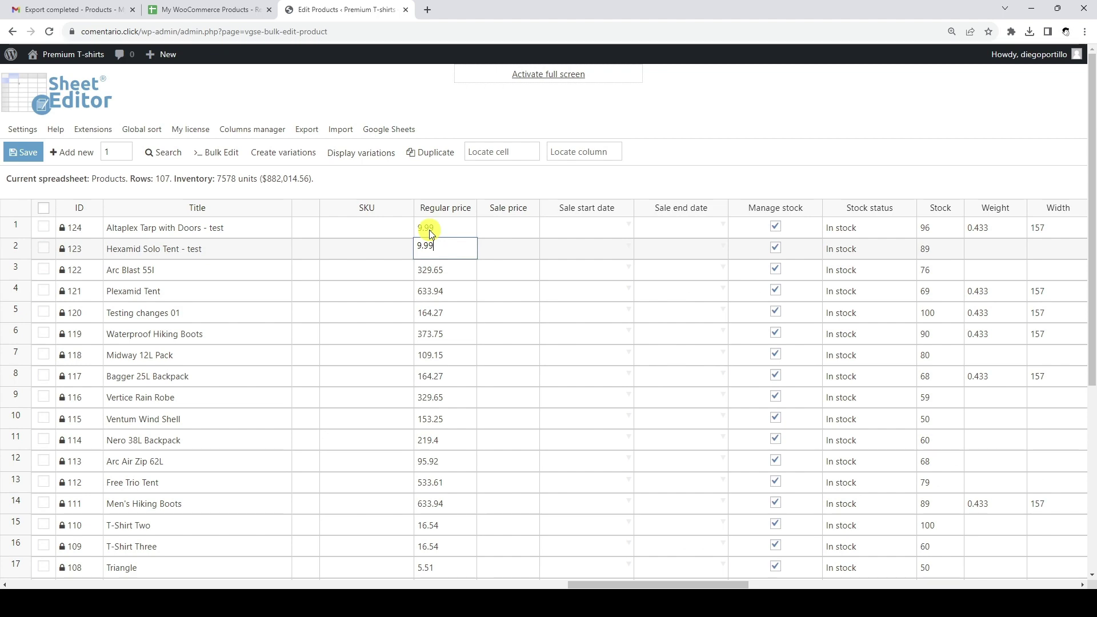
key("Return")
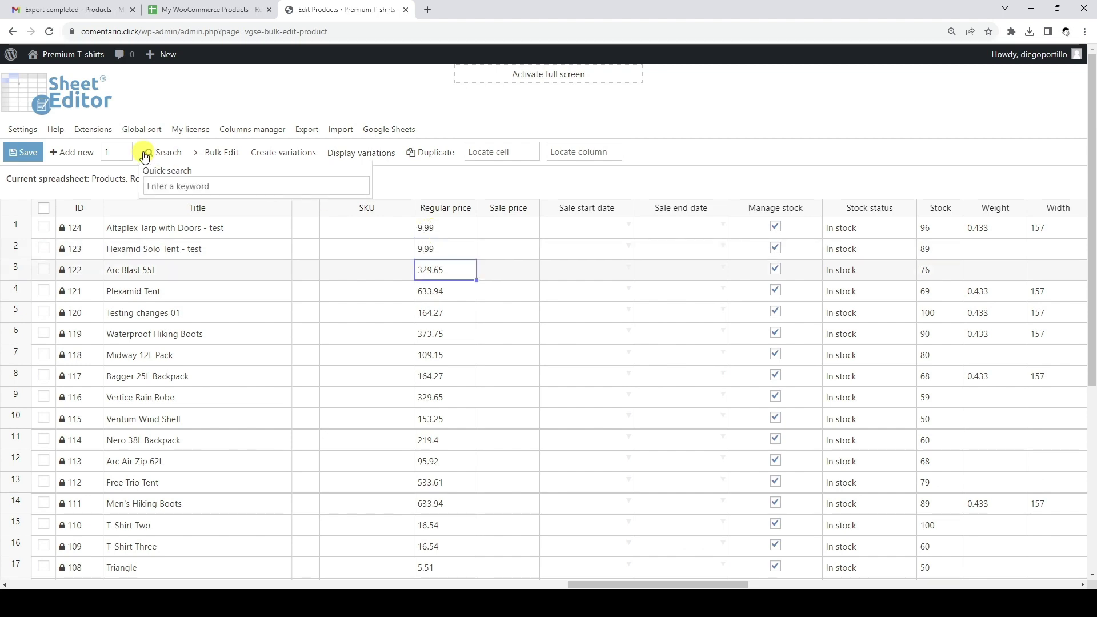
left_click(24, 152)
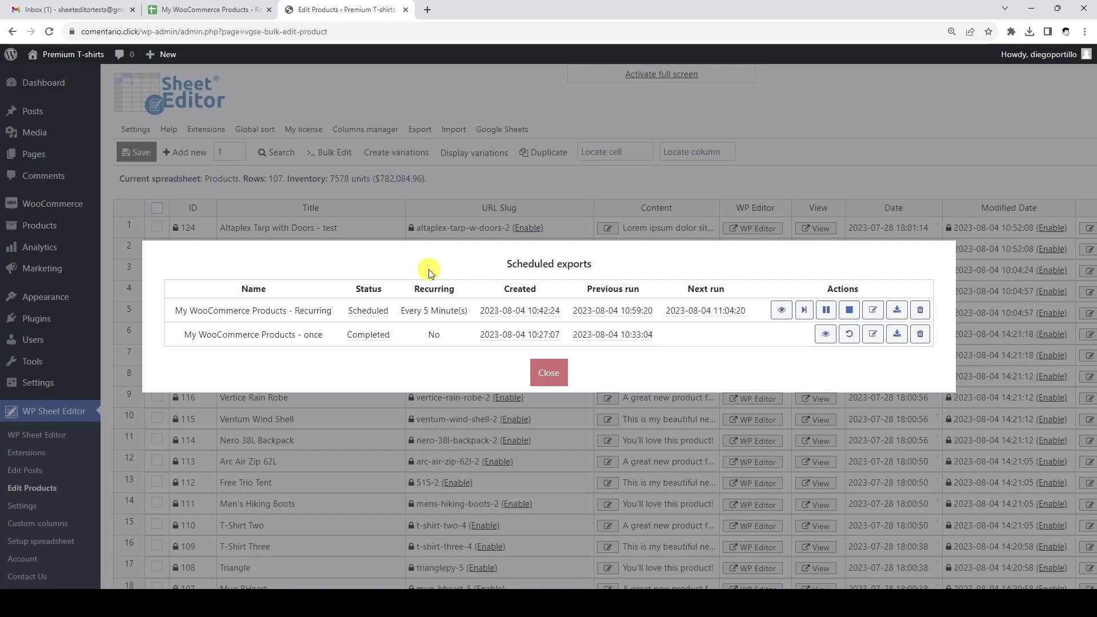
Step: Switch to Gmail and open the latest "My WooCommerce Products - Recurring" completion email and its linked Google Sheet
left_click(106, 10)
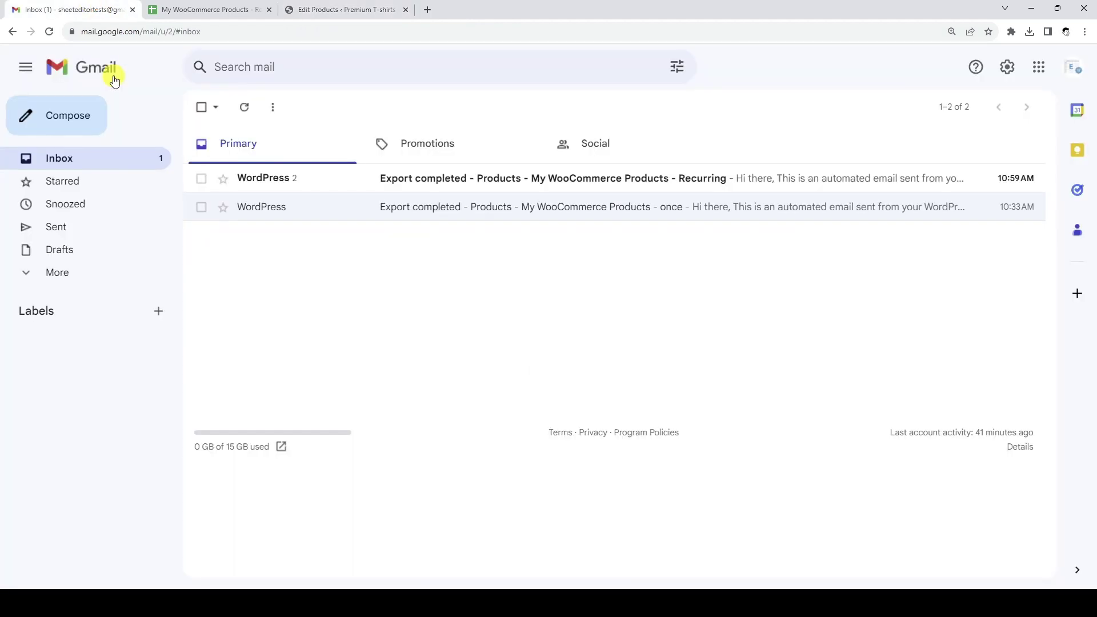
left_click(348, 178)
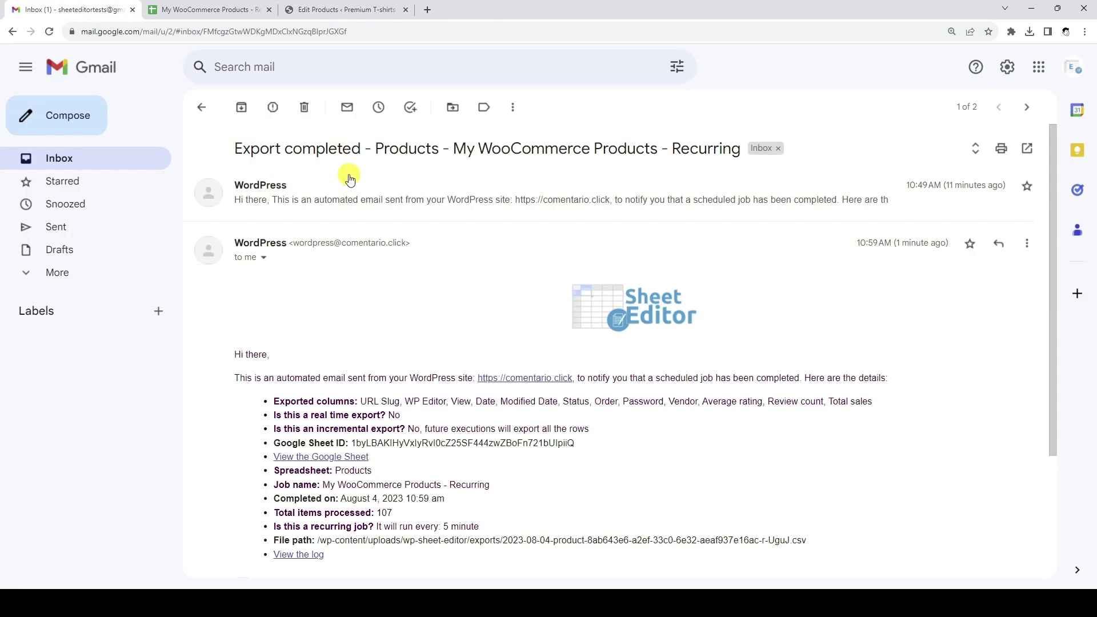
scroll(350, 179, "down", 3)
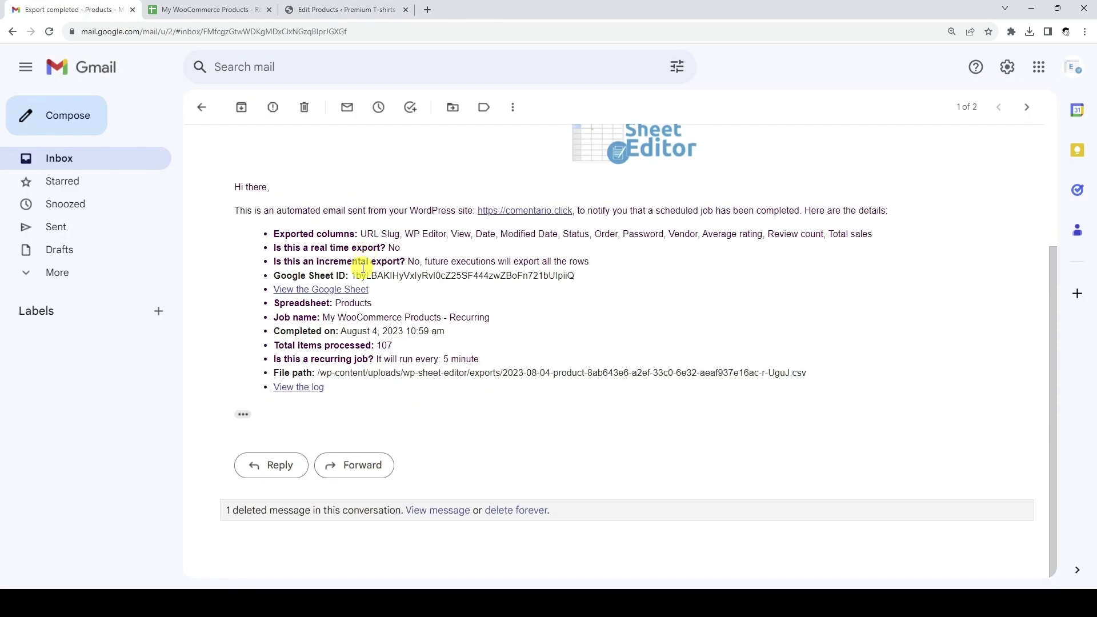
left_click(352, 288)
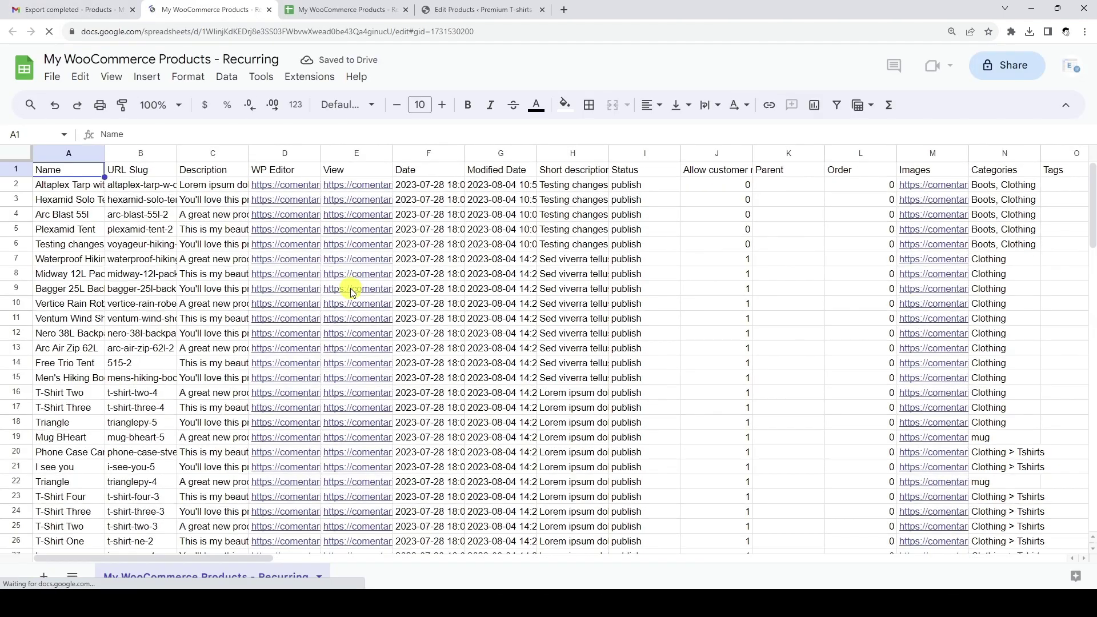
Step: Widen the Name column of the recurring export sheet and check the names and regular prices of the first two products
left_click_drag(105, 154, 196, 153)
left_click(168, 184)
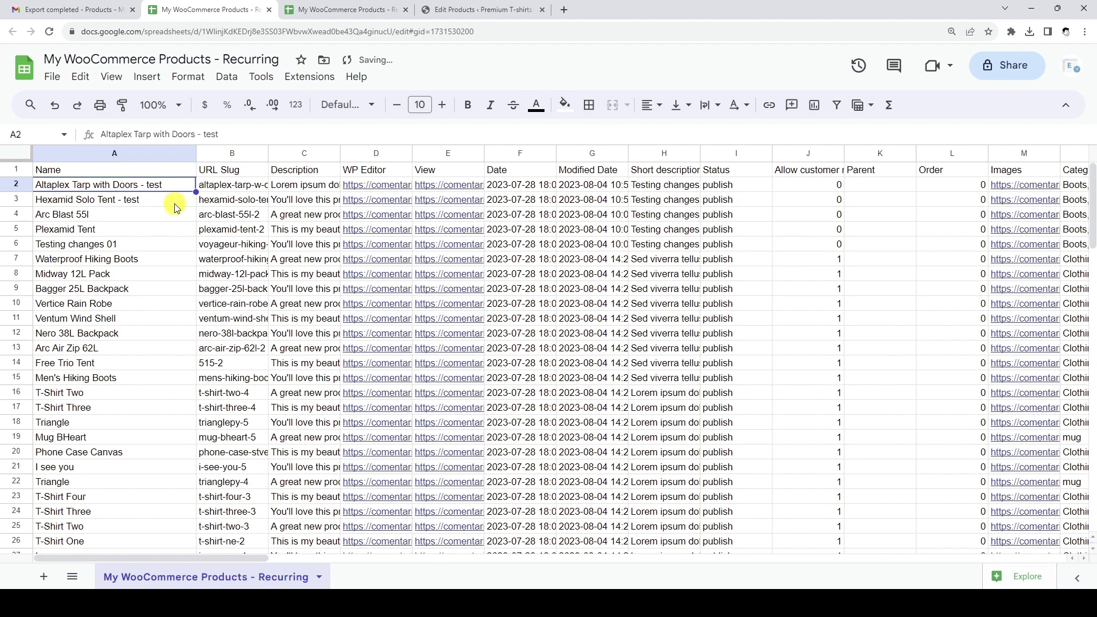
left_click(174, 202)
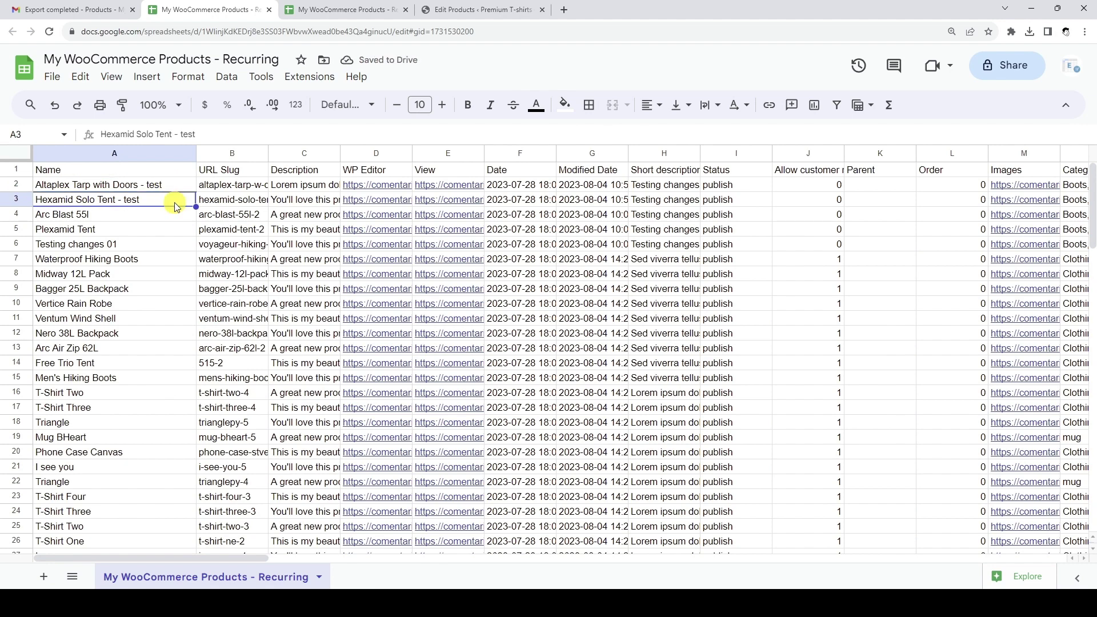
scroll(174, 203, "right", 15)
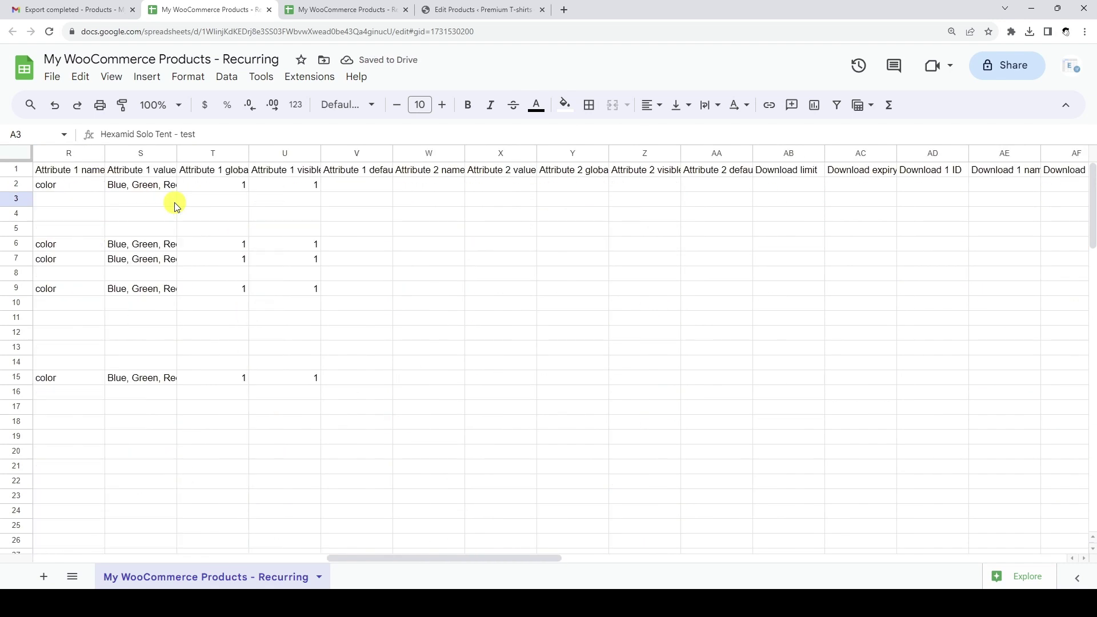
left_click(505, 184)
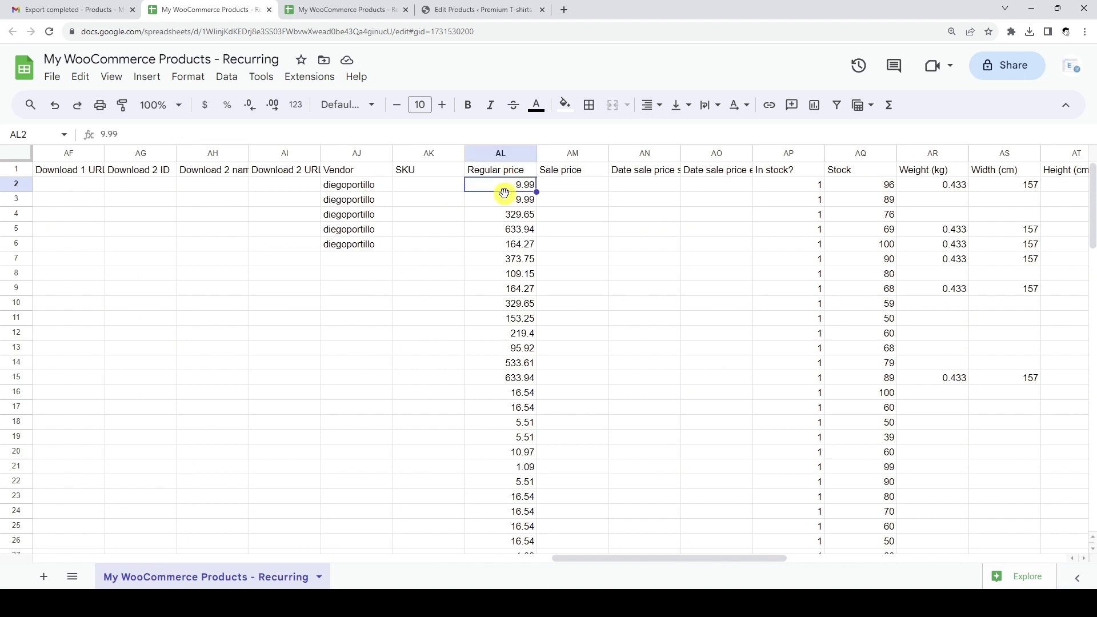
left_click(506, 198)
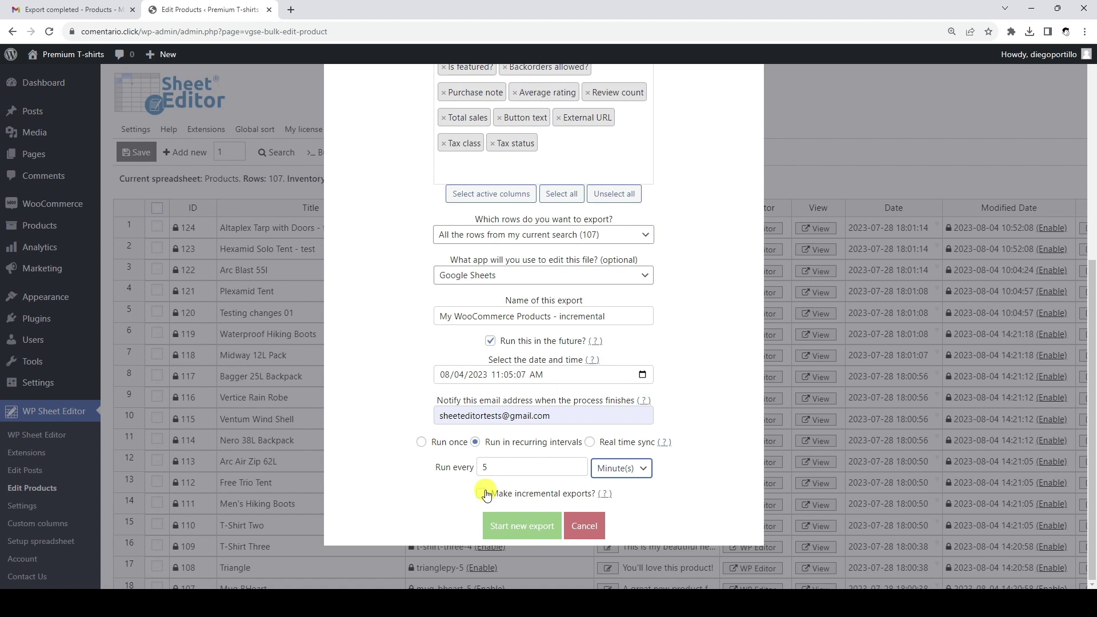
Step: Enable incremental exports for "My WooCommerce Products - incremental", start the export and view the scheduled exports
left_click(482, 494)
left_click(540, 527)
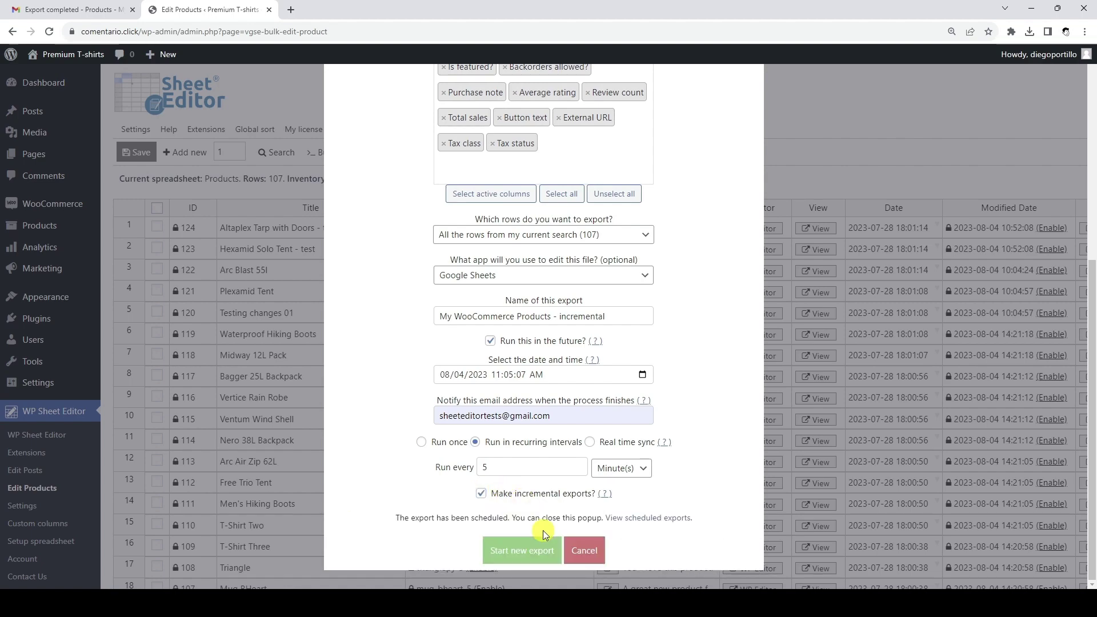
left_click(663, 518)
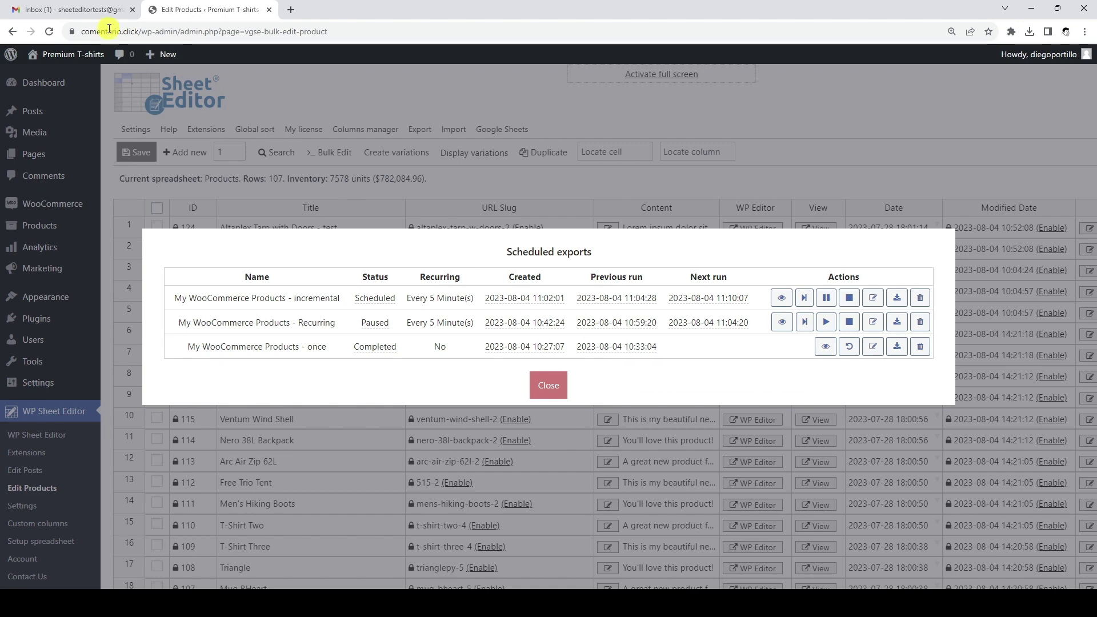
Step: In Gmail, open the "My WooCommerce Products - incremental" completion email and its Google Sheet, and examine the last exported product rows
left_click(91, 10)
left_click(543, 179)
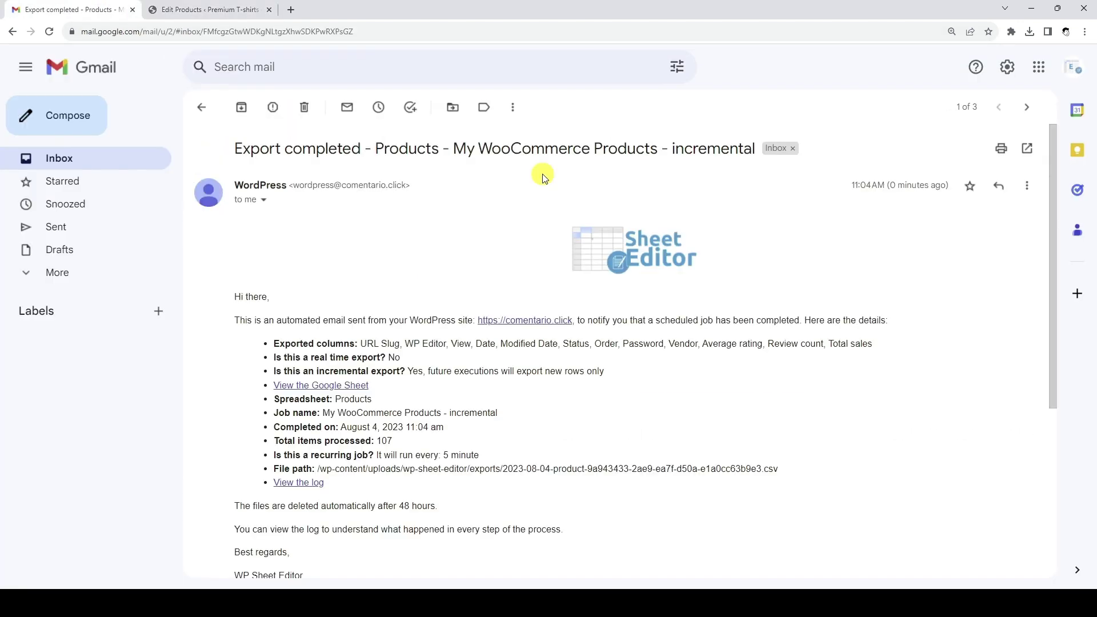
left_click(355, 386)
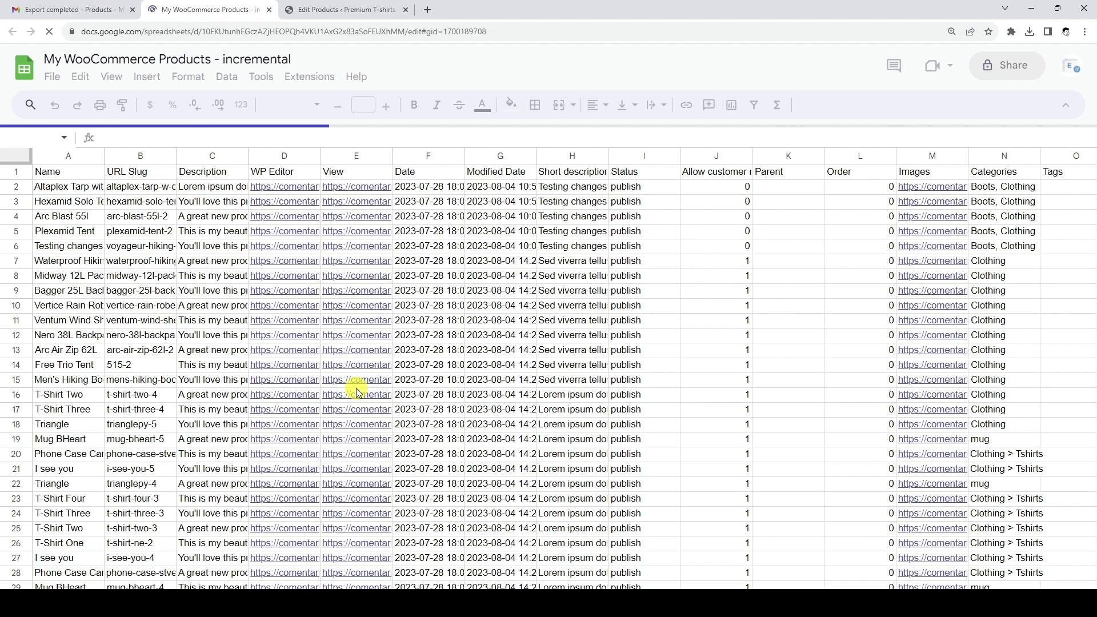
scroll(357, 393, "down", 20)
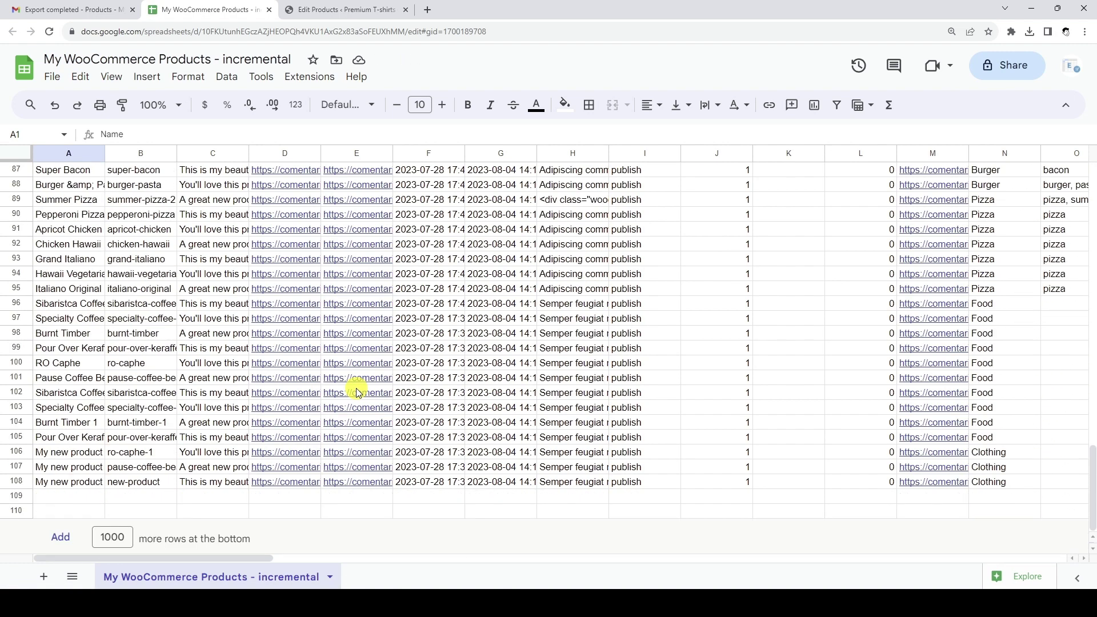
left_click(80, 486)
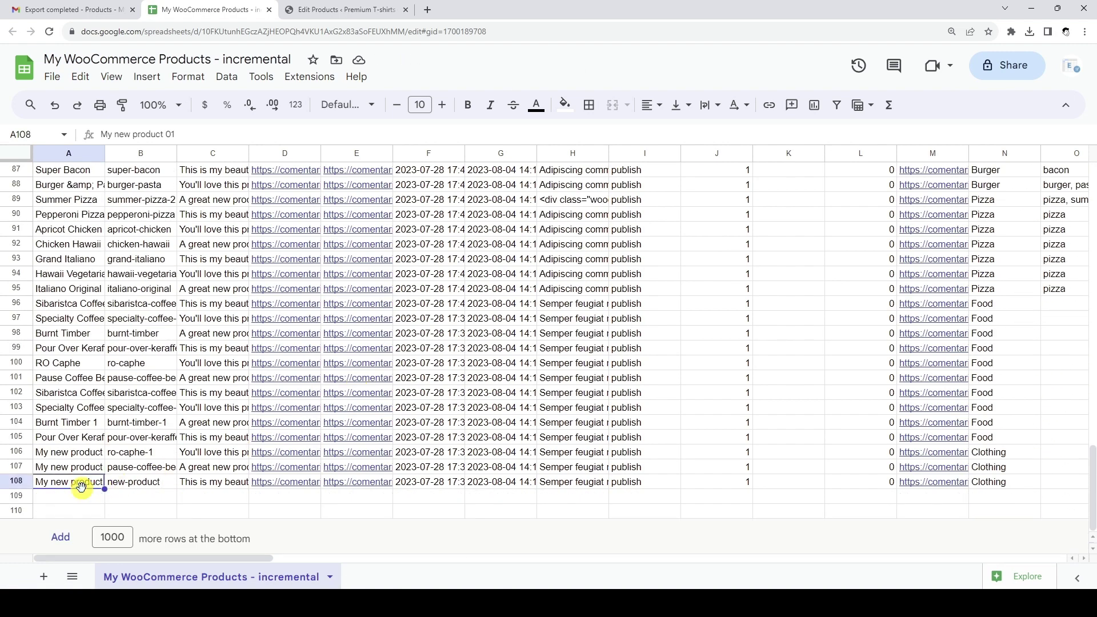
Step: Return to the WordPress product spreadsheet, close the scheduled exports and duplicate "Altaplex Tarp with Doors - test" with 5 copies
left_click(68, 9)
left_click(343, 10)
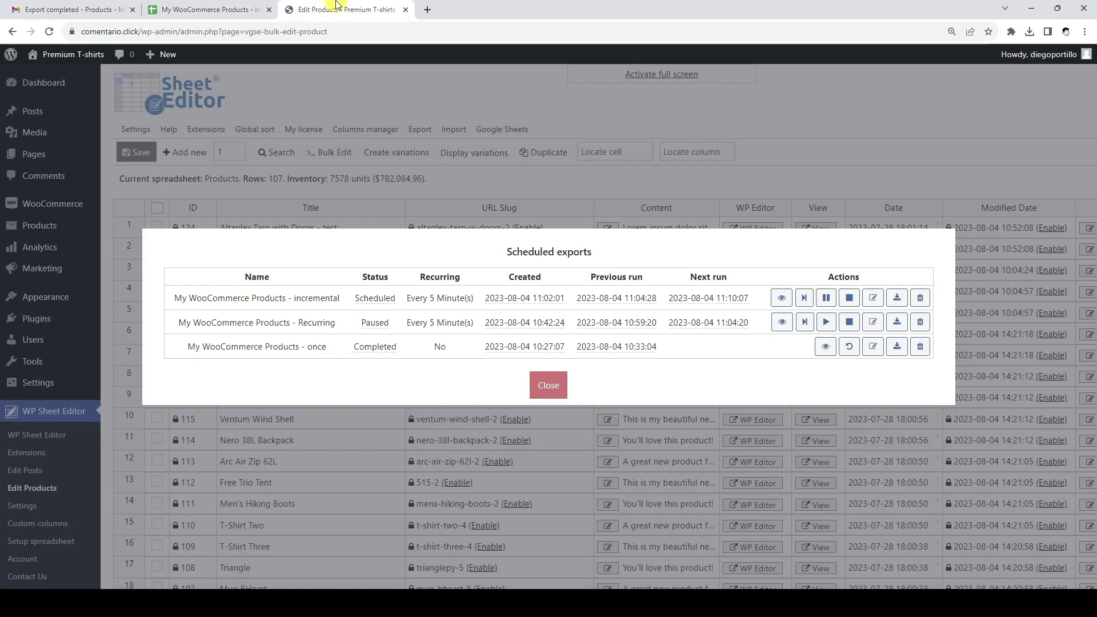
left_click(547, 385)
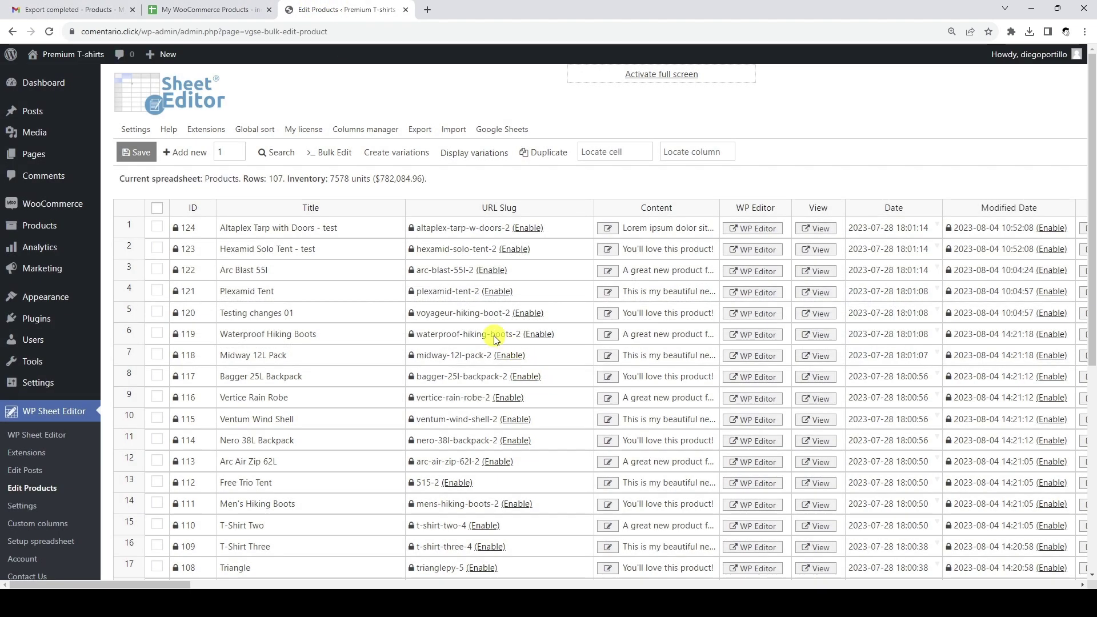
right_click(365, 234)
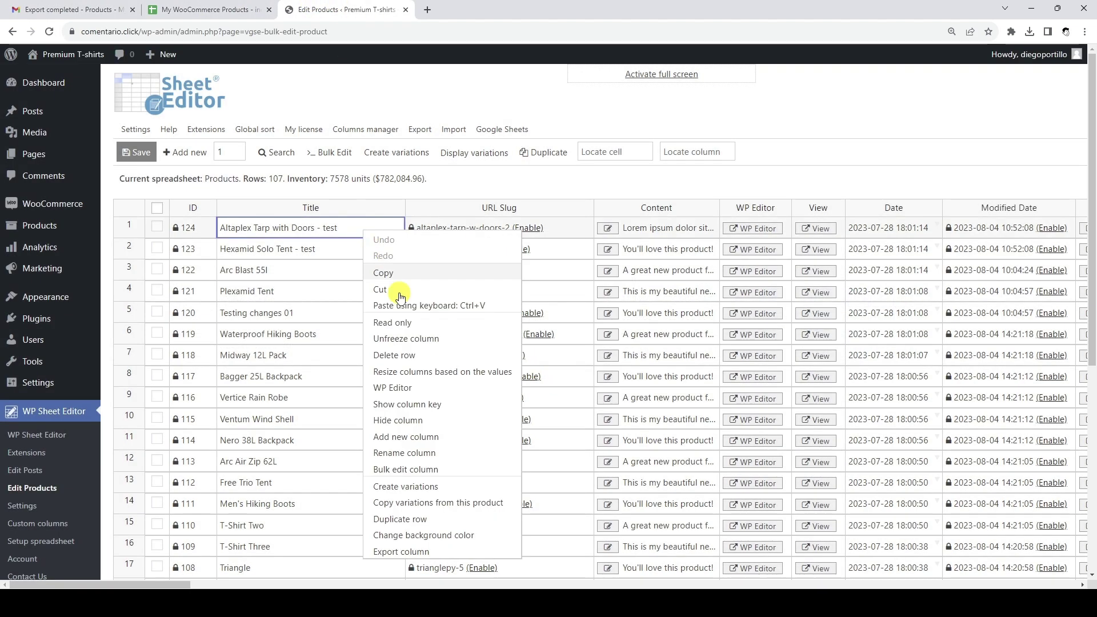
left_click(407, 520)
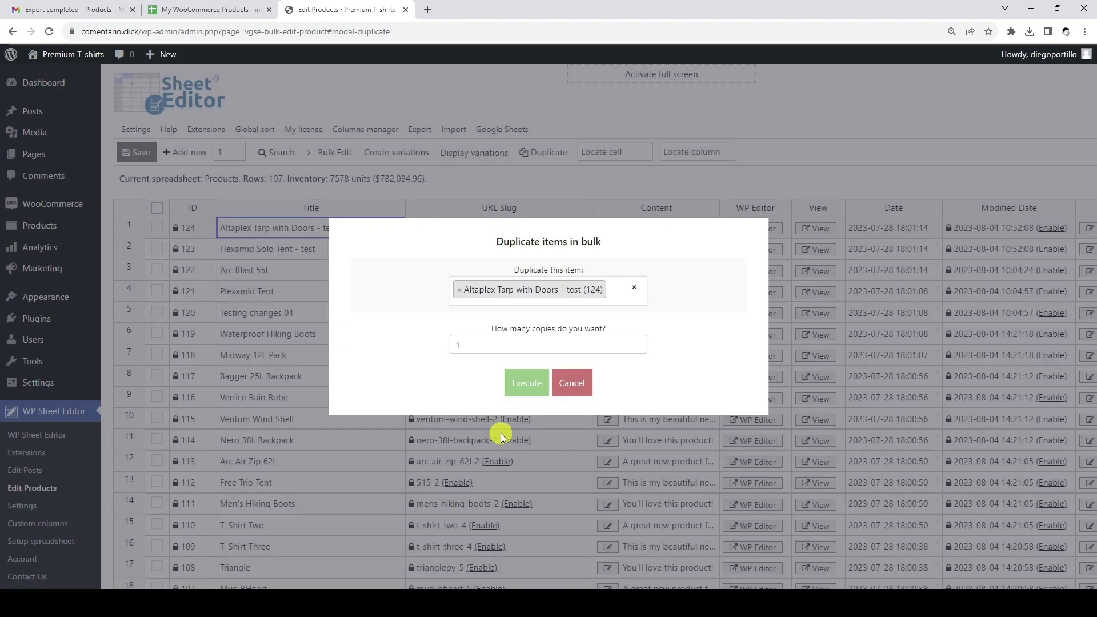
left_click(638, 344)
key("BackSpace")
type("6")
left_click(638, 348)
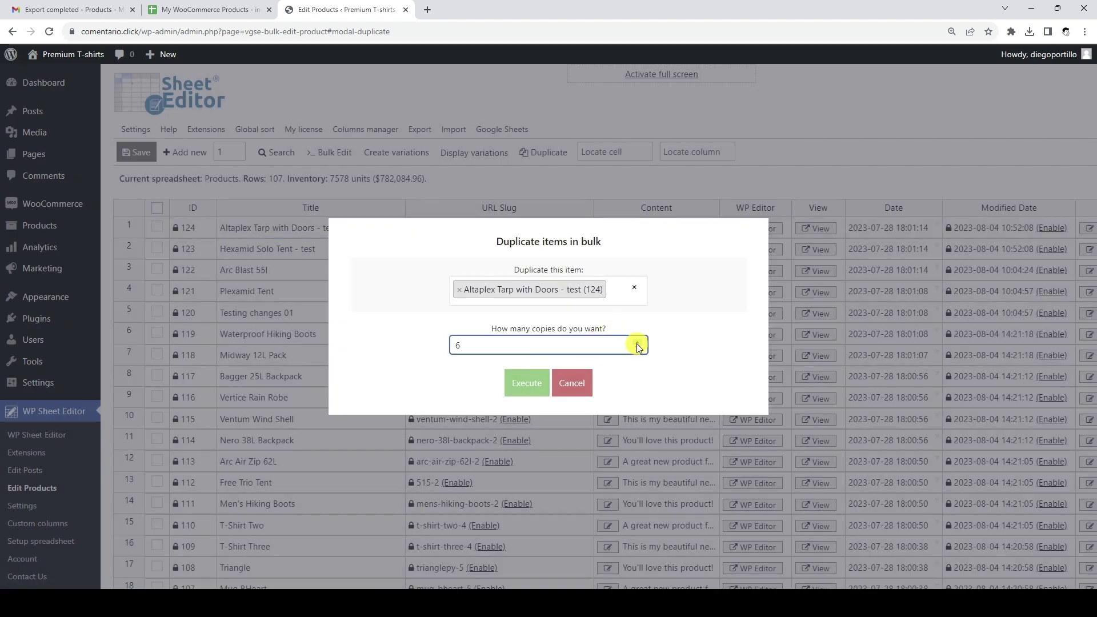
left_click(525, 389)
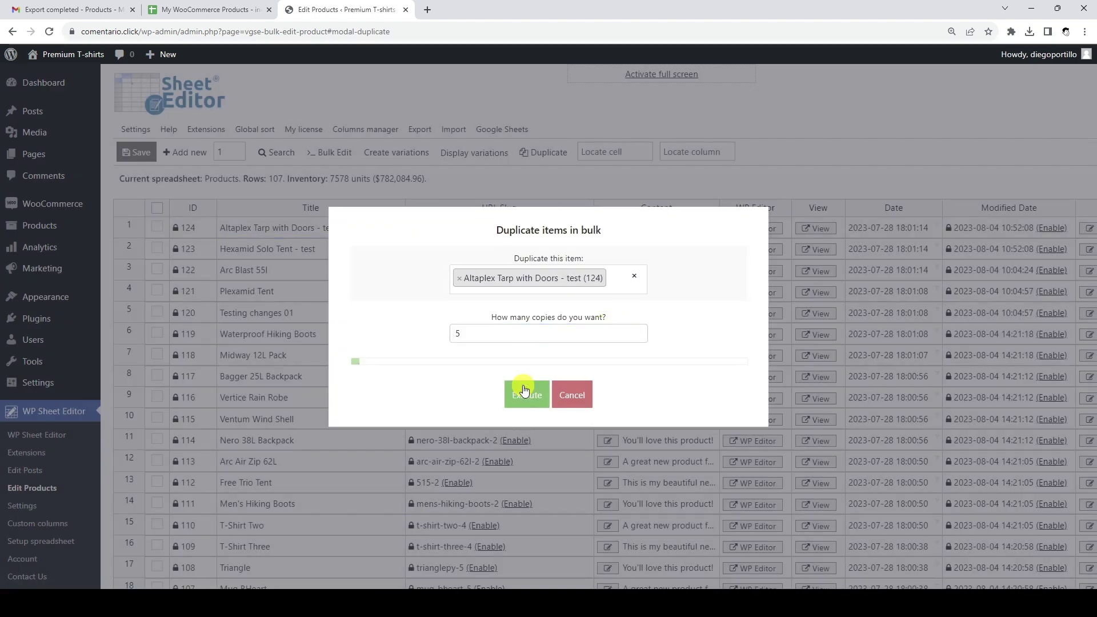
left_click(571, 407)
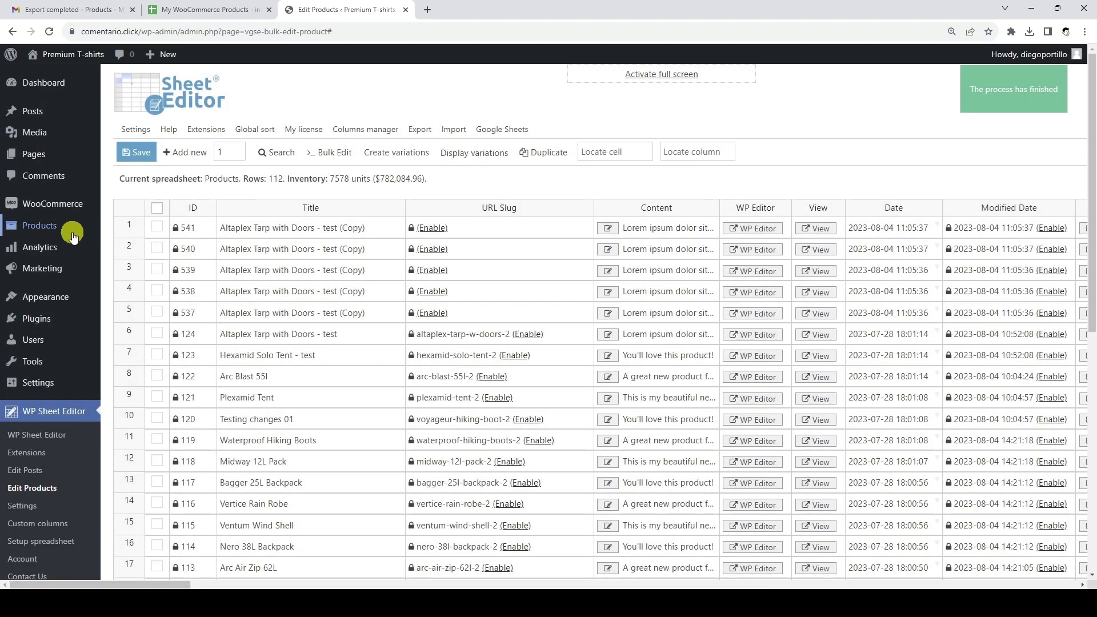
Step: Add a new WooCommerce product named "testing incremental" with the description "Testing incremental"
mouse_move(74, 232)
left_click(114, 247)
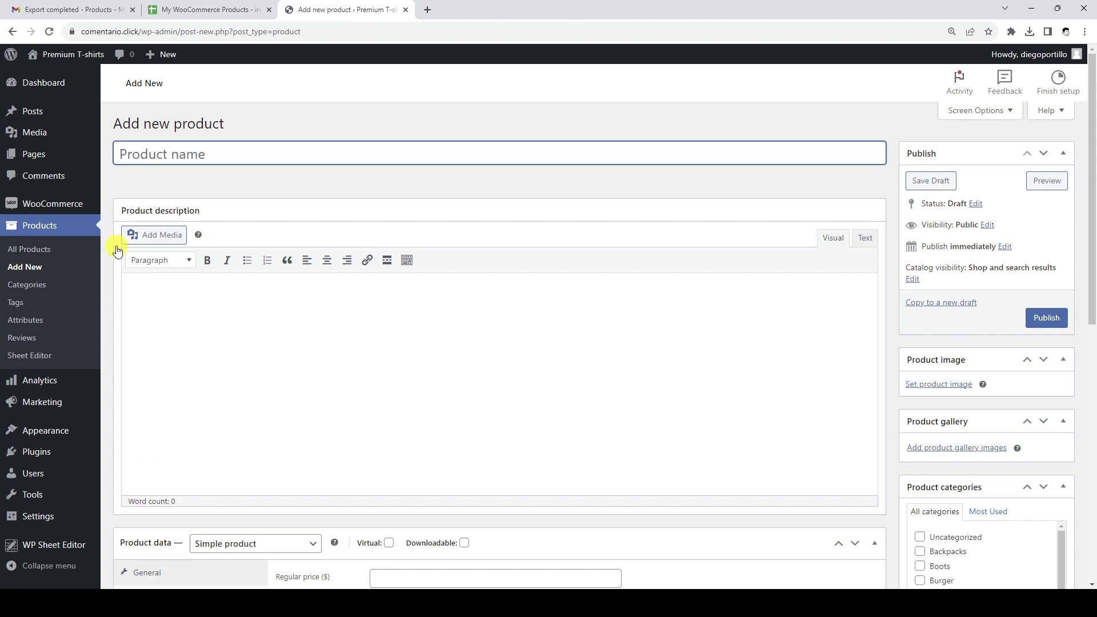
type("testing incremental")
left_click(329, 324)
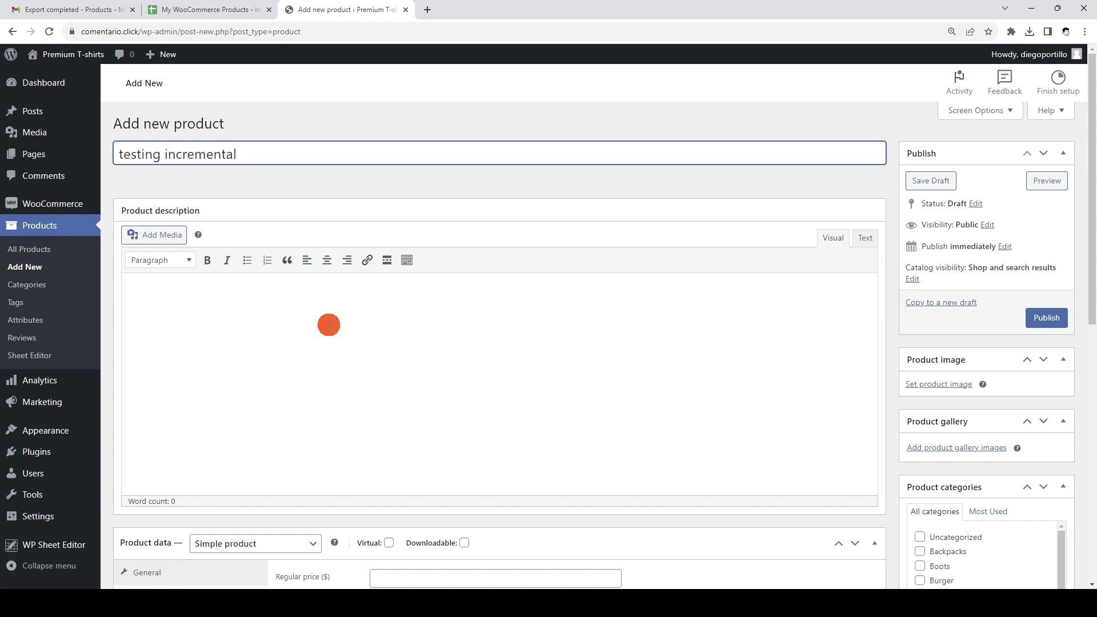
type("Testing incremental")
Step: Set the new product's regular price to 500 and assign it to the Backpacks category
scroll(340, 324, "down", 4)
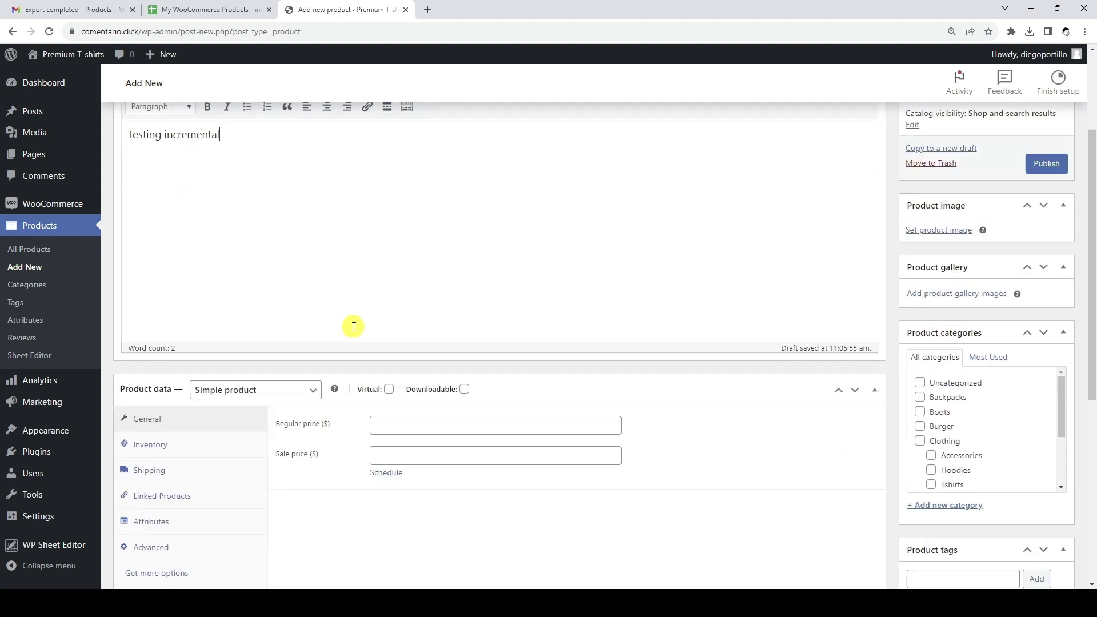
left_click(434, 351)
type("500")
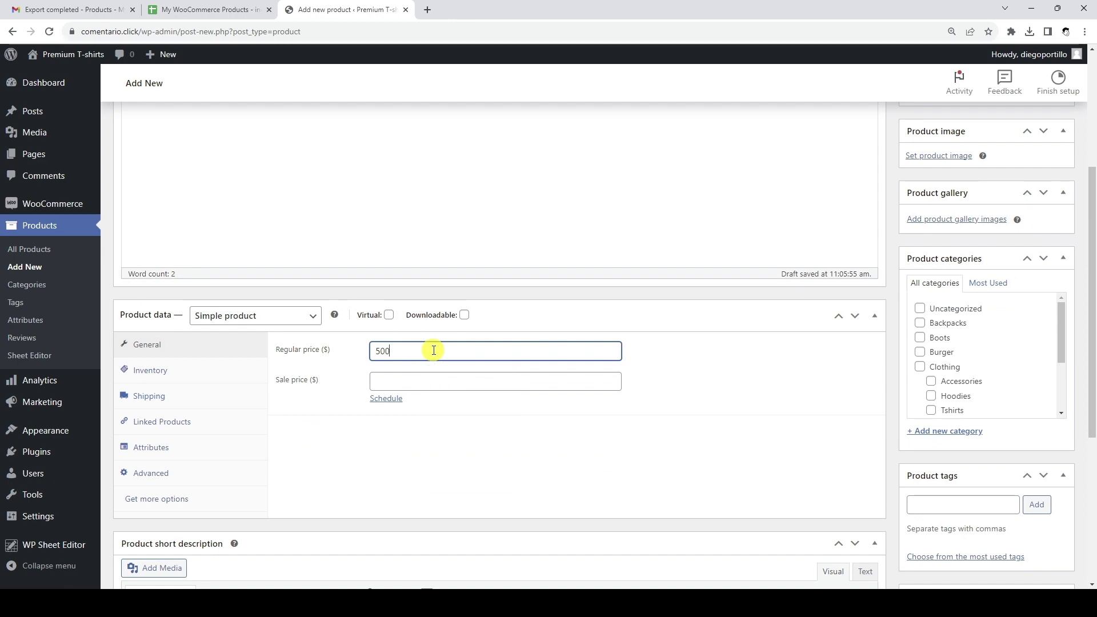
left_click(920, 323)
Step: Enter the short description "Testing incremental" for the new product and publish it
scroll(875, 384, "down", 1)
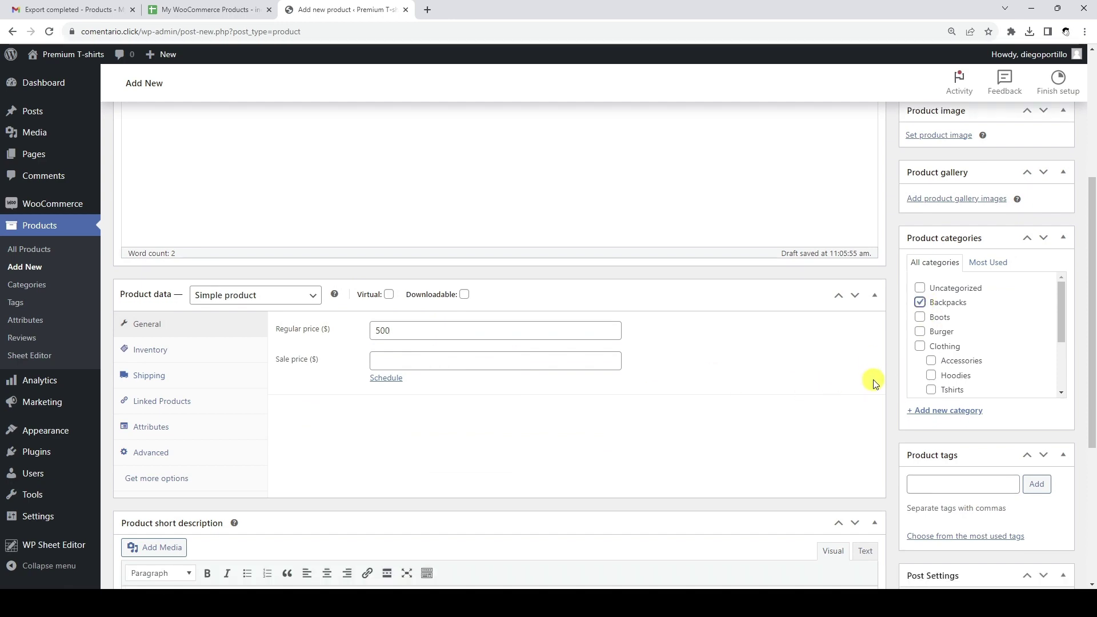
scroll(874, 384, "down", 5)
left_click(565, 413)
type("Testing ")
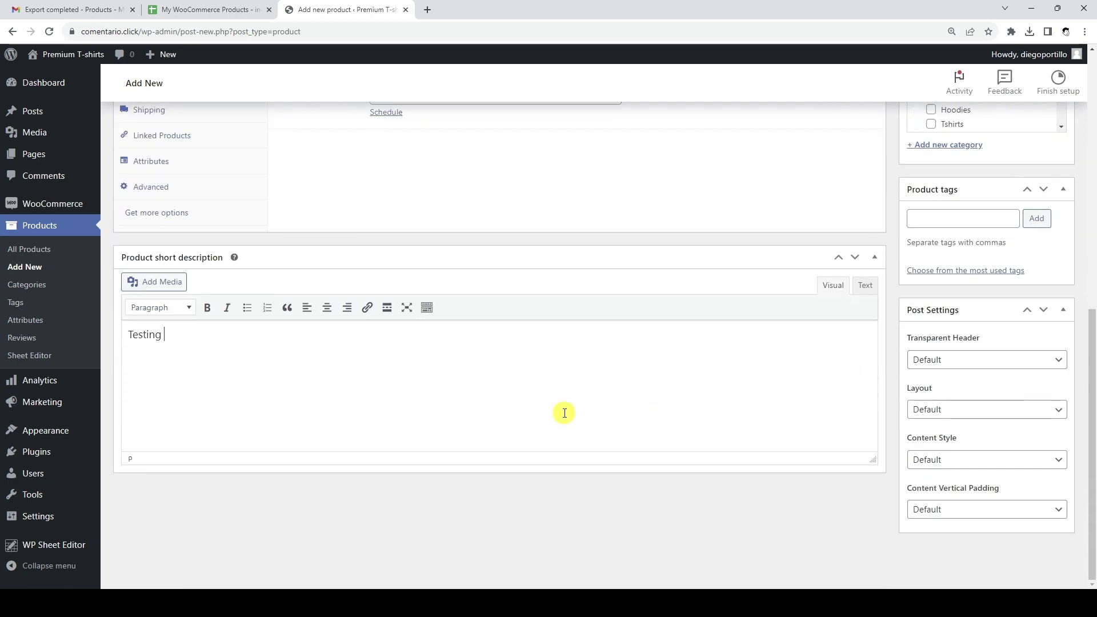
type("incremental")
scroll(566, 413, "up", 9)
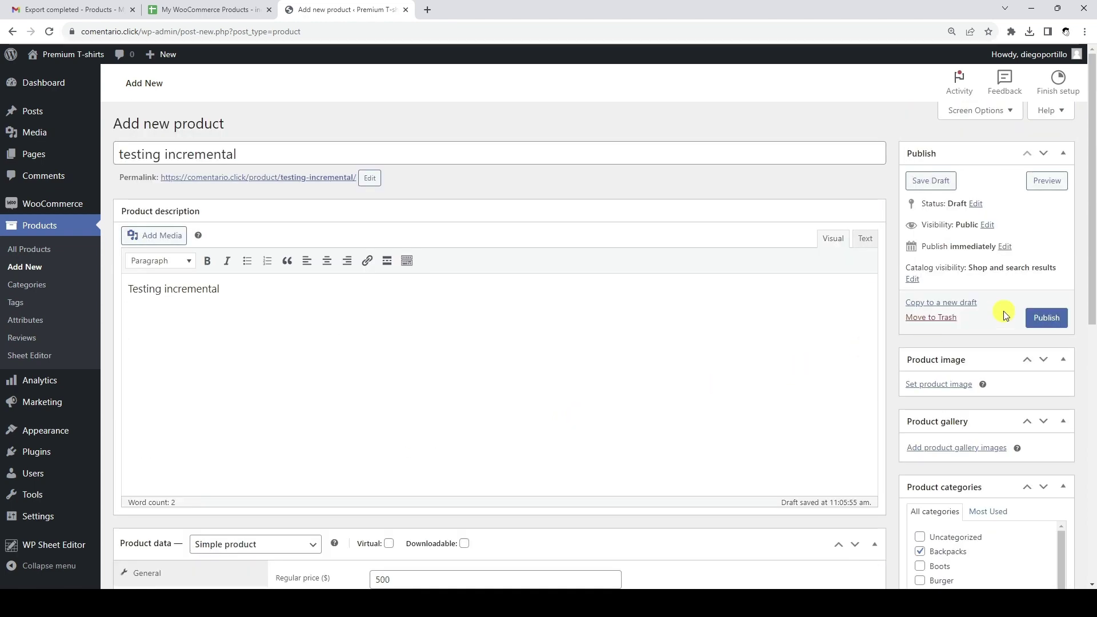
left_click(1046, 318)
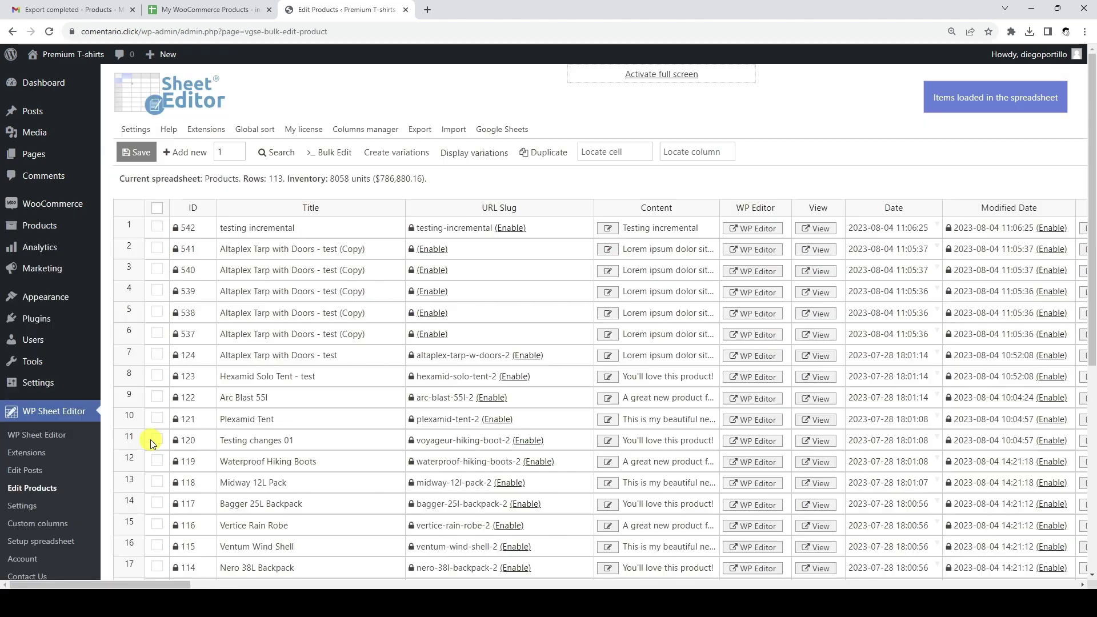
Step: Check the titles of the new "testing incremental" product and the Altaplex Tarp copies in the product spreadsheet
left_click(358, 228)
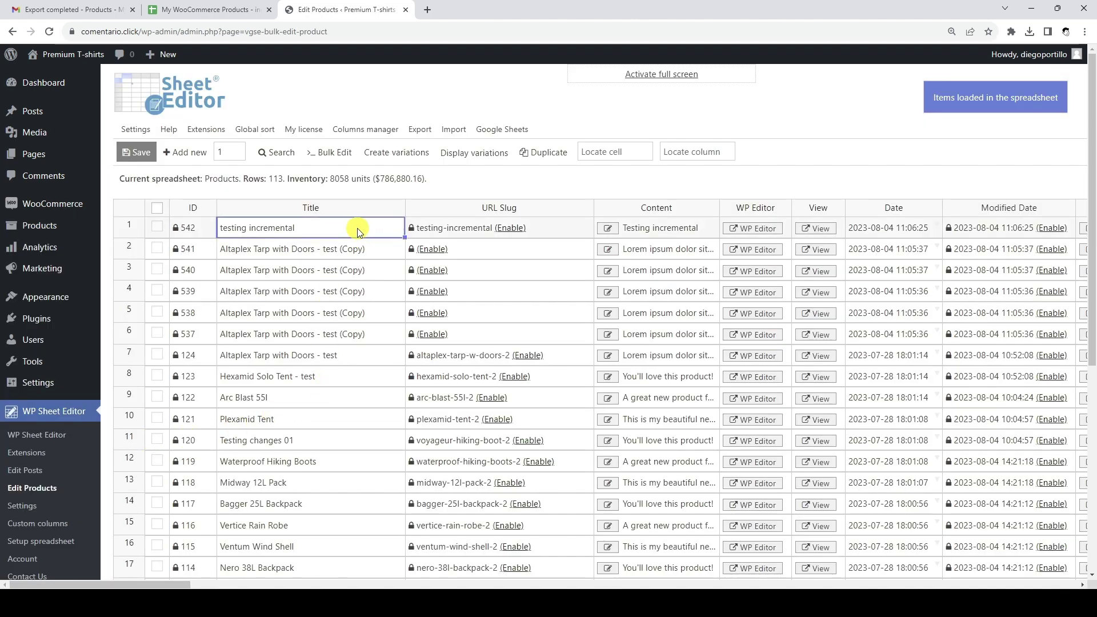
left_click(390, 255)
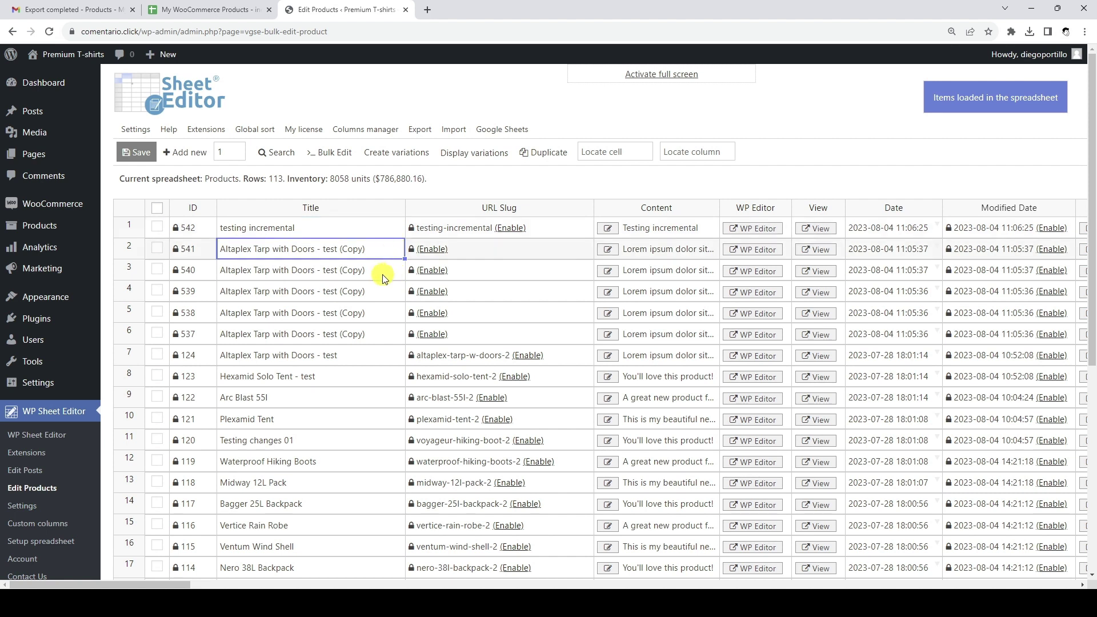
left_click(382, 274)
left_click(380, 293)
left_click(378, 310)
left_click(369, 334)
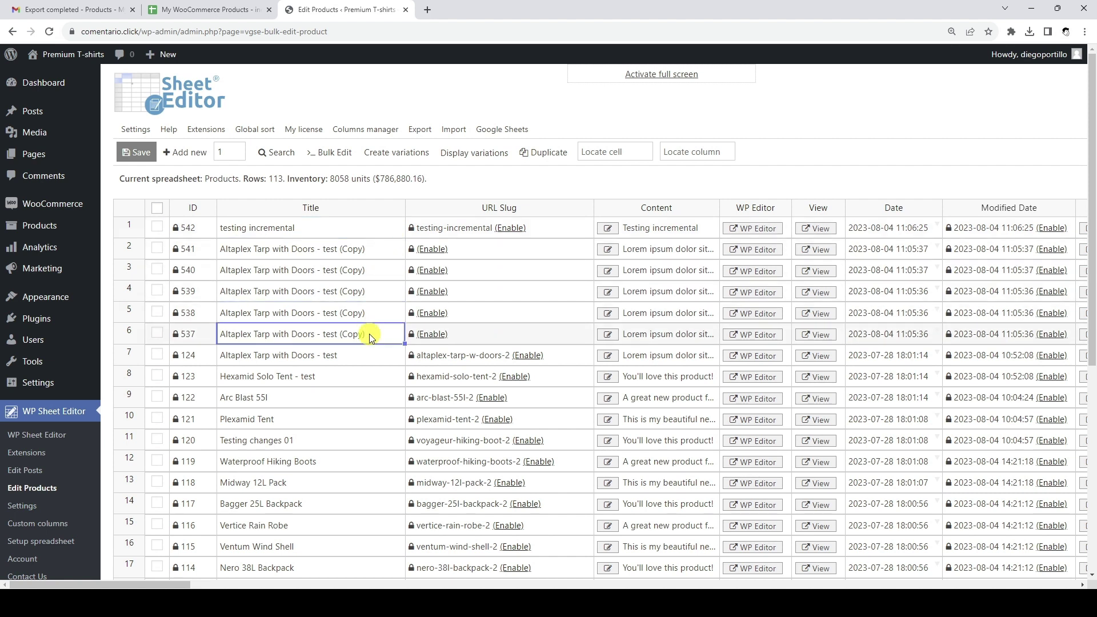
Step: Switch to the "My WooCommerce Products - incremental" Google Sheet and widen its Name column
left_click(209, 9)
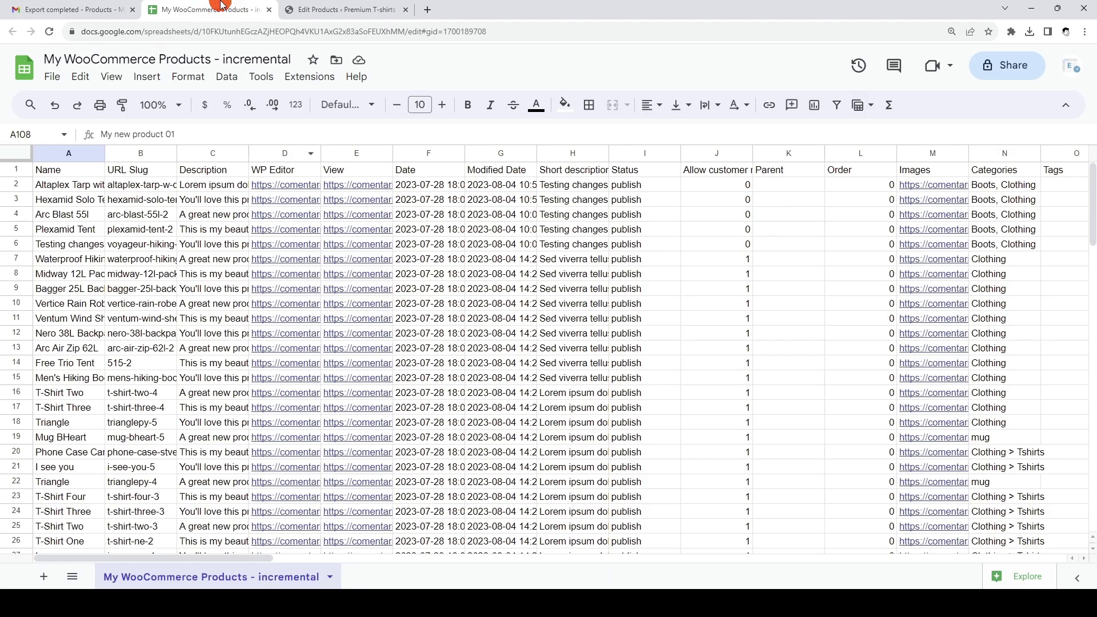
left_click_drag(106, 153, 269, 153)
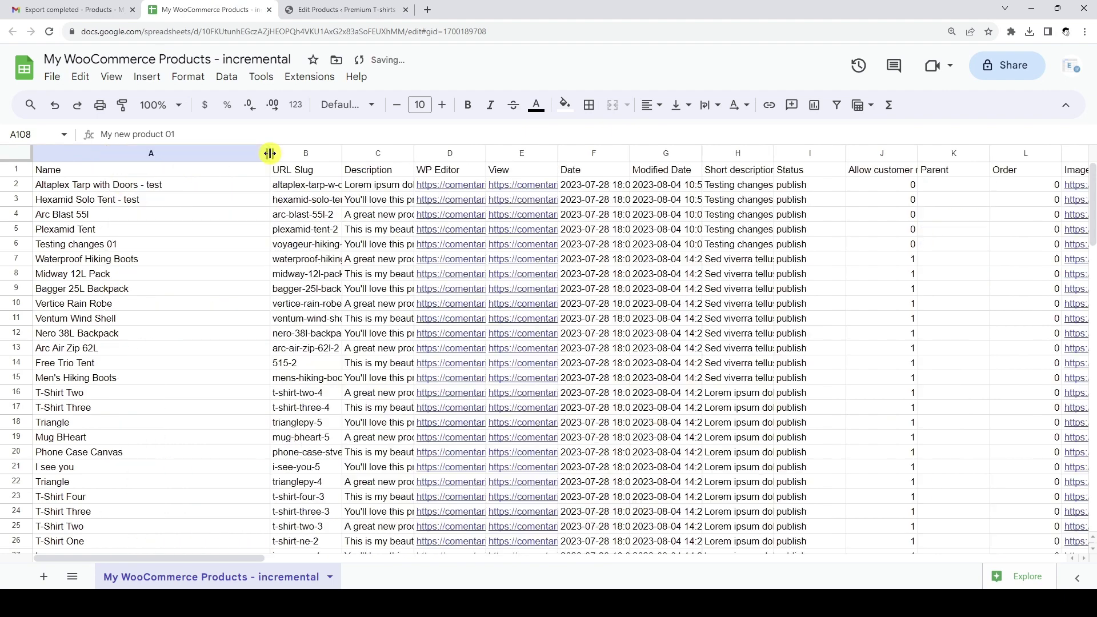
Step: Check the end of the incremental Google Sheet for the "testing incremental" product and the Altaplex Tarp copies
scroll(229, 213, "down", 20)
scroll(230, 214, "down", 2)
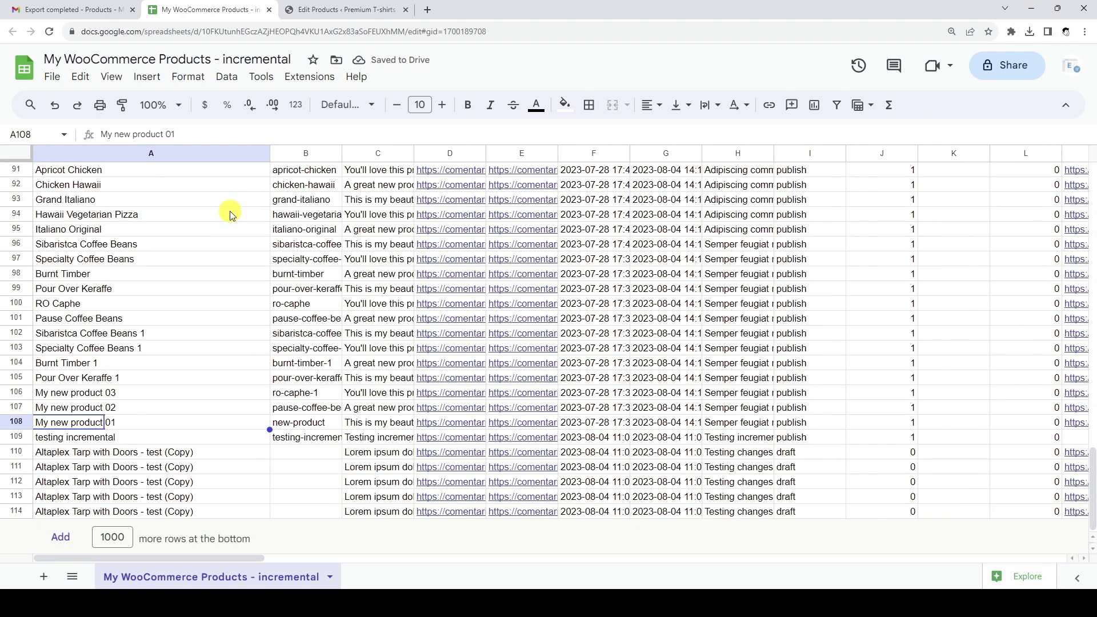
left_click(155, 436)
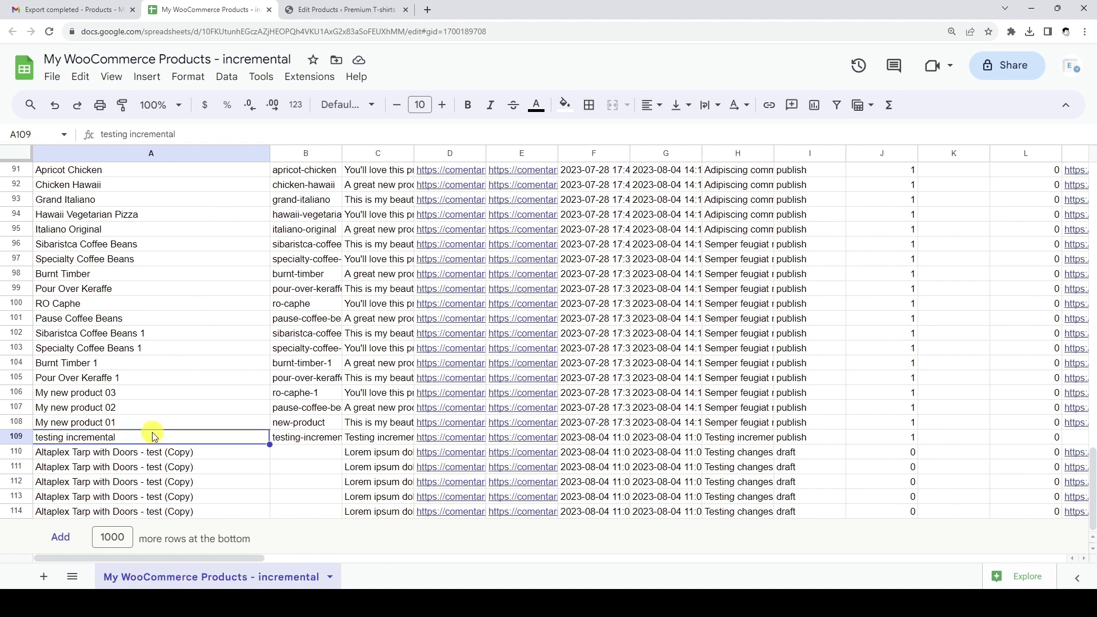
left_click_drag(208, 454, 223, 511)
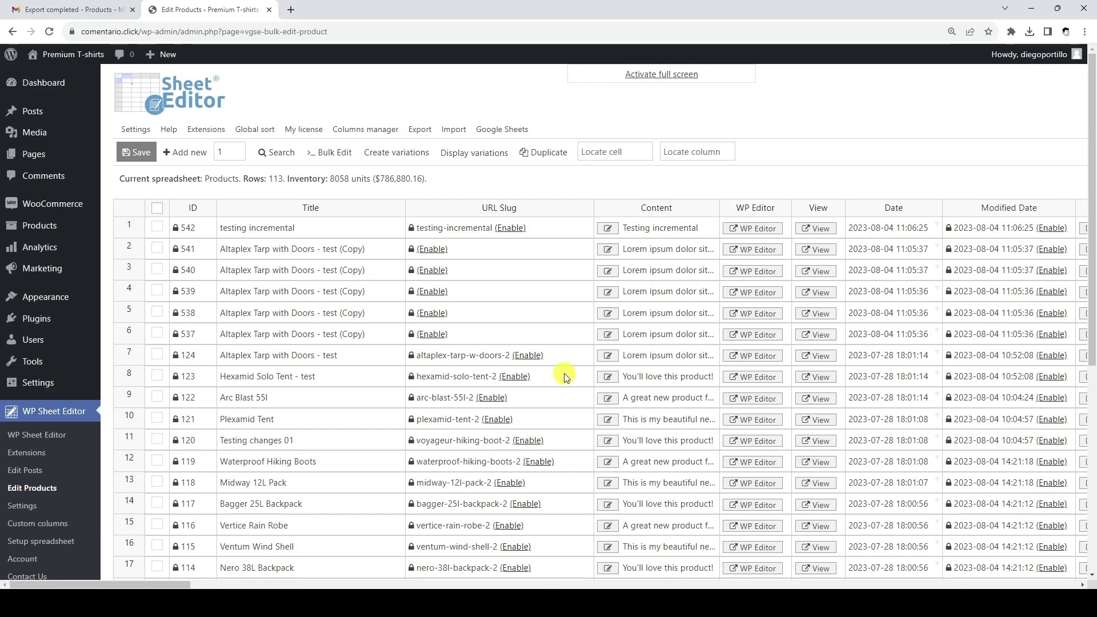
Step: Set up a new export of all active columns for Google Sheets, named "My WooCommerce Products -real time"
left_click(420, 129)
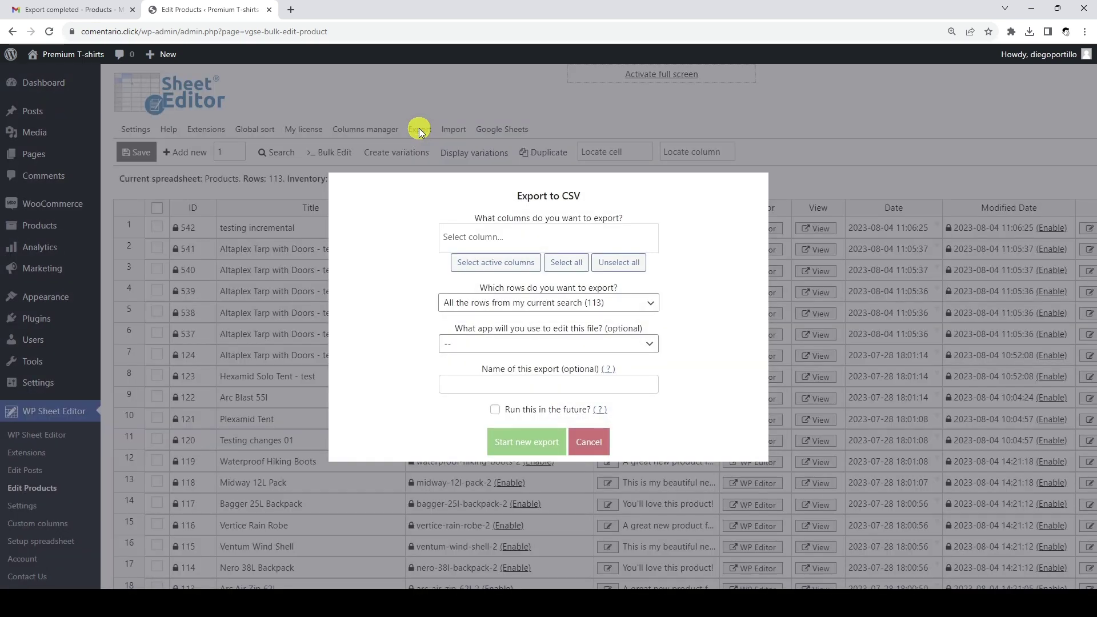
left_click(507, 267)
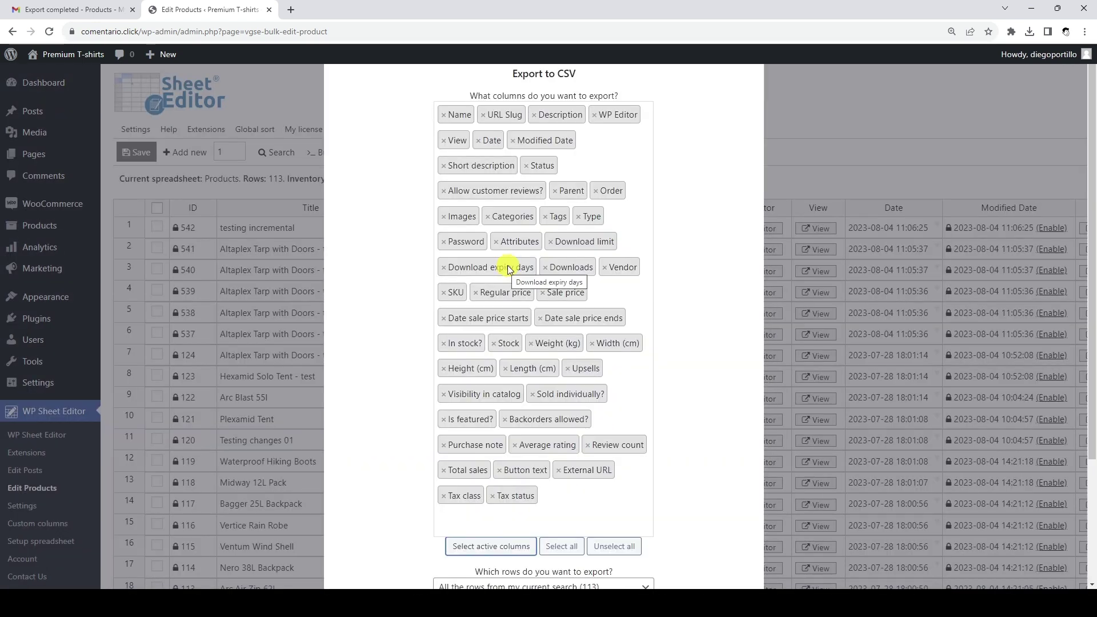
scroll(507, 266, "down", 3)
left_click(543, 465)
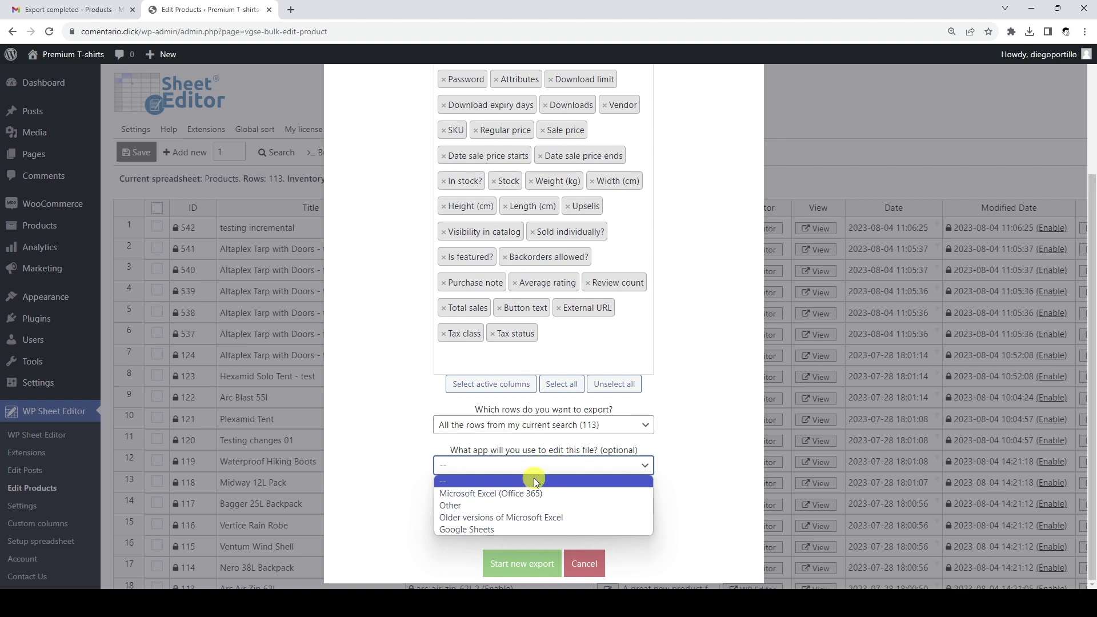
left_click(517, 533)
left_click(528, 506)
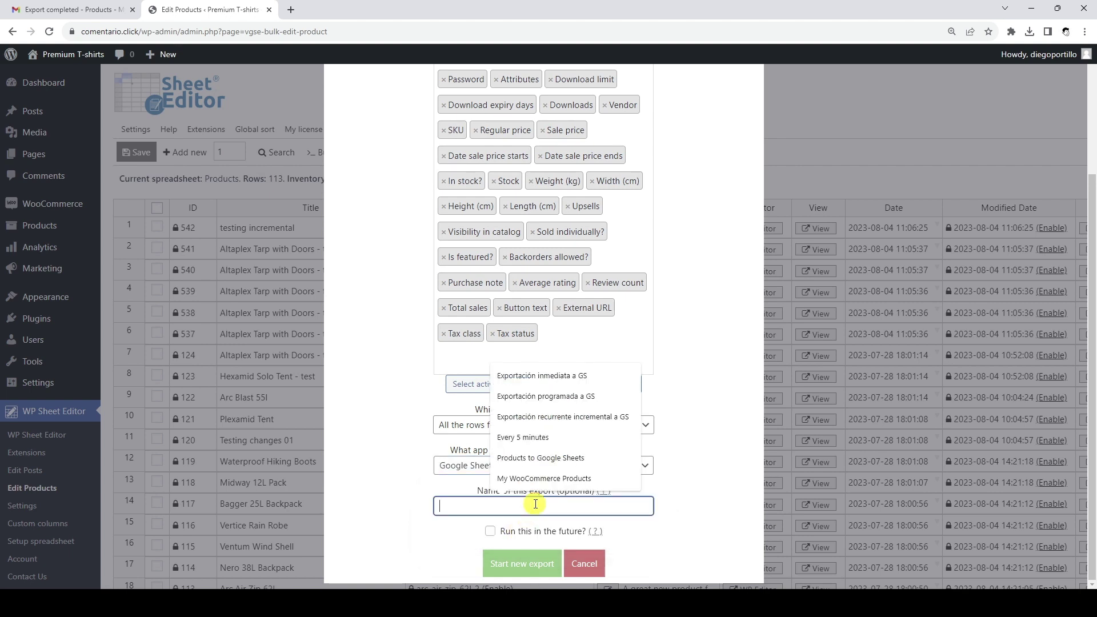
left_click(537, 477)
type("-real time")
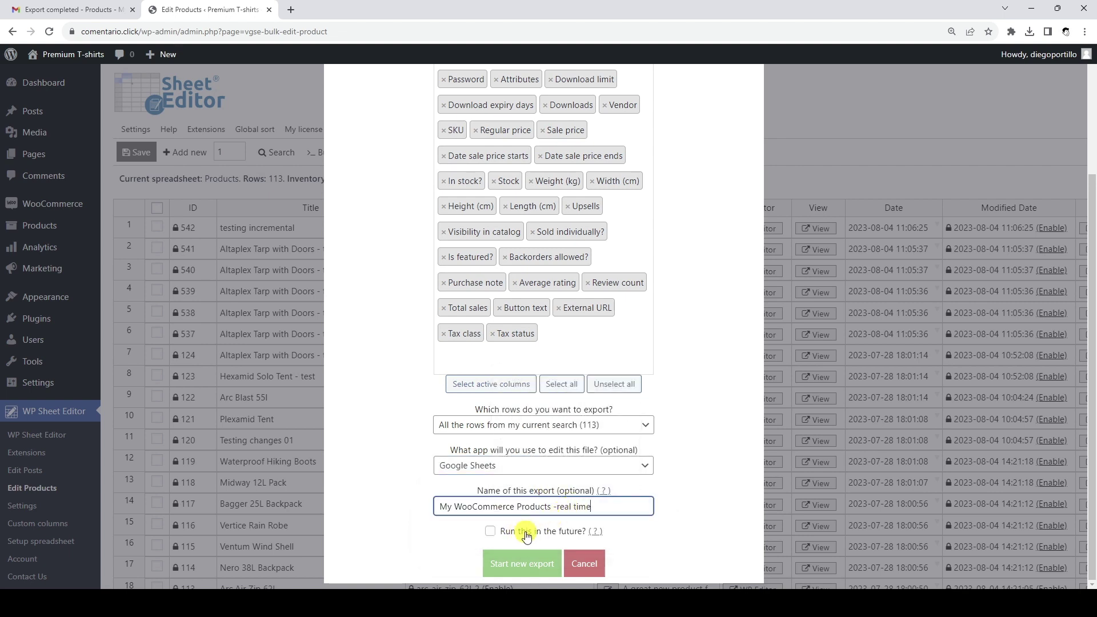
Step: Schedule the export to run in the future, on 08/04/2023 at 11:15:28 AM
left_click(491, 532)
scroll(490, 531, "down", 2)
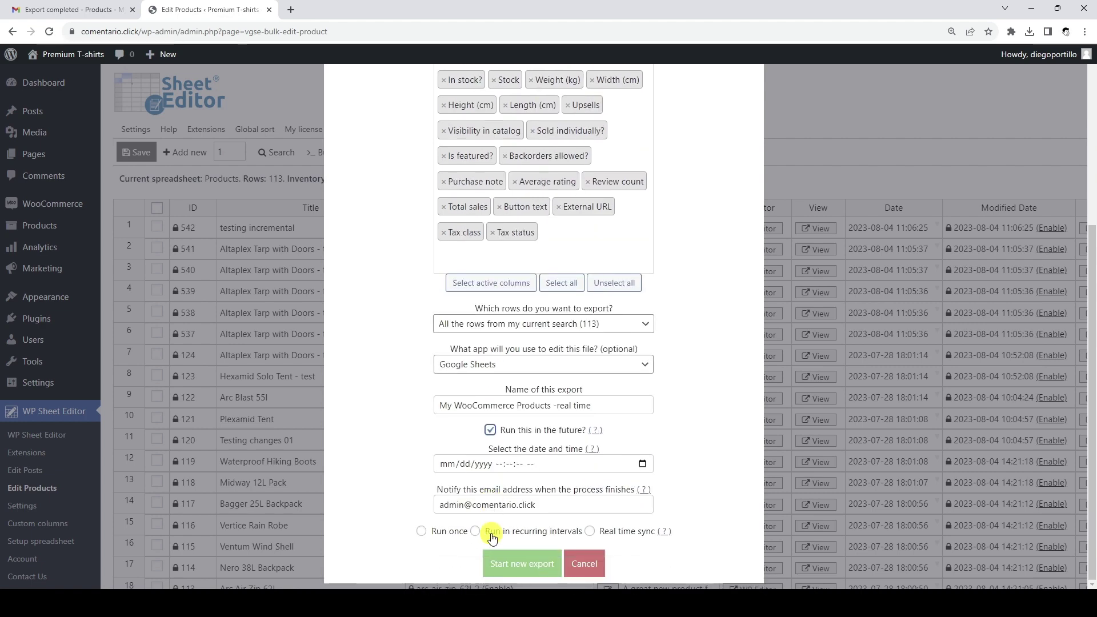
left_click(642, 463)
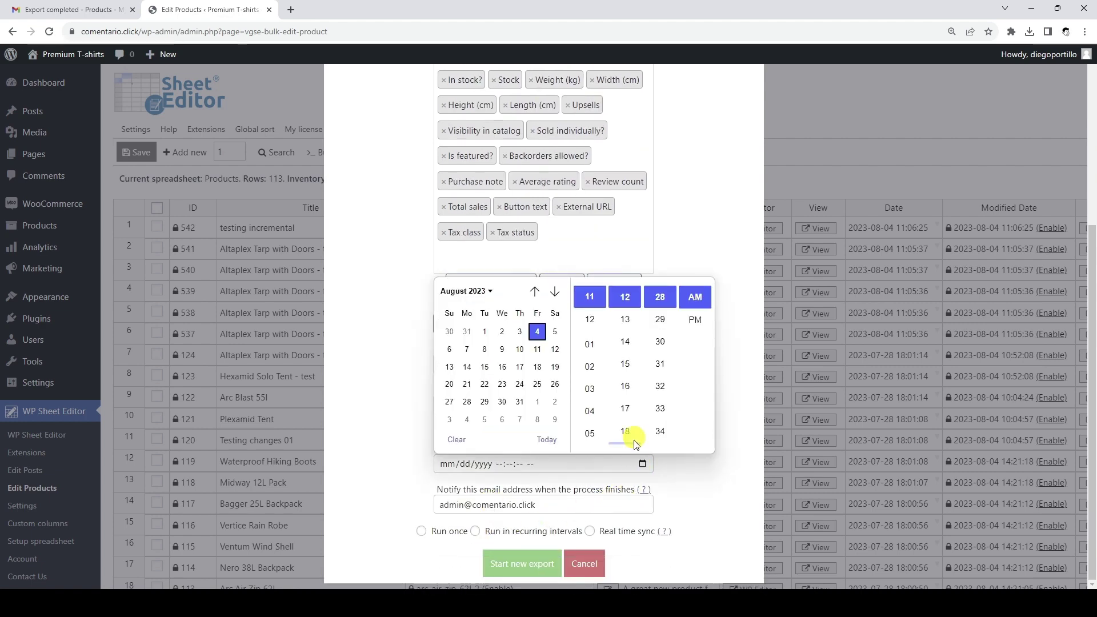
left_click(626, 366)
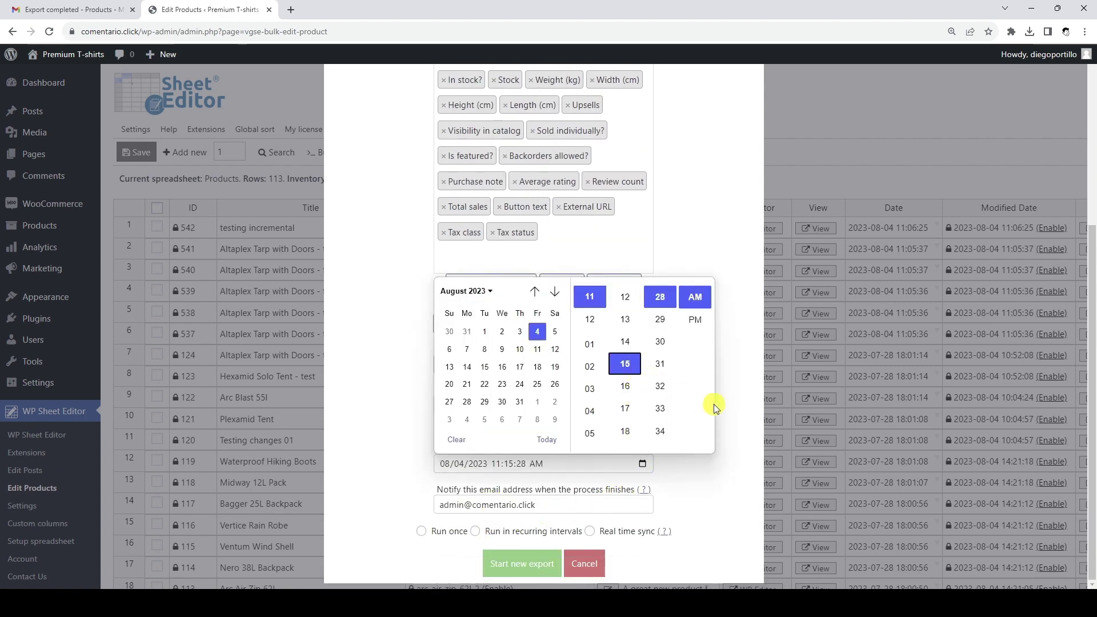
left_click(746, 393)
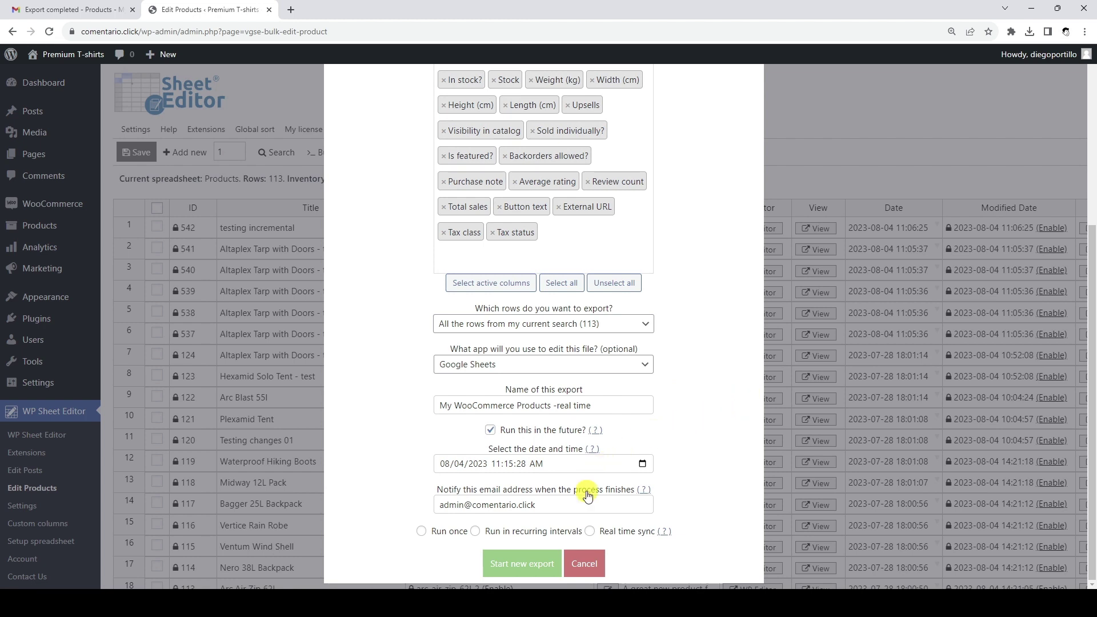
Step: Replace the notification e-mail address for the scheduled export and choose real time sync
left_click_drag(554, 505, 448, 526)
key("BackSpace")
key("BackSpace")
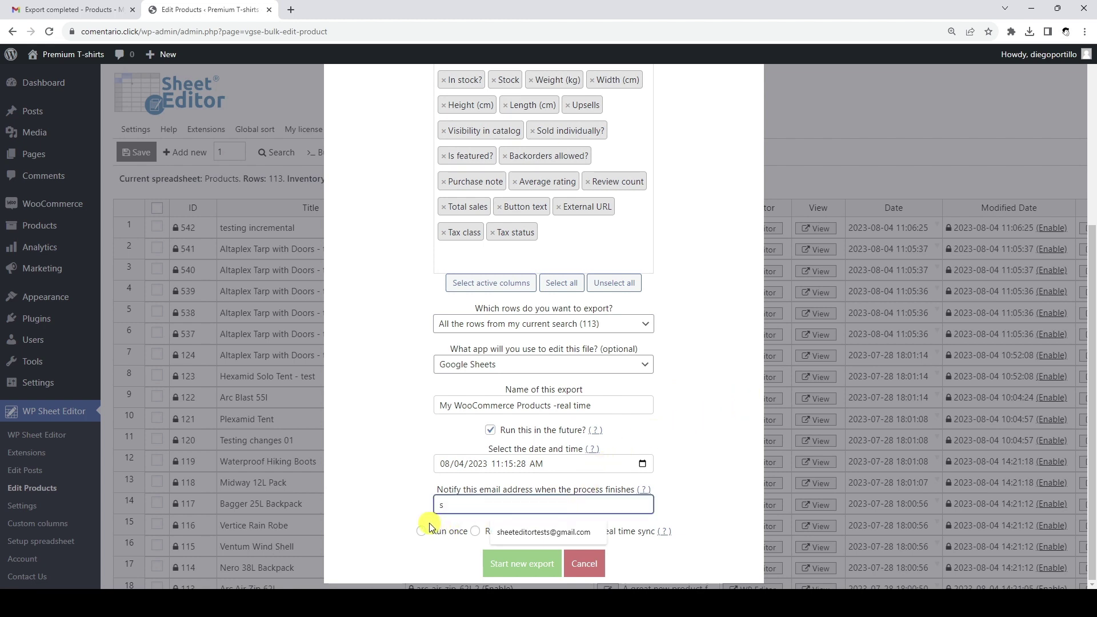
left_click(554, 533)
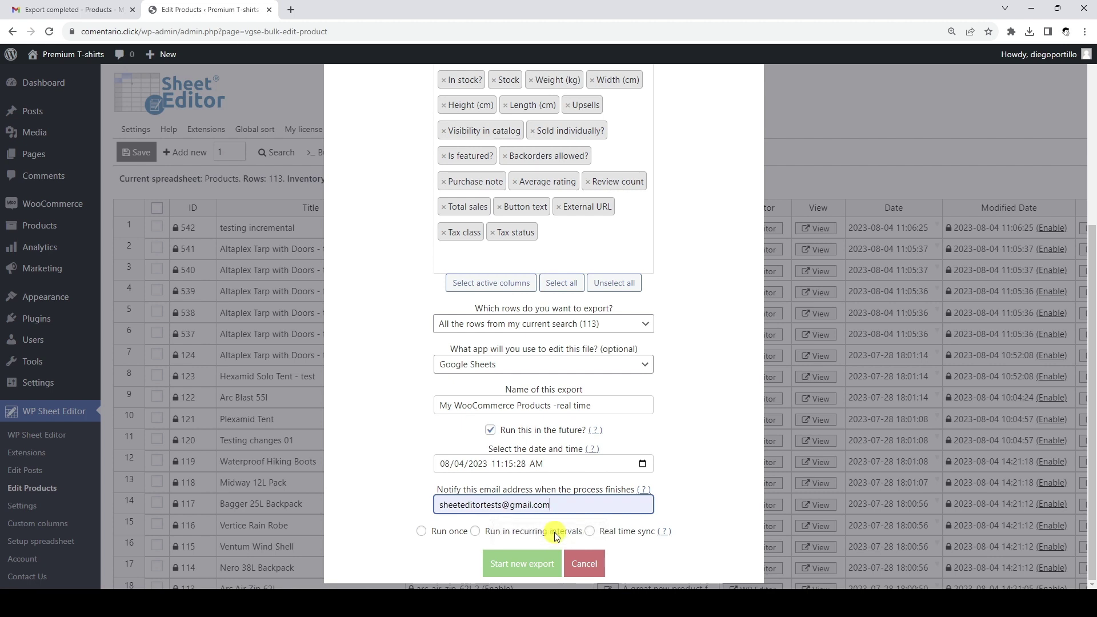
left_click(591, 532)
scroll(696, 442, "down", 1)
scroll(696, 442, "down", 1)
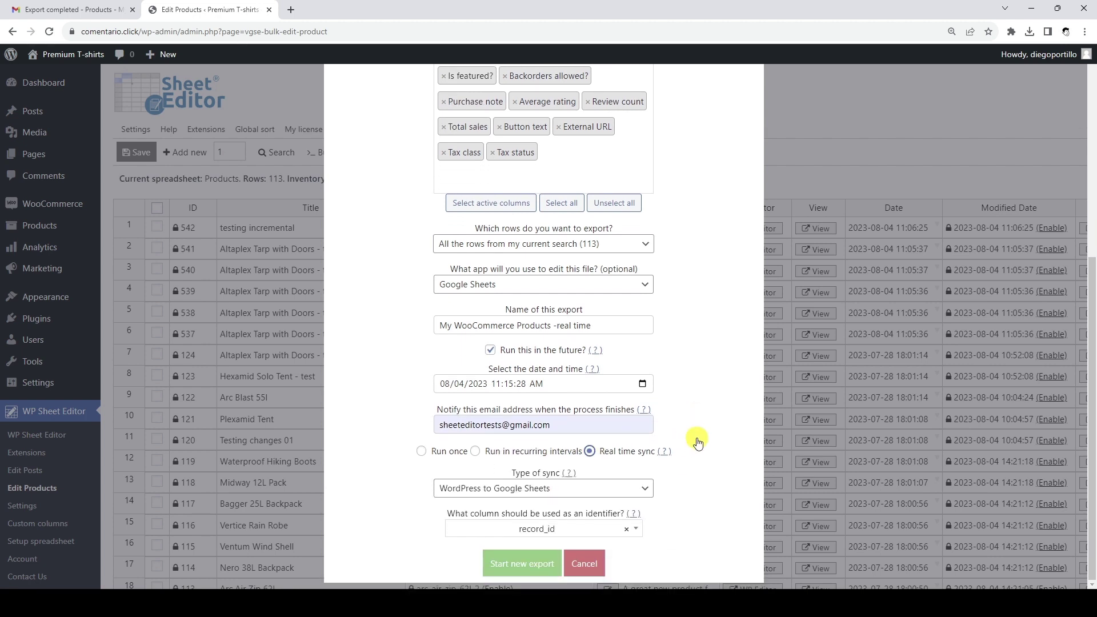
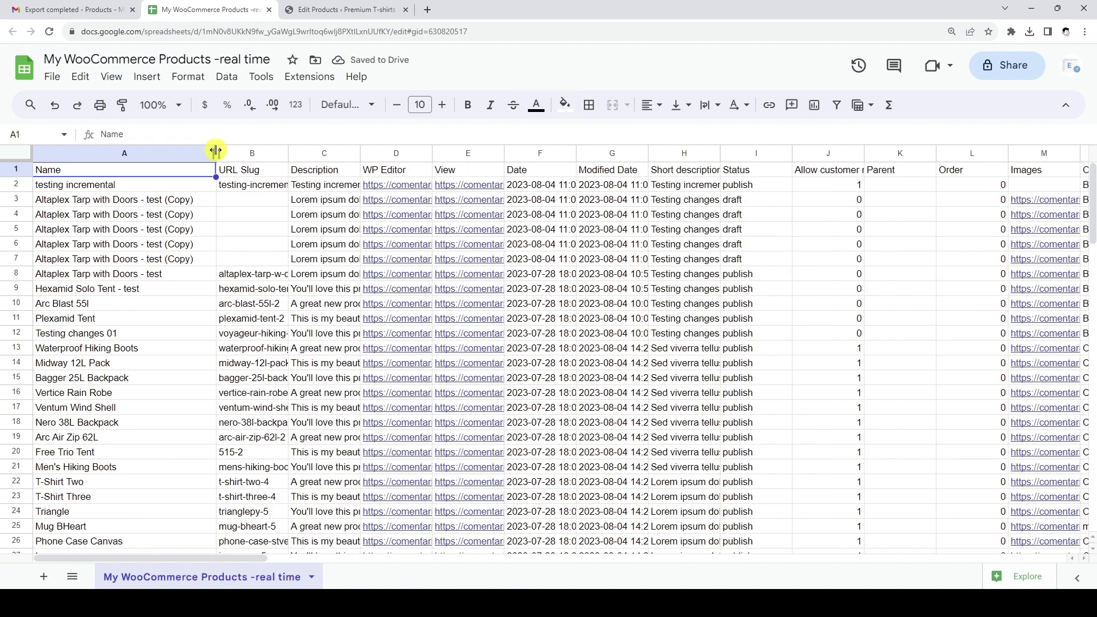
Step: Return to the product spreadsheet, close the scheduled exports, and retitle the five Altaplex Tarp copies "Testing real time from WP to GS"
left_click(354, 9)
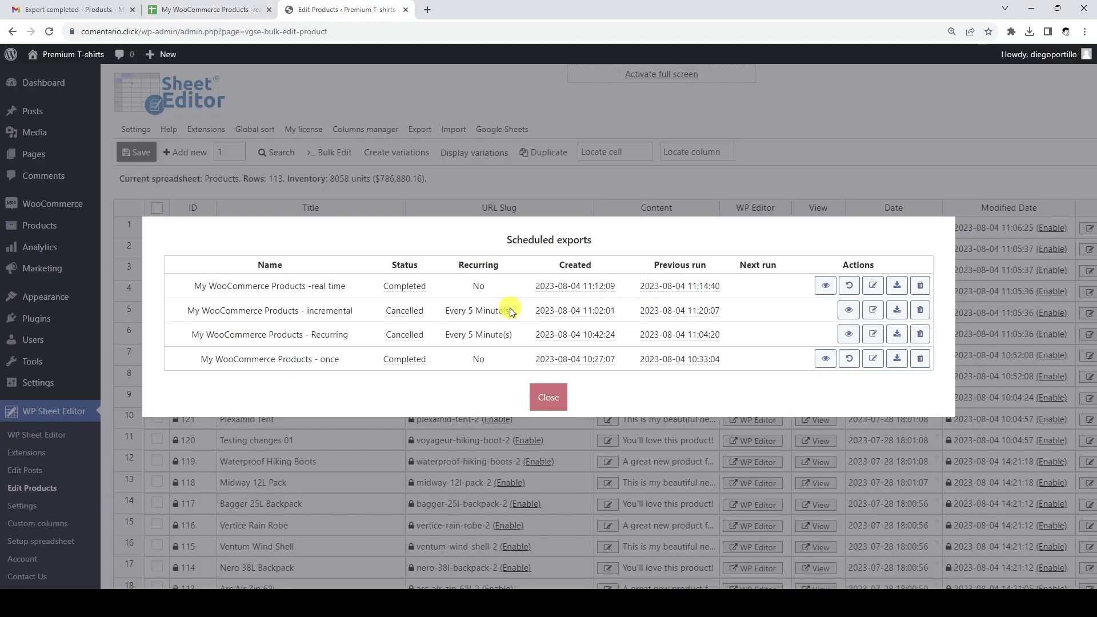
left_click(552, 395)
left_click(371, 252)
type("Testing ")
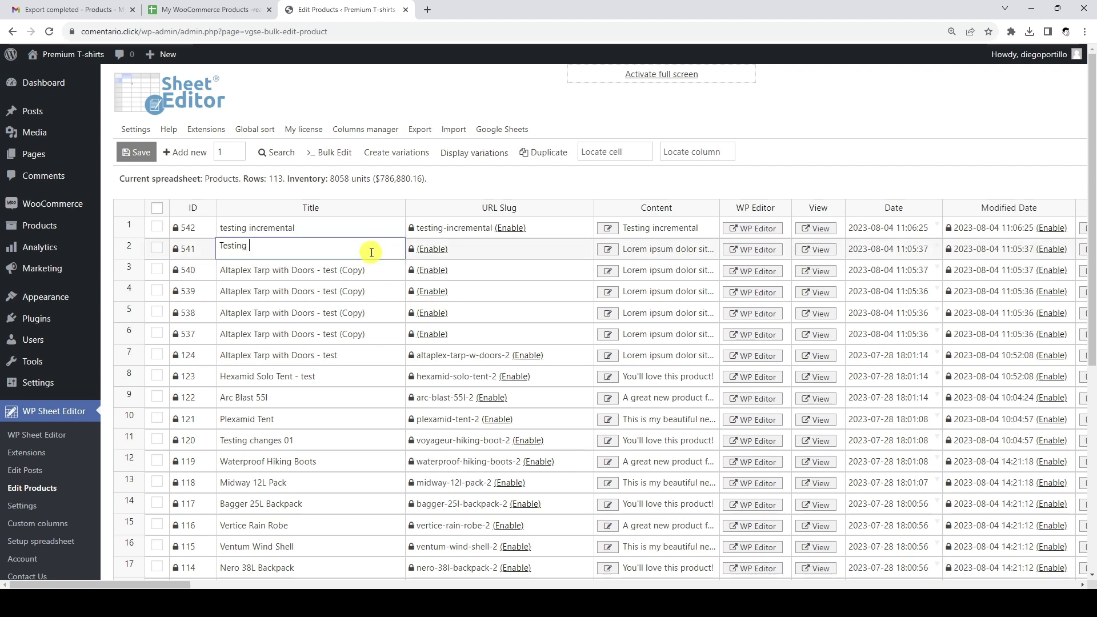
type("real time from WP to GS")
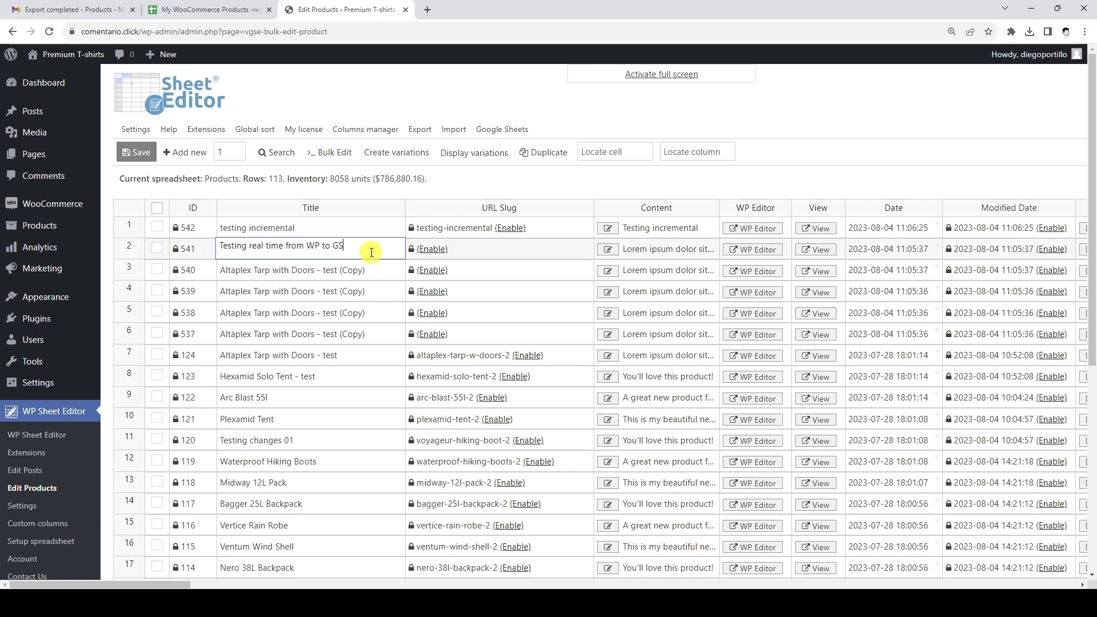
key("Return")
left_click(372, 252)
left_click_drag(404, 259, 402, 341)
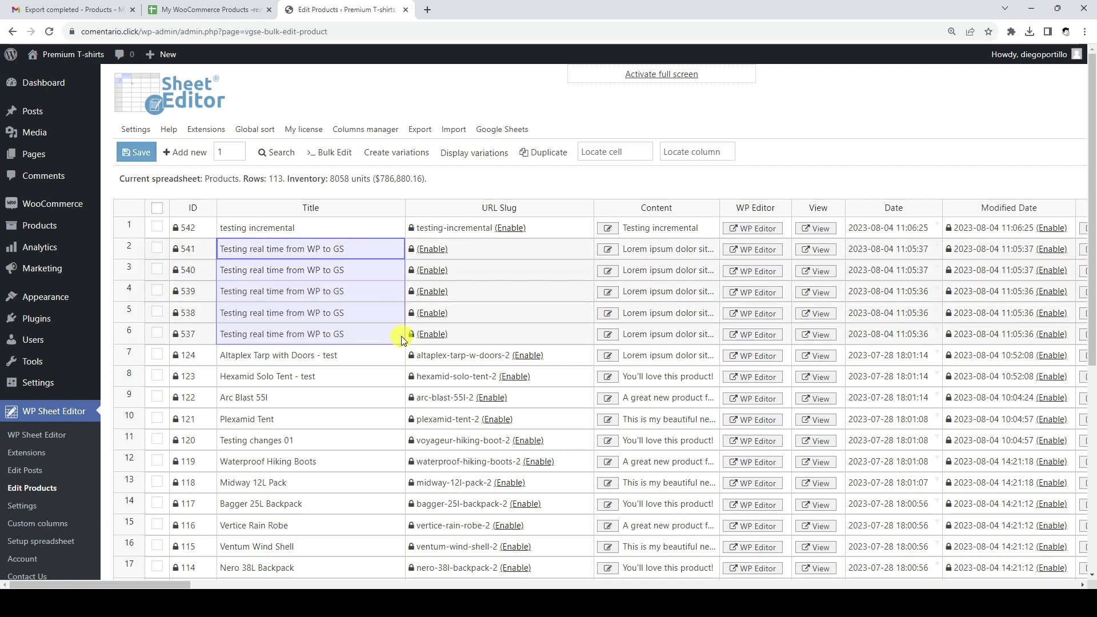
Step: Set the status of the five "Testing real time from WP to GS" products to Published
scroll(403, 340, "right", 3)
scroll(417, 305, "right", 5)
double_click(449, 250)
left_click(469, 263)
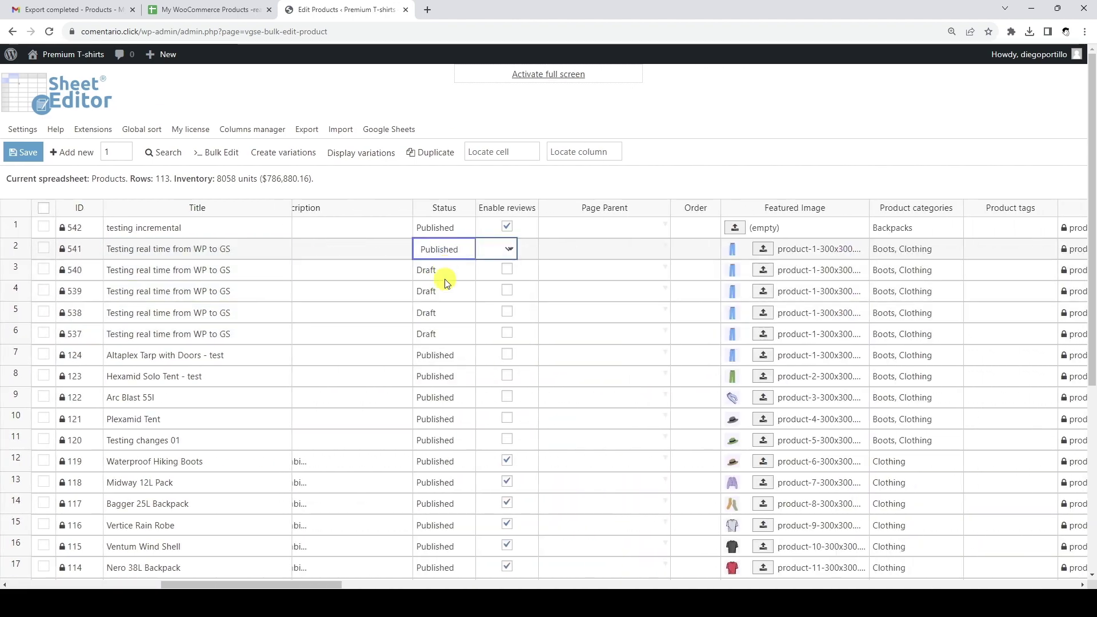
left_click_drag(474, 259, 467, 333)
Step: Set the regular price to 1 for the products in rows 2 to 7 and save the spreadsheet changes
scroll(464, 334, "right", 10)
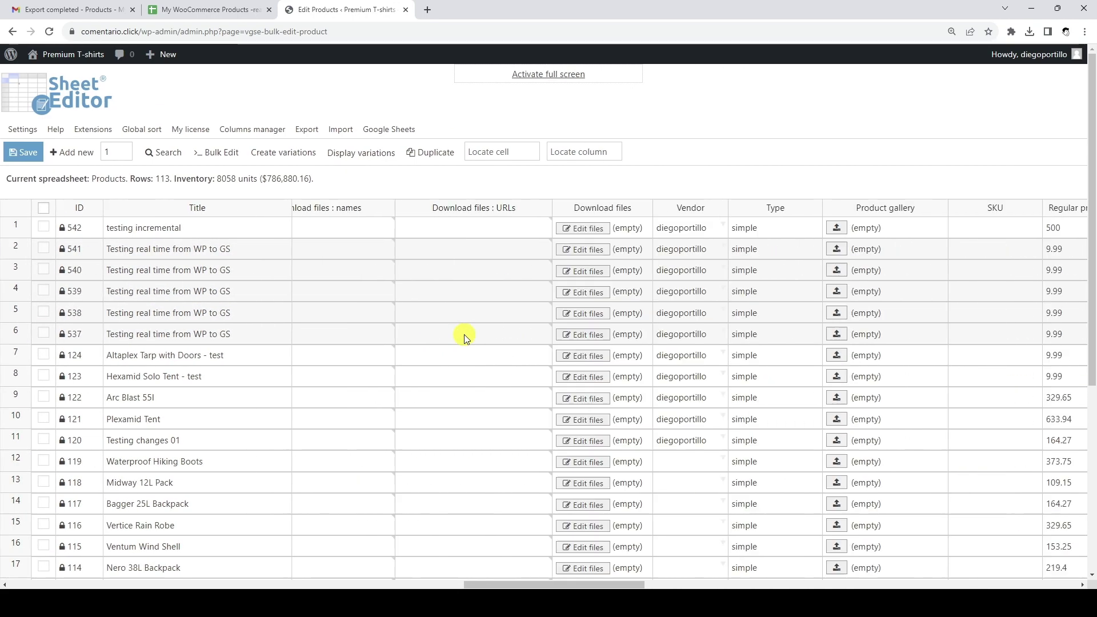
left_click(454, 254)
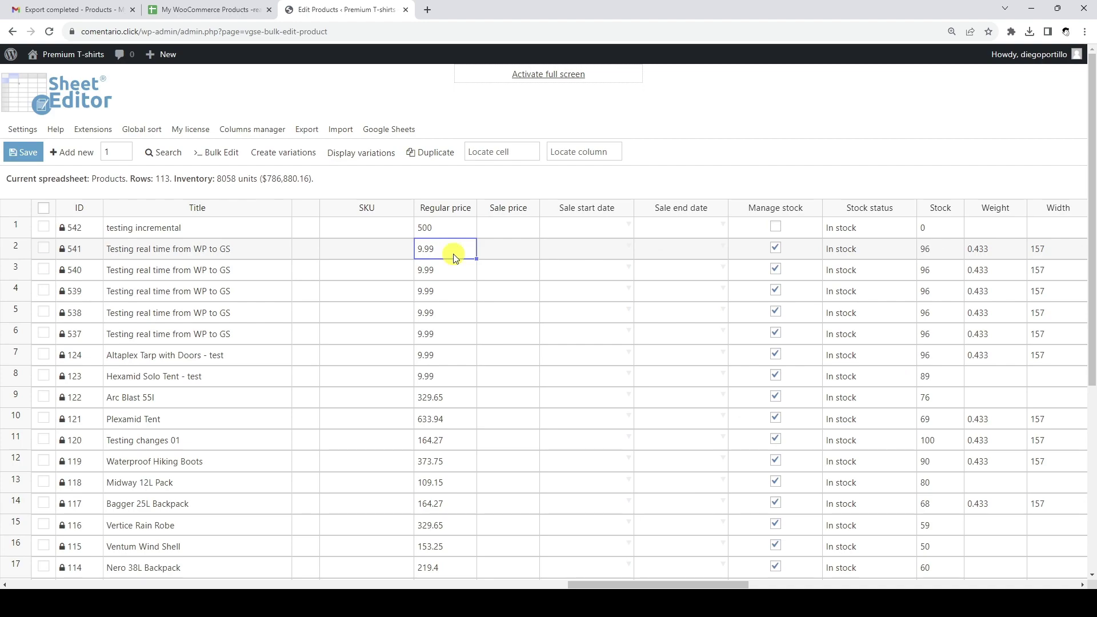
type("1")
left_click_drag(476, 259, 466, 355)
scroll(467, 357, "left", 15)
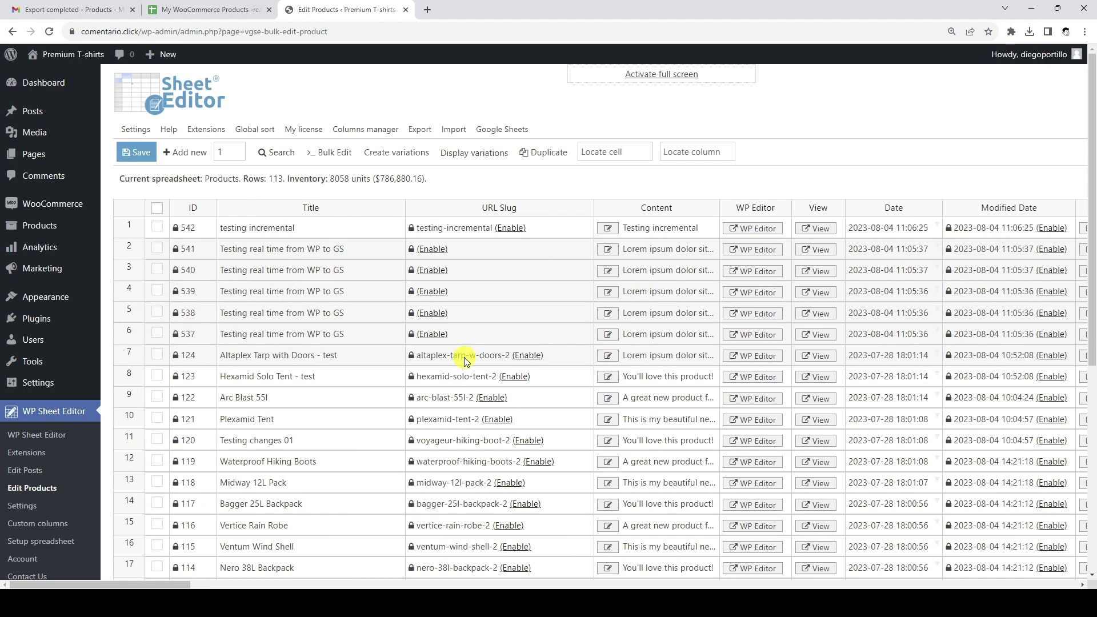
left_click(143, 152)
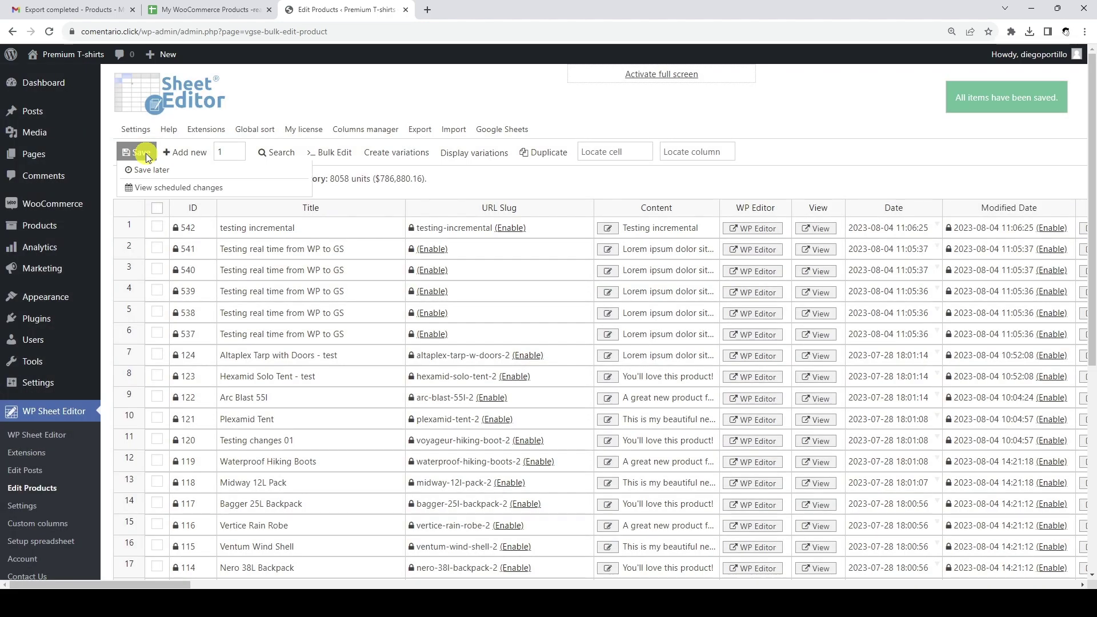
Step: Rename the "testing incremental" product to "WPSE Testing" in the WordPress editor, update it, and close the editor
left_click(755, 228)
left_click(755, 229)
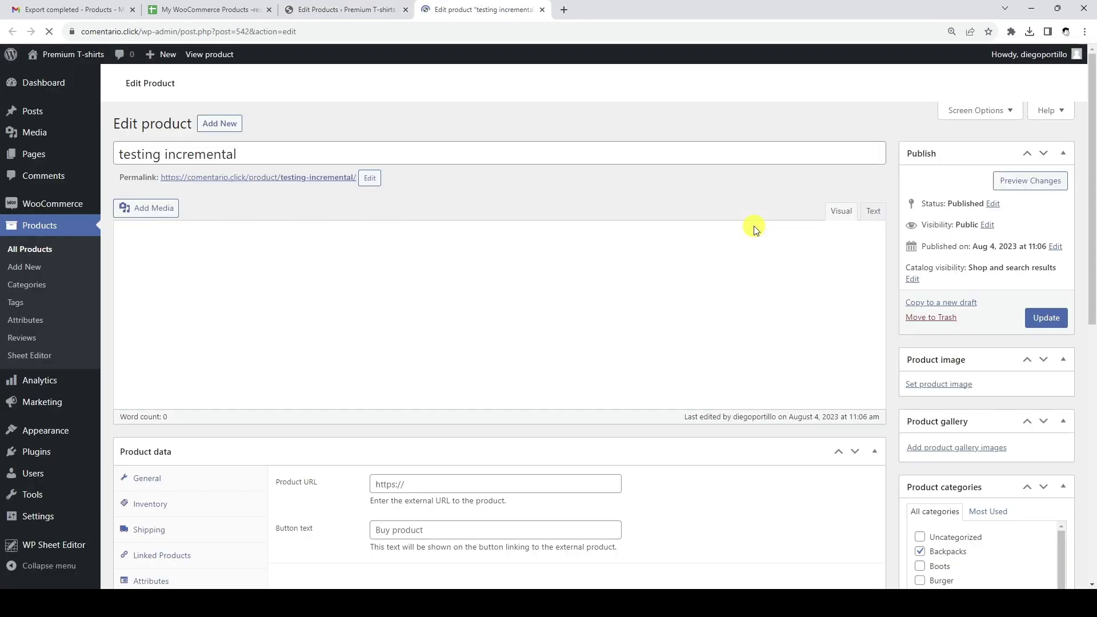
triple_click(587, 158)
type("WPSE Testing")
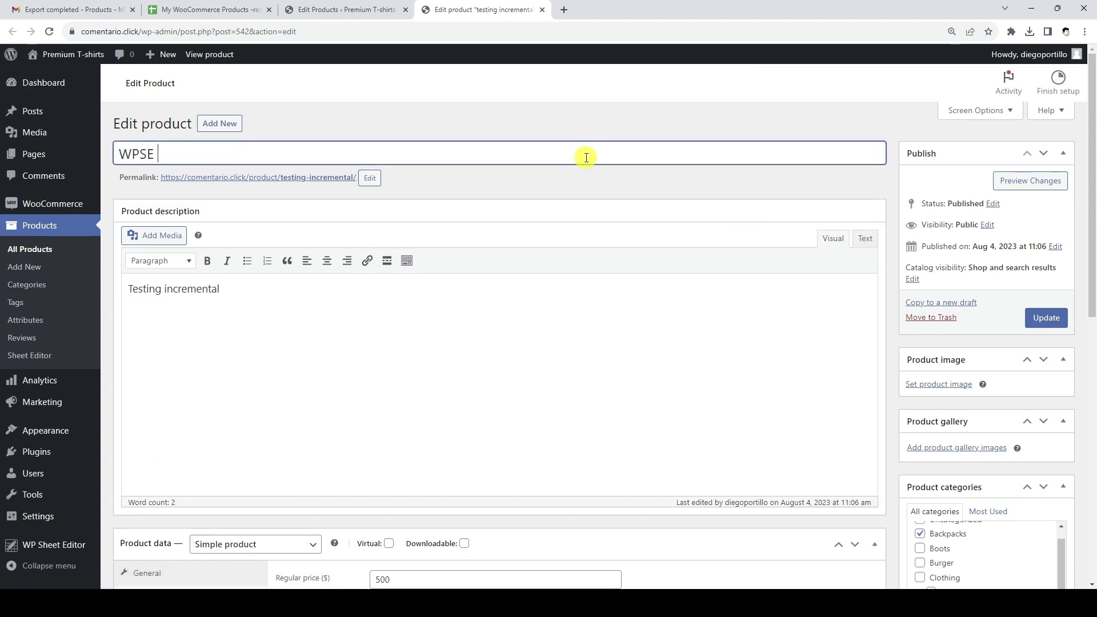
left_click(1046, 316)
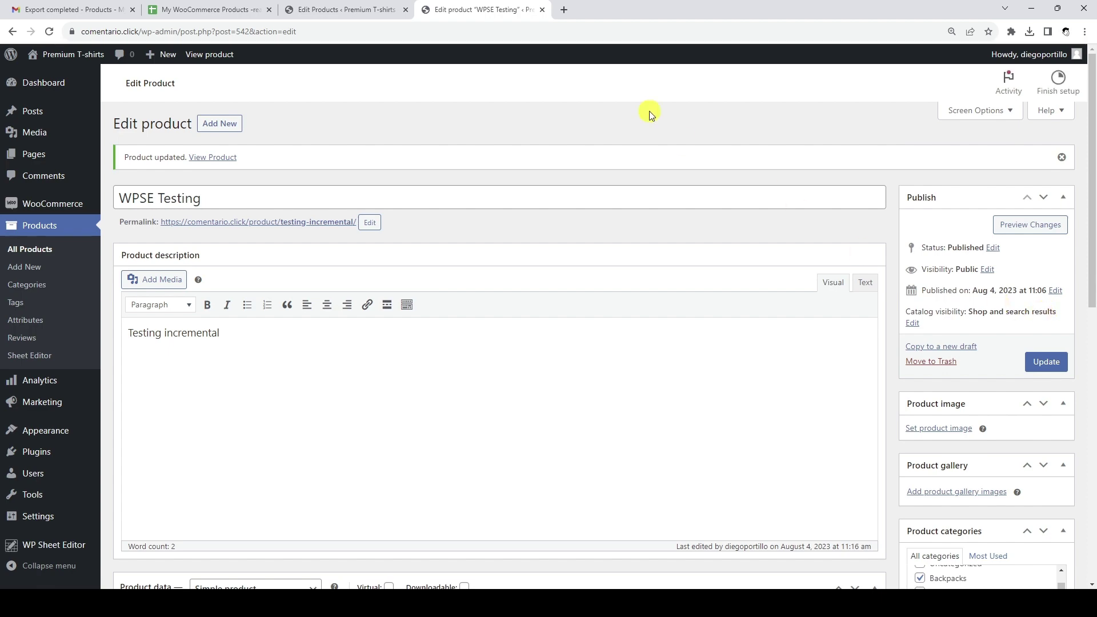
left_click(542, 9)
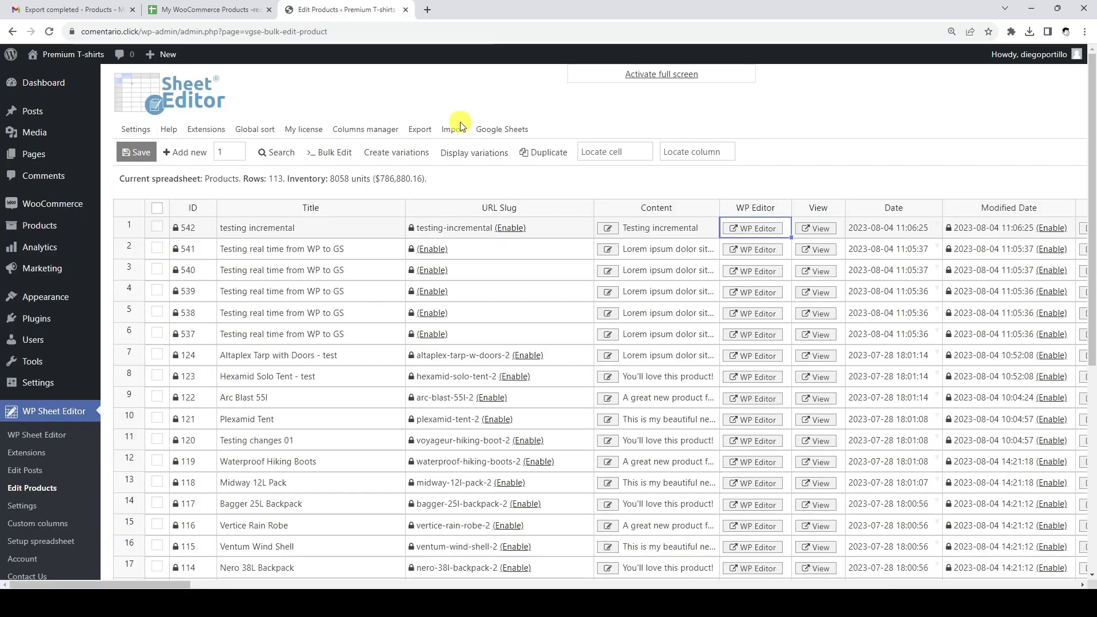
Step: Review the latest log entries of the "My WooCommerce Products -real time" scheduled export, then close the exports list
mouse_move(420, 129)
left_click(476, 292)
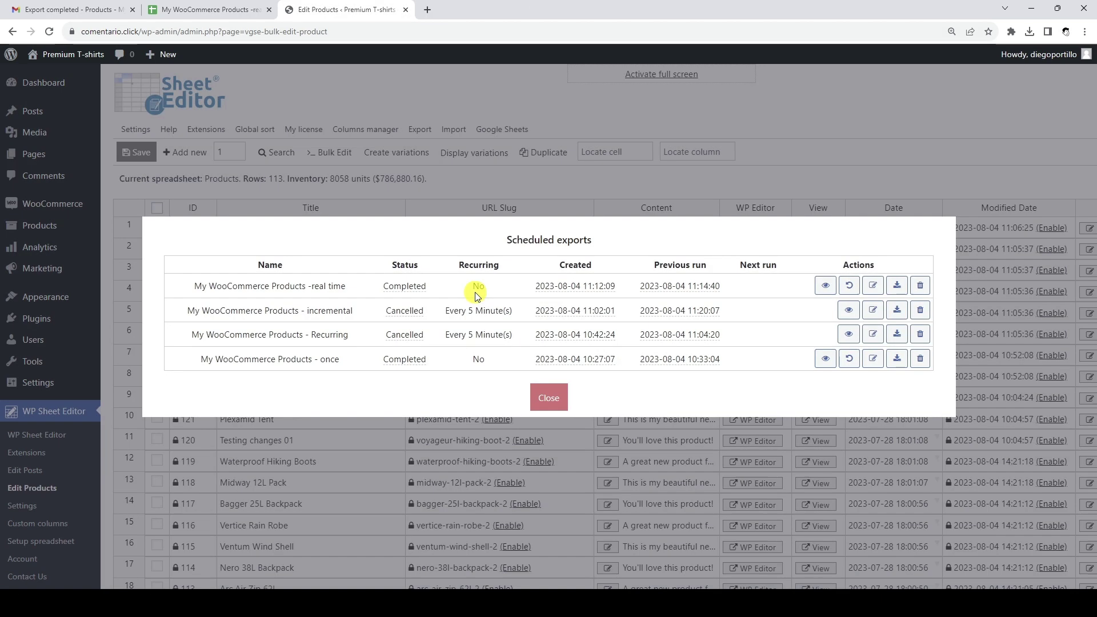
left_click(825, 286)
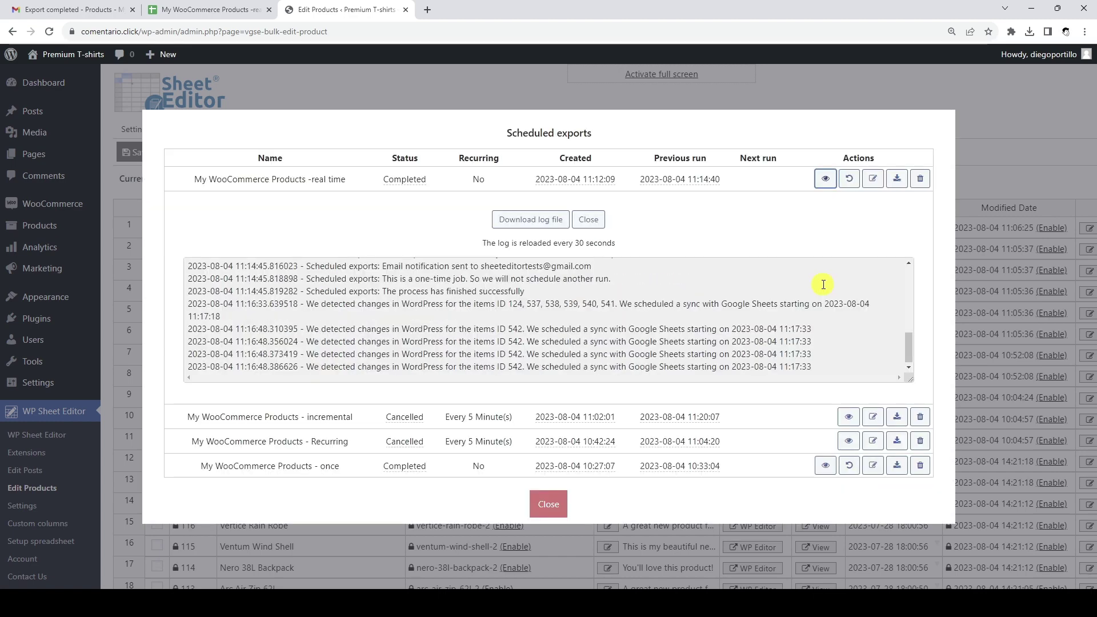
left_click_drag(820, 367, 178, 309)
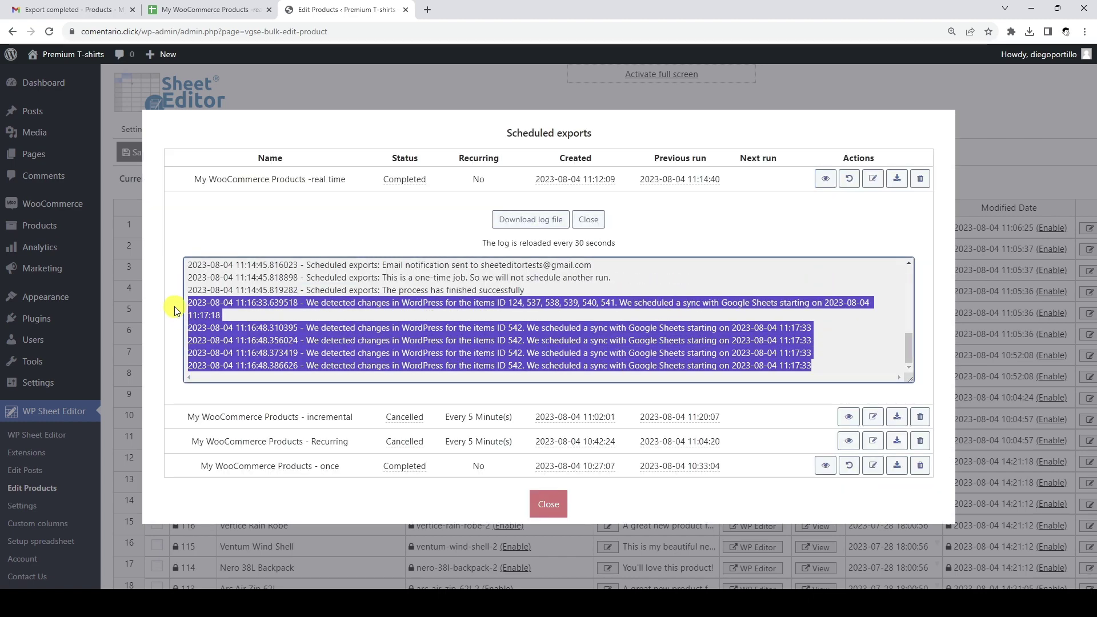
left_click(599, 220)
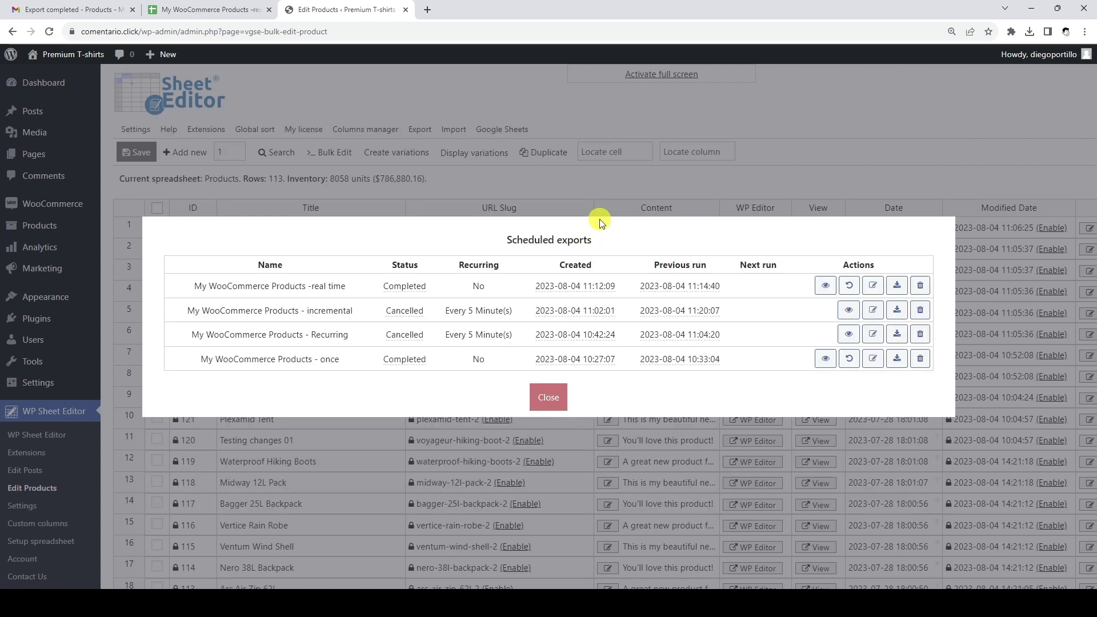
left_click(554, 398)
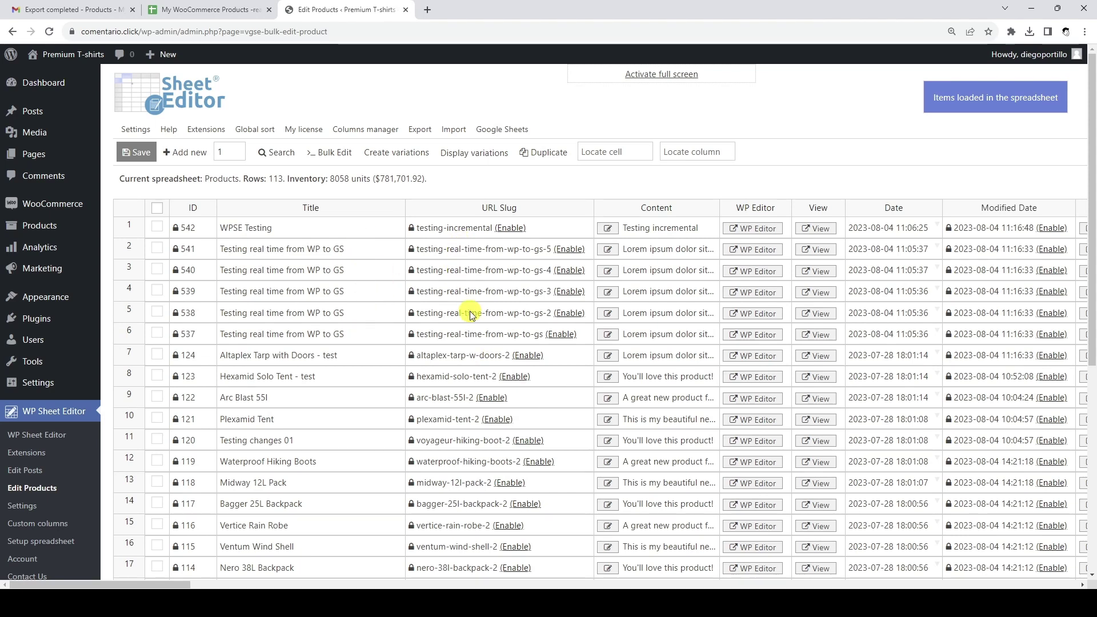
Step: Check the product names and regular prices of the edited products in the "My WooCommerce Products -real time" Google Sheet
left_click(209, 9)
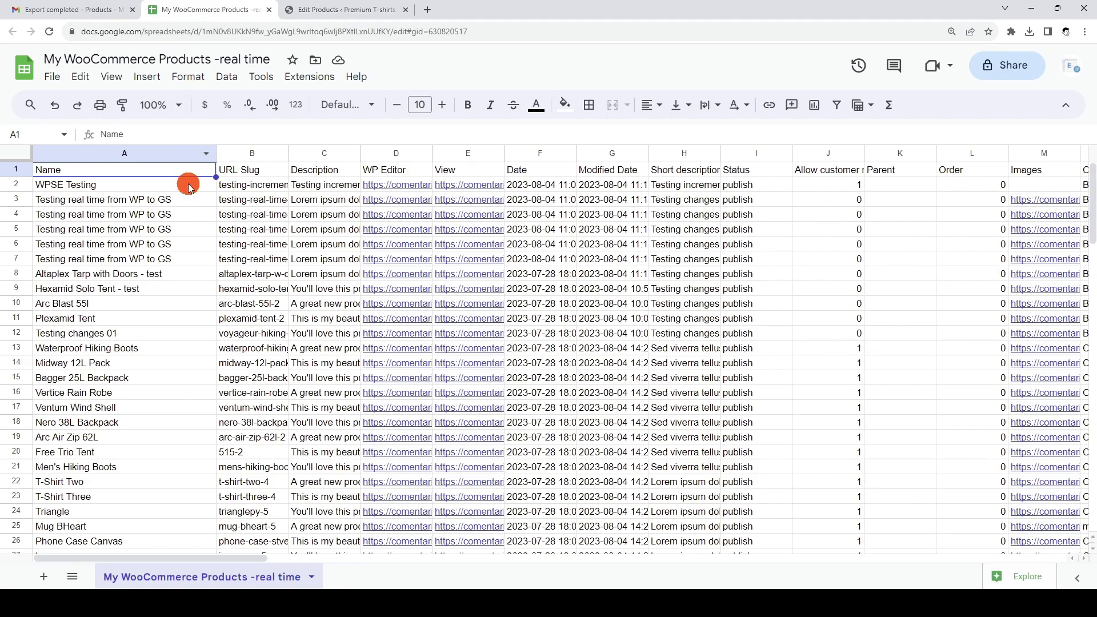
left_click(189, 186)
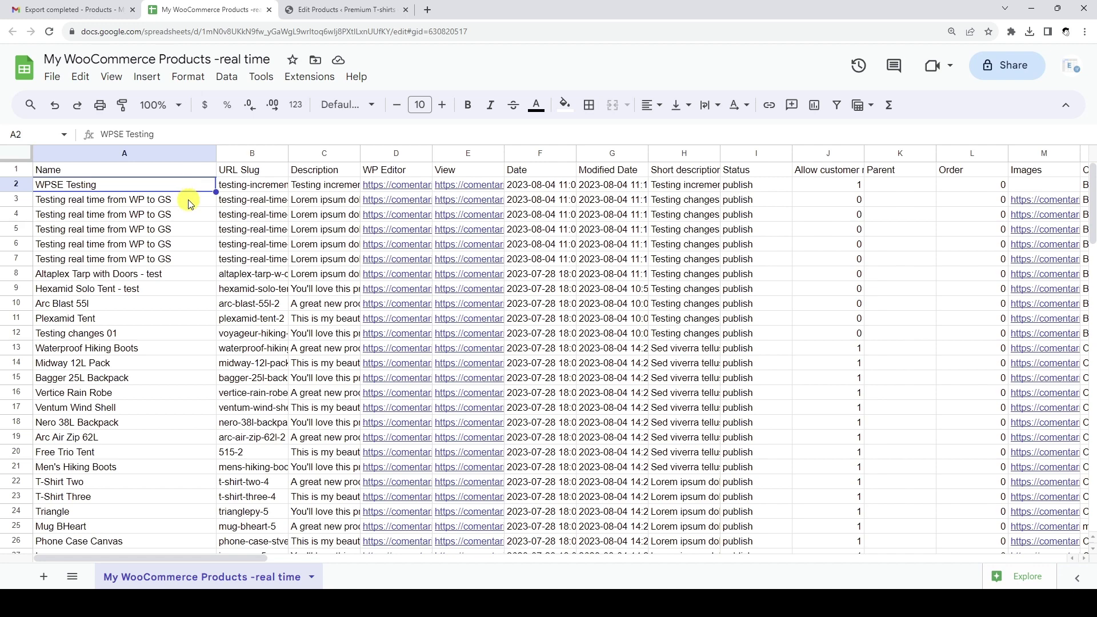
left_click(190, 201)
left_click(190, 215)
left_click(191, 230)
left_click(191, 245)
left_click(192, 261)
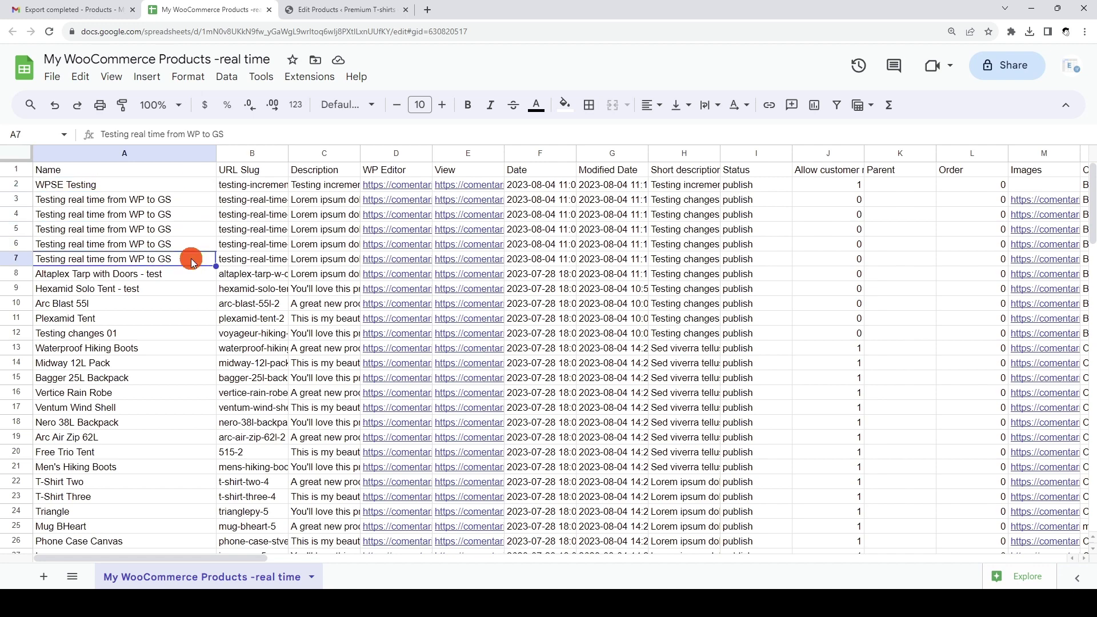
scroll(192, 261, "right", 10)
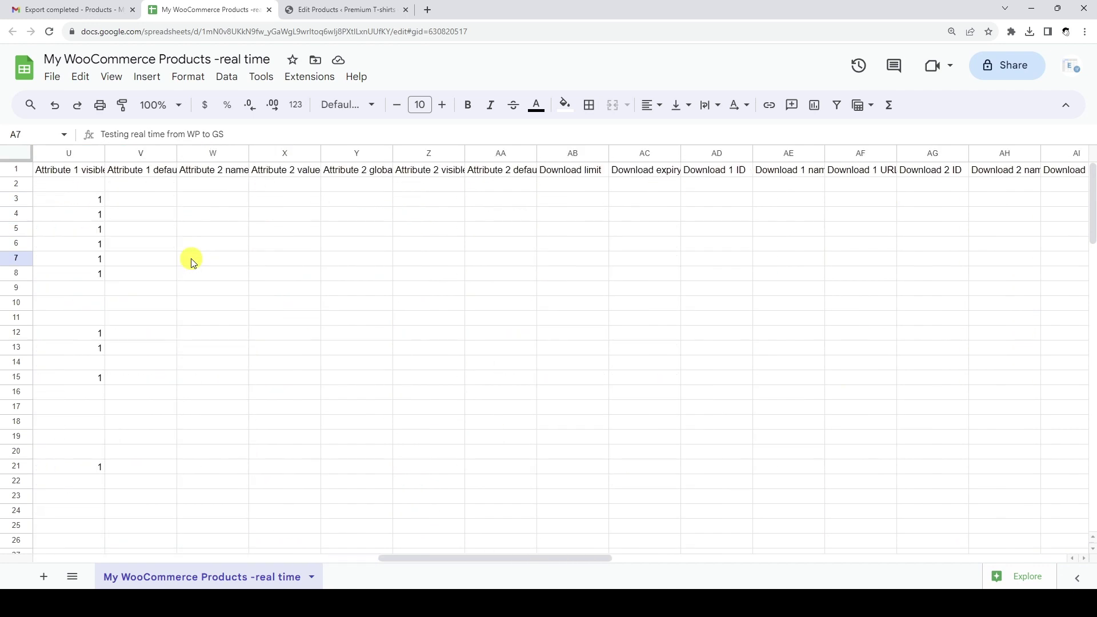
left_click_drag(446, 205, 445, 274)
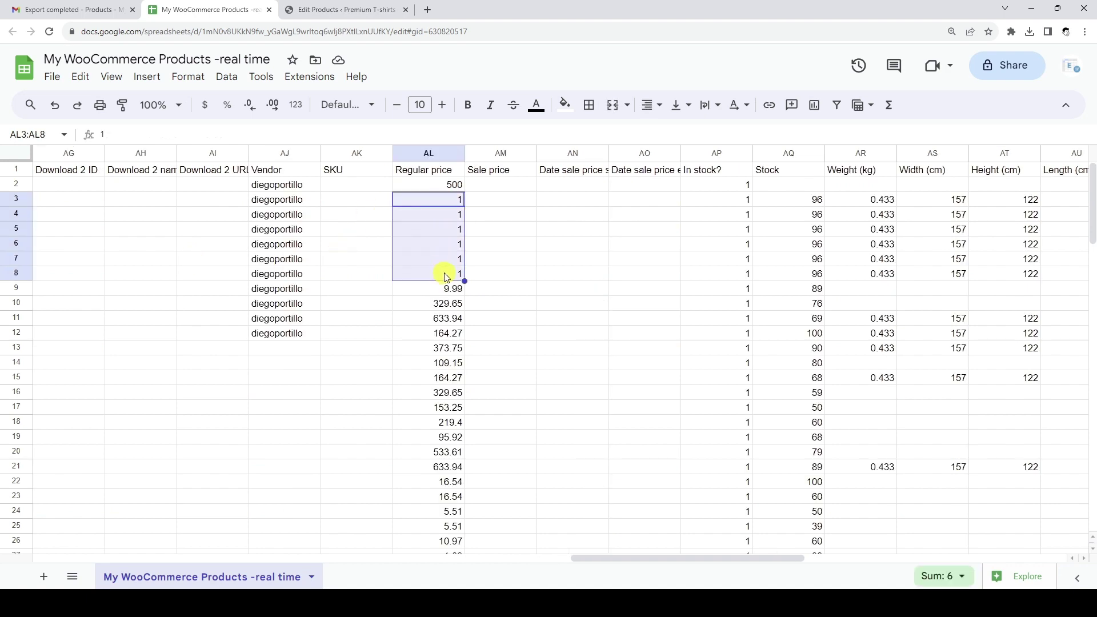
scroll(445, 277, "left", 8)
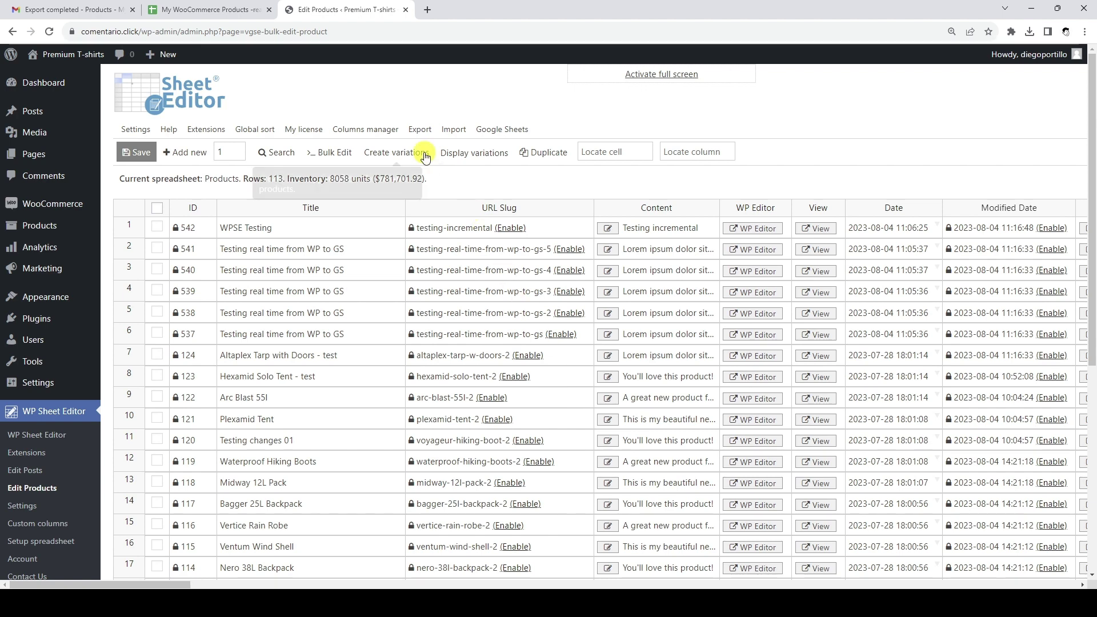
Step: Set up a new export of the active columns for Google Sheets, named "My WooCommerce Products - Bidirectional"
left_click(420, 130)
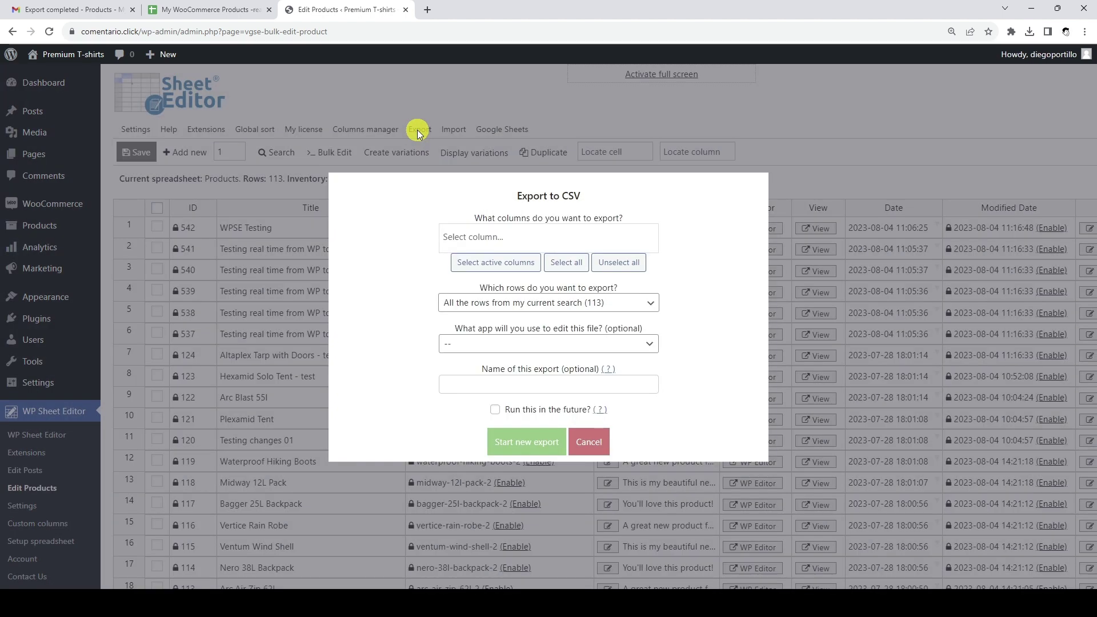
left_click(491, 263)
scroll(493, 268, "down", 2)
scroll(493, 268, "down", 1)
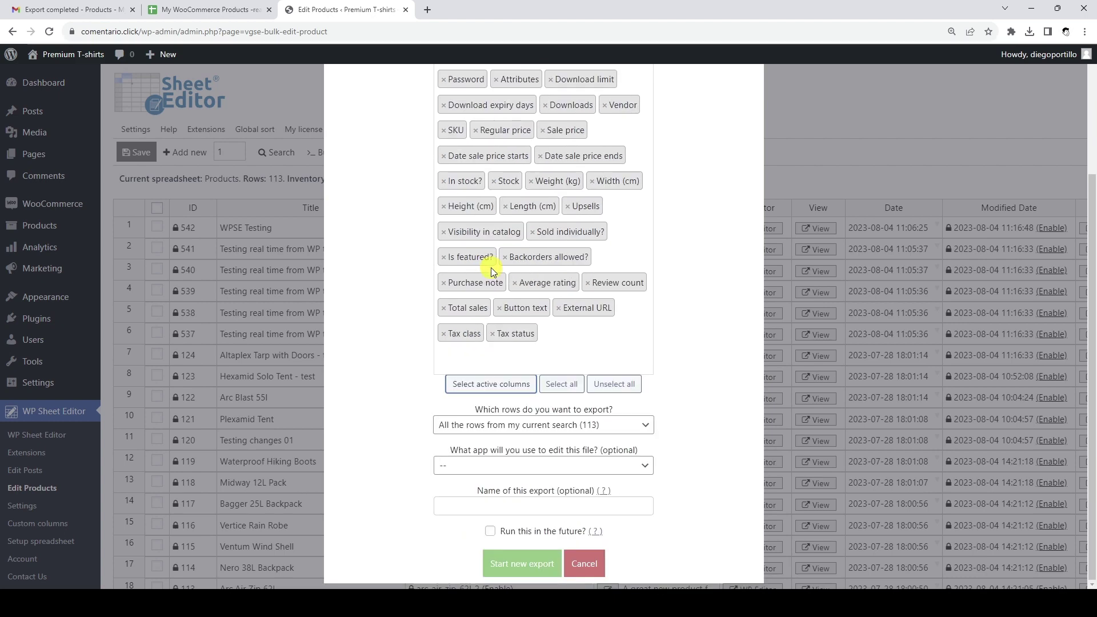
left_click(534, 465)
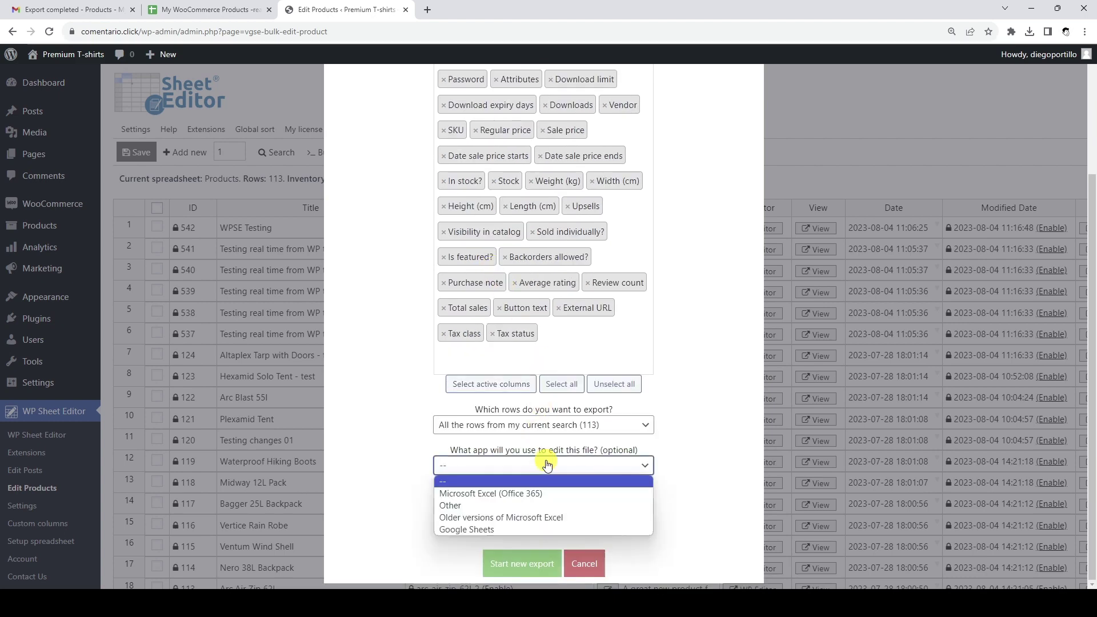
left_click(509, 528)
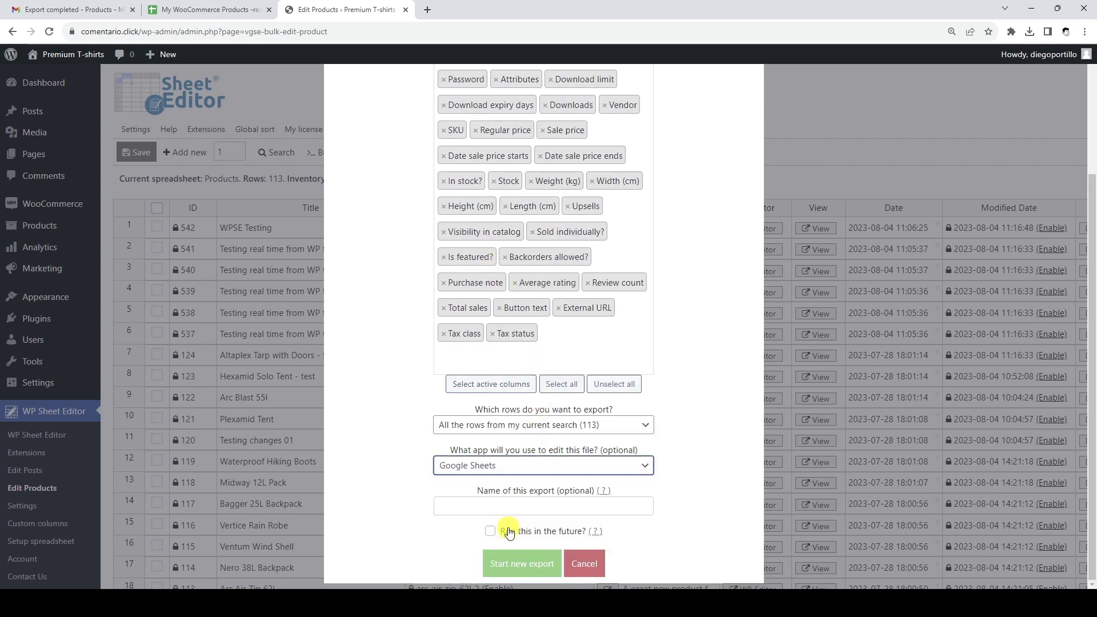
left_click(541, 500)
left_click(557, 474)
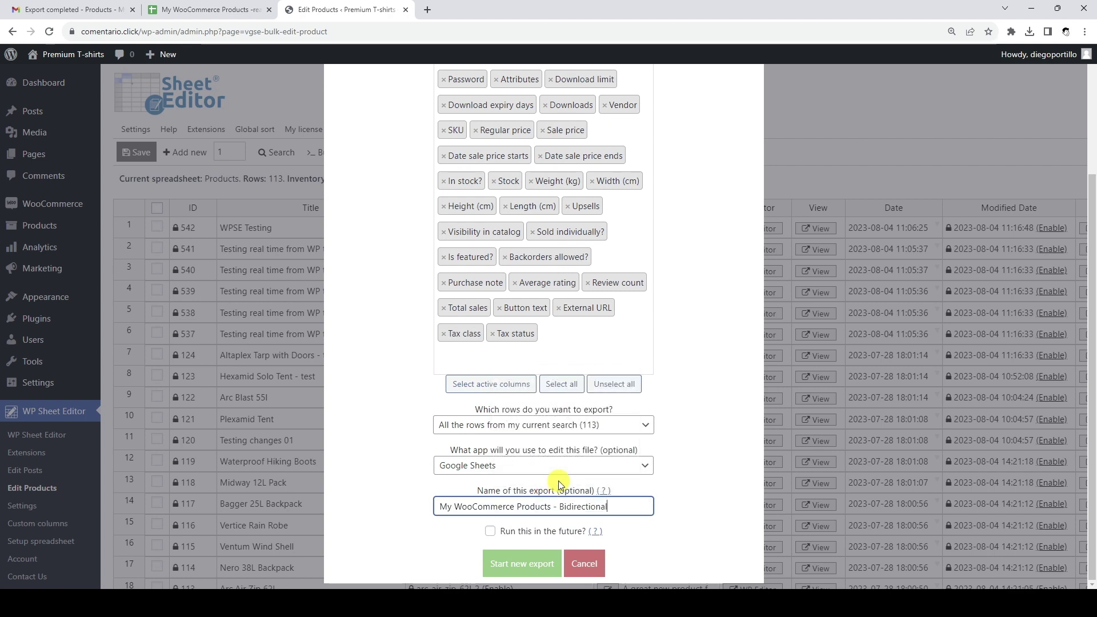
Step: Schedule the export to run in the future on 08/04/2023 at 11:22:02 AM
left_click(490, 531)
scroll(495, 529, "down", 1)
scroll(495, 529, "down", 2)
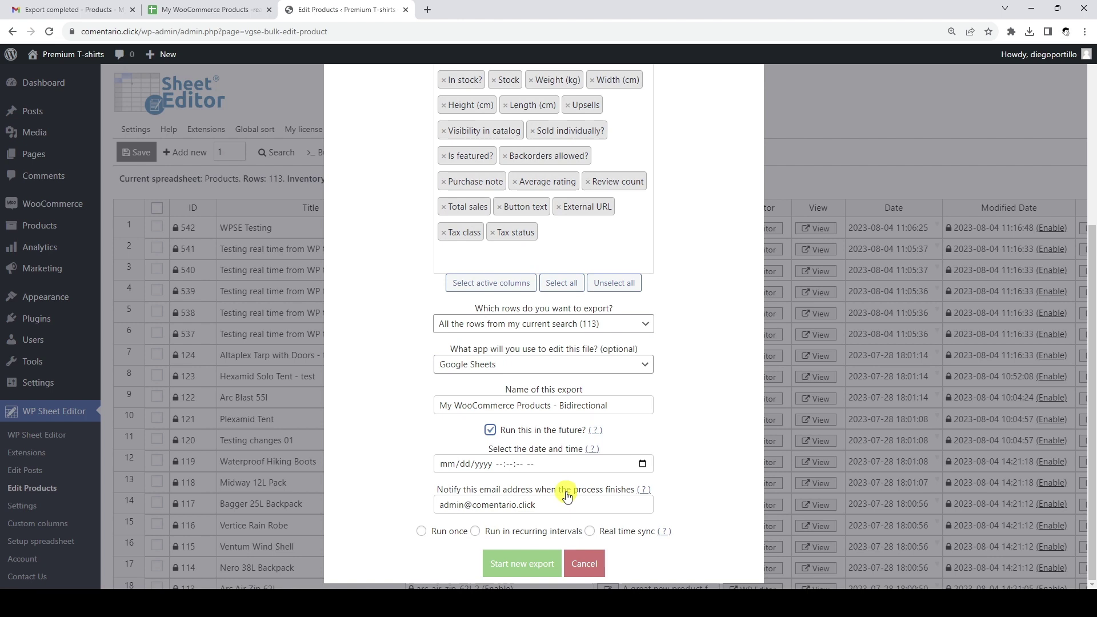
left_click(642, 464)
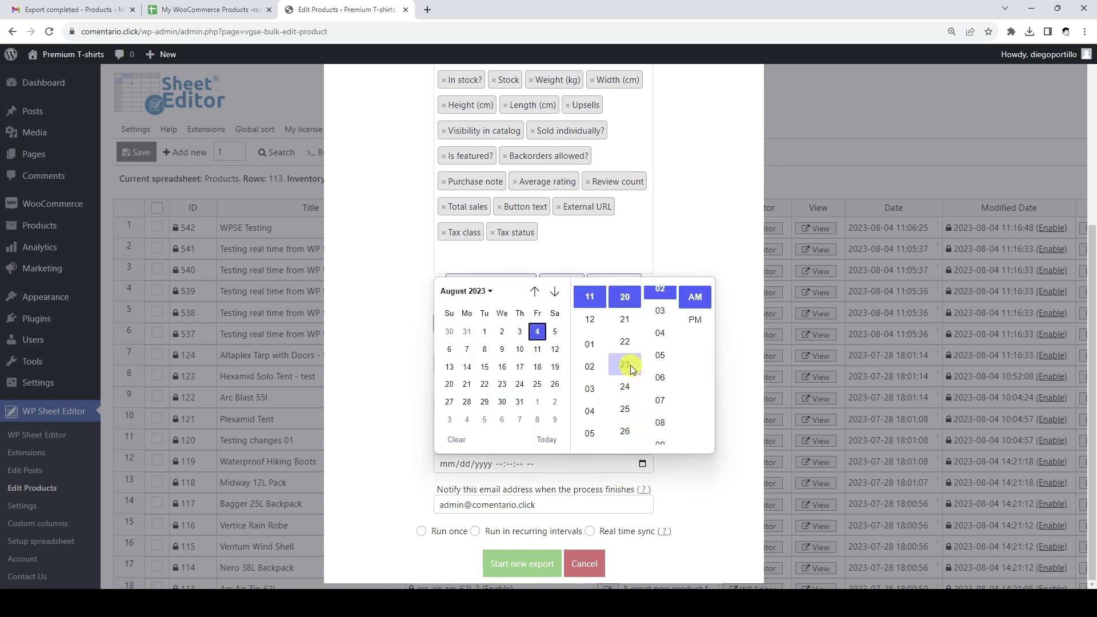
left_click(626, 342)
left_click(743, 314)
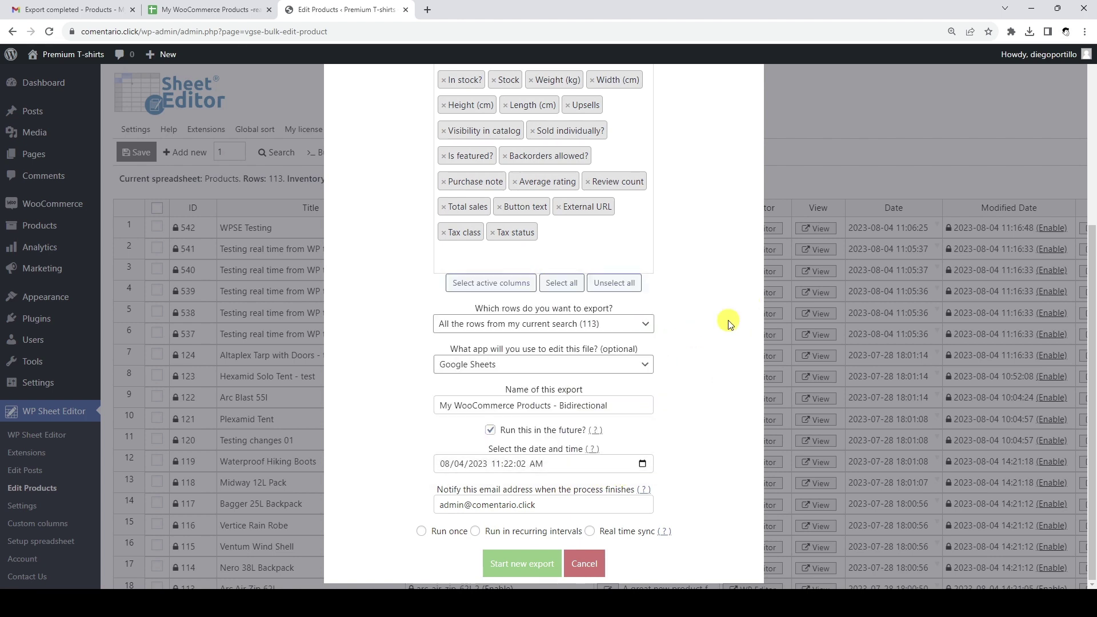
Step: Choose real time sync of the Bidirectional type with SKU as the identifier column, and start the new export
left_click(590, 532)
scroll(597, 529, "down", 2)
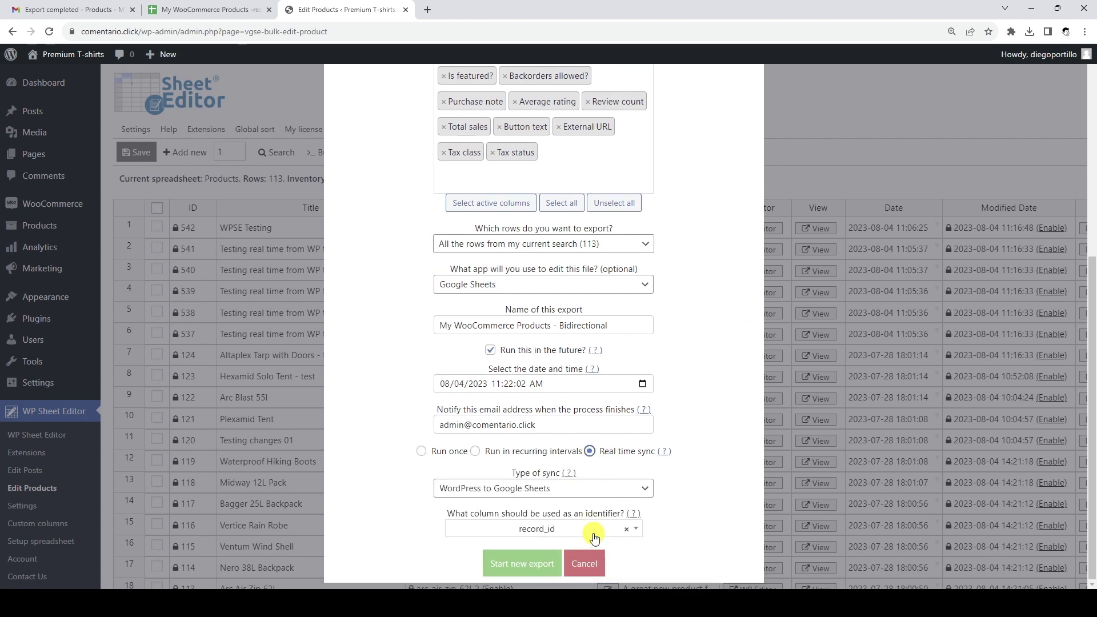
left_click(580, 489)
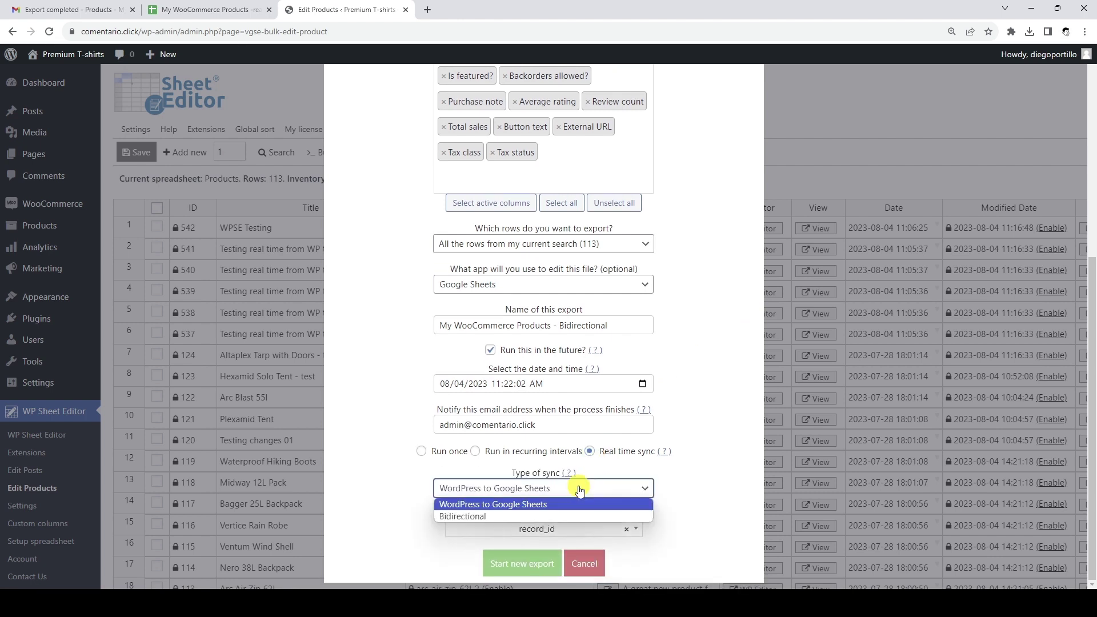
left_click(536, 517)
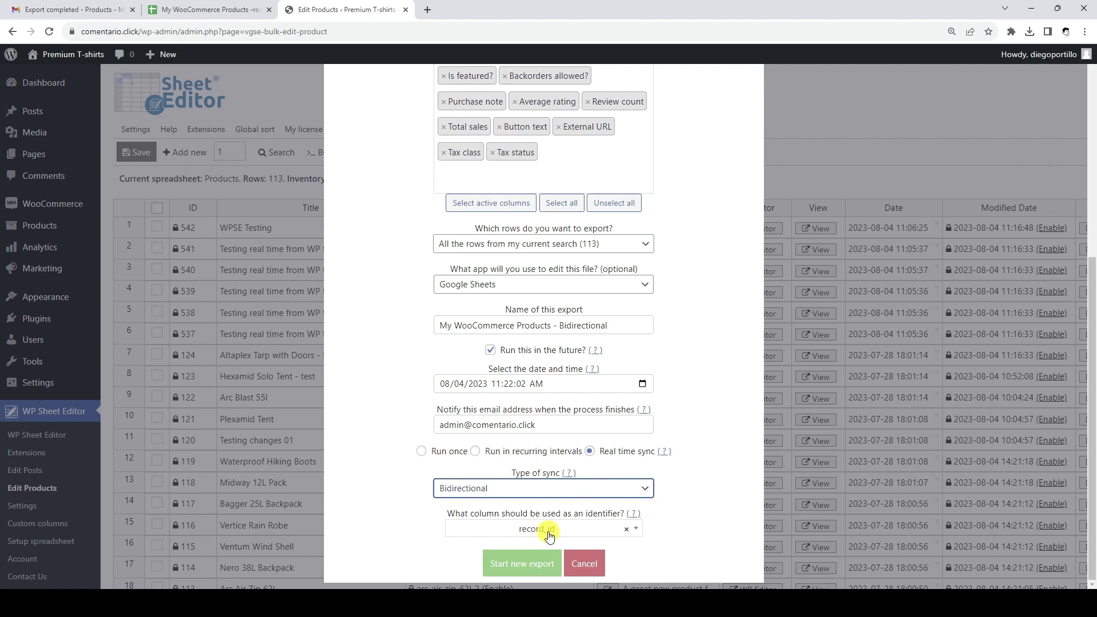
left_click(550, 534)
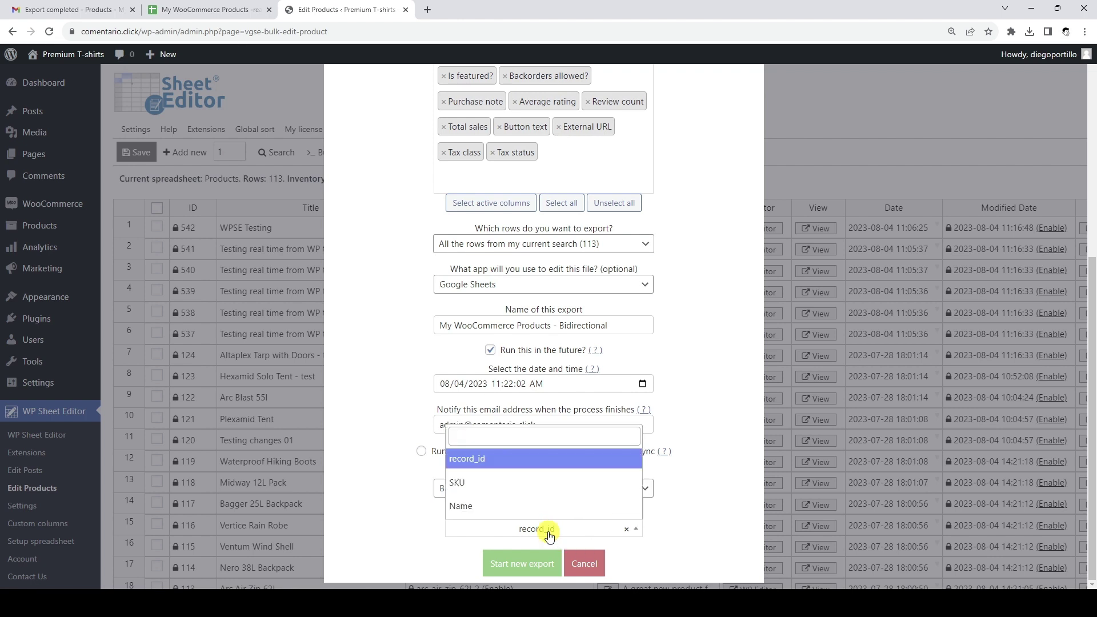
left_click(552, 490)
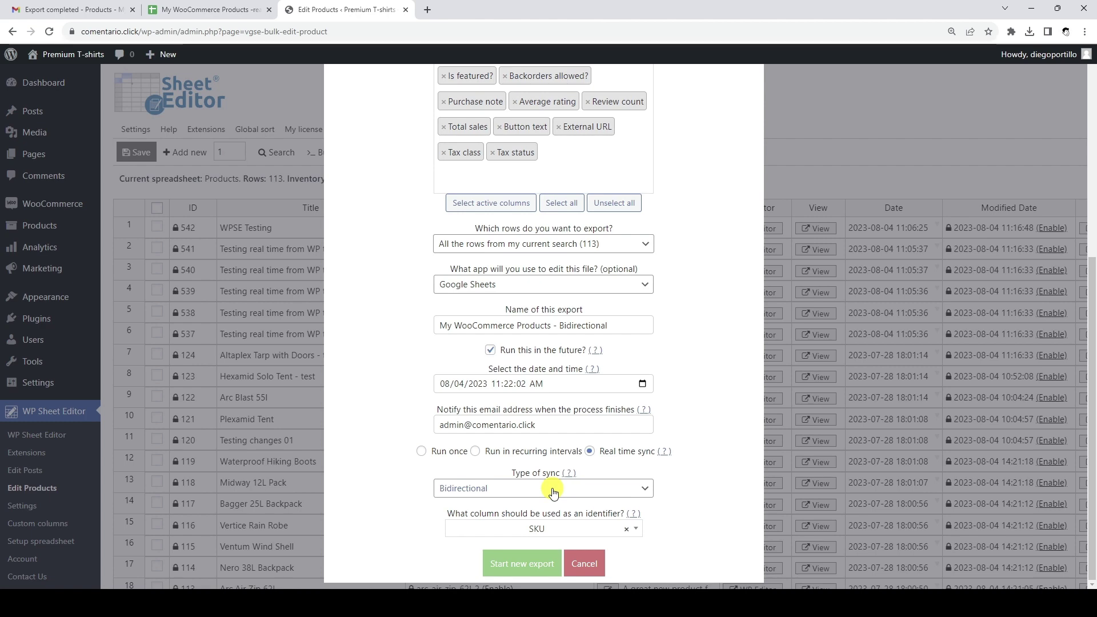
left_click(540, 564)
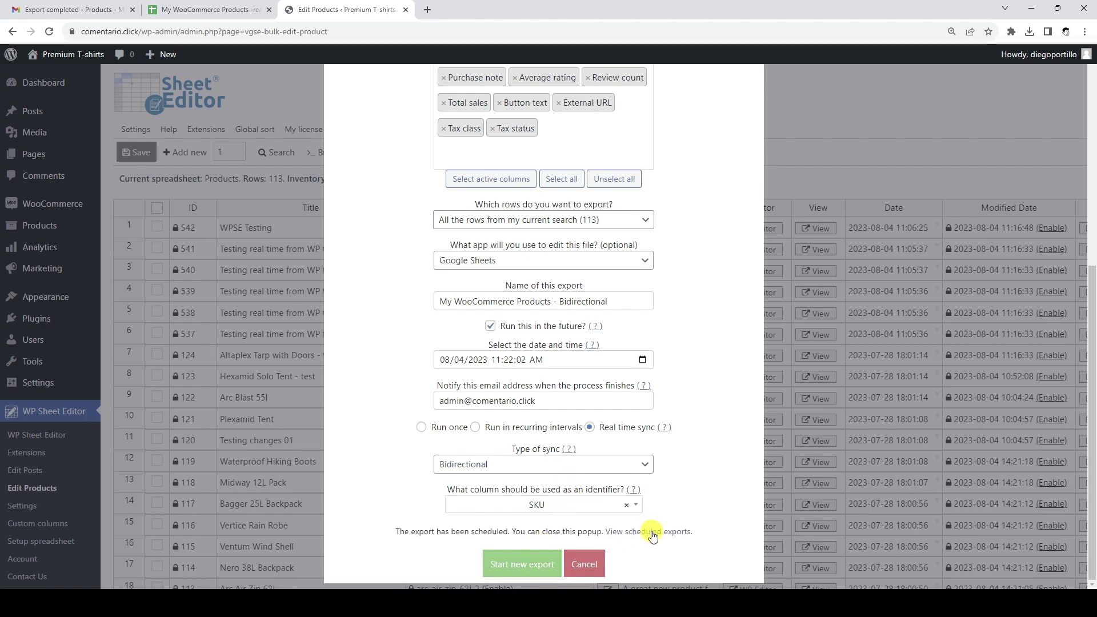
Step: Check the scheduled exports, then open the Bidirectional export's Google Sheet from its completion email in Gmail
left_click(652, 531)
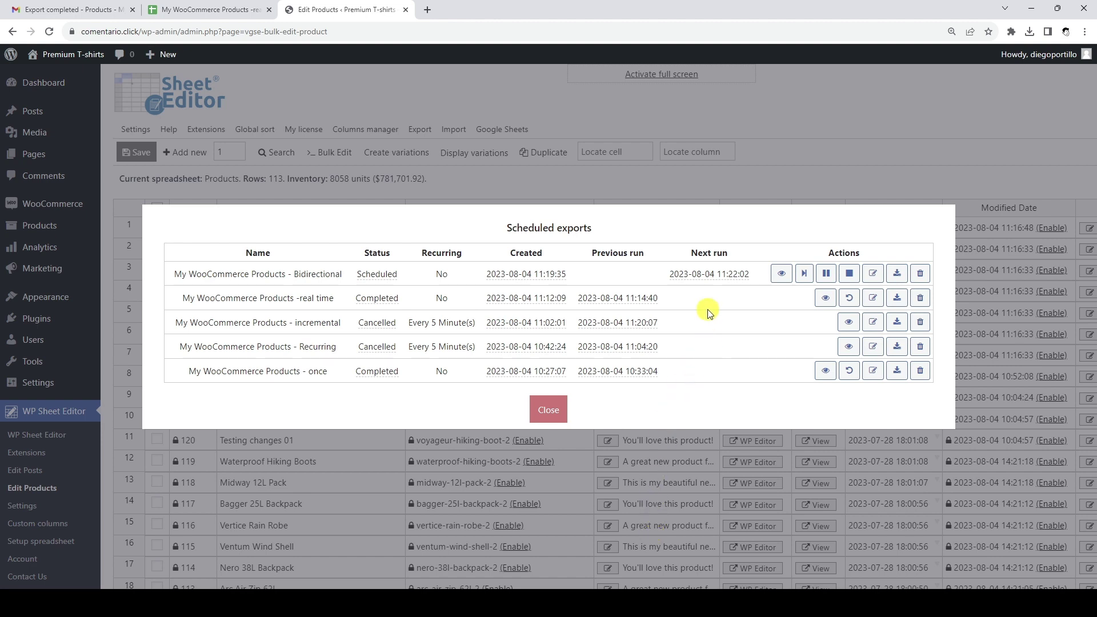
mouse_move(717, 277)
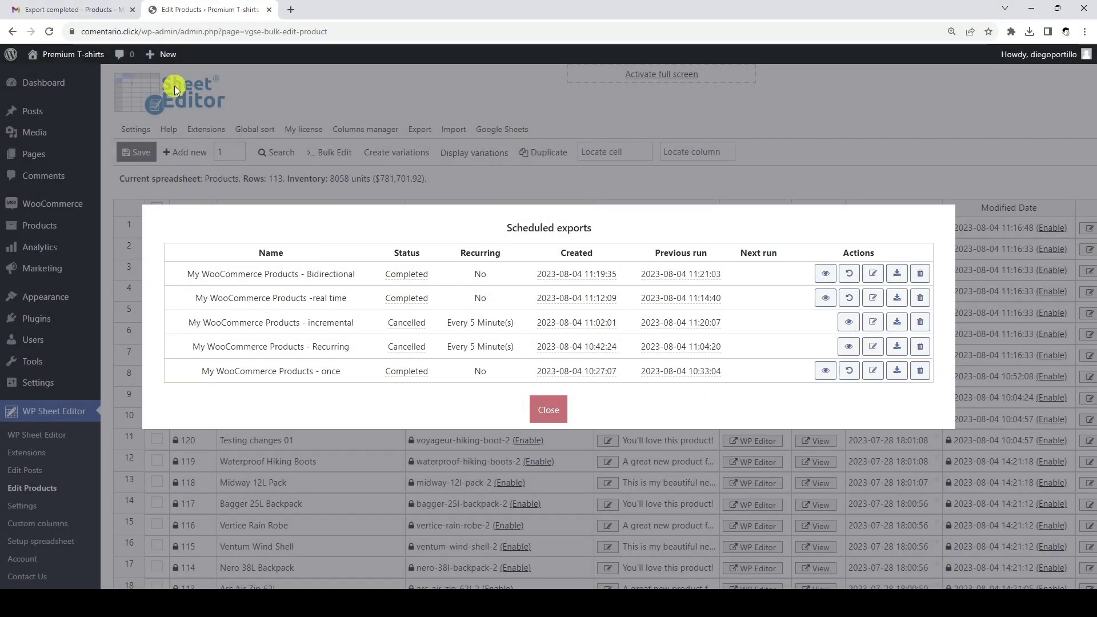
left_click(89, 7)
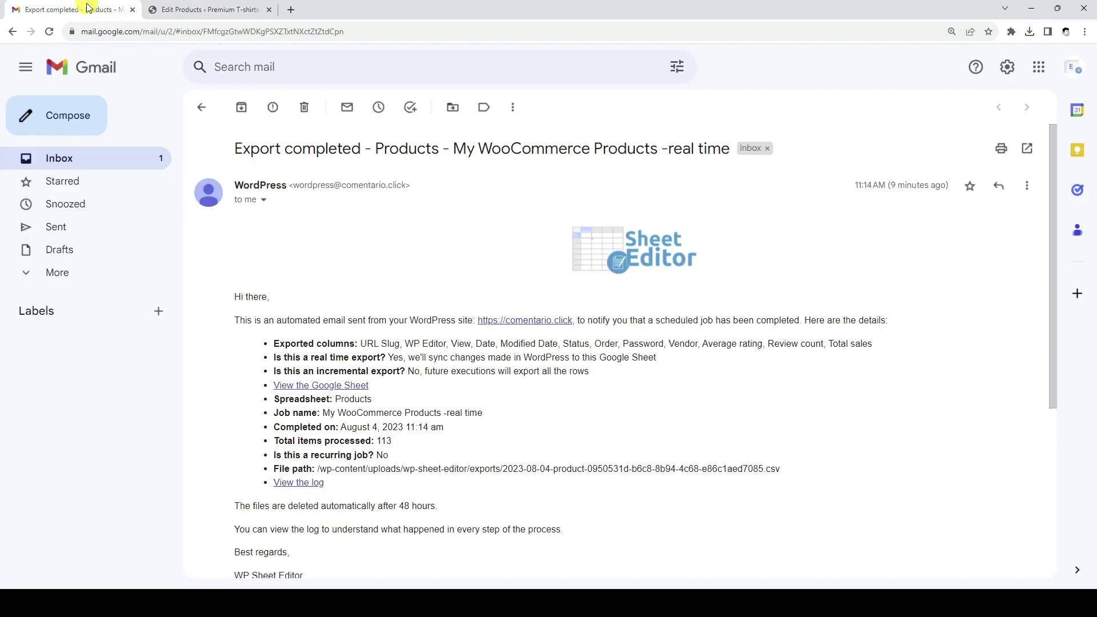
left_click(95, 159)
left_click(568, 172)
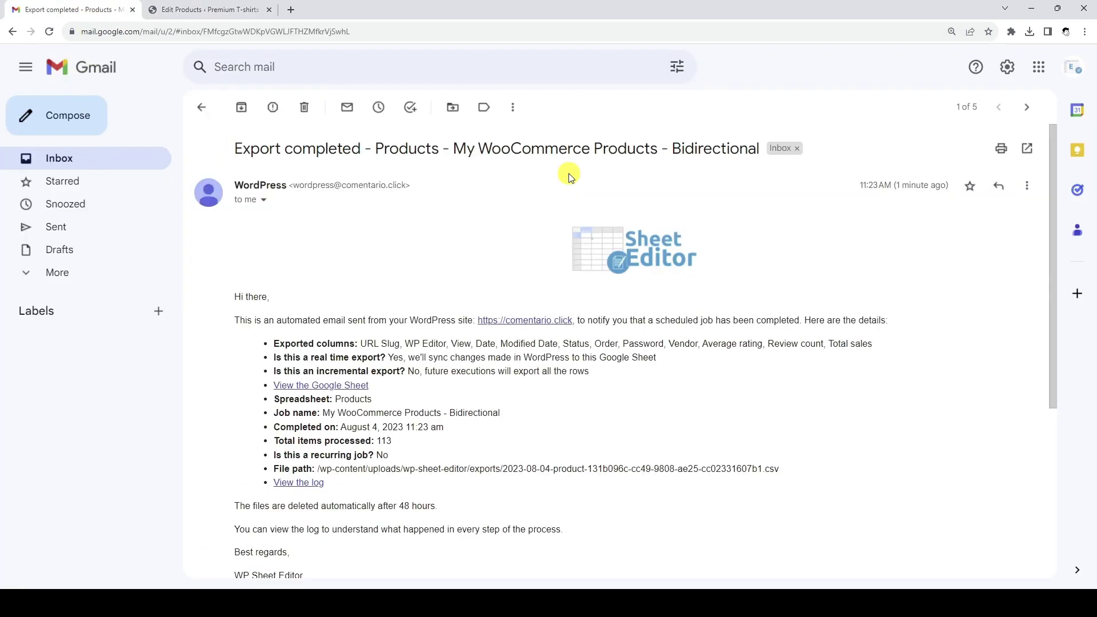
left_click(337, 387)
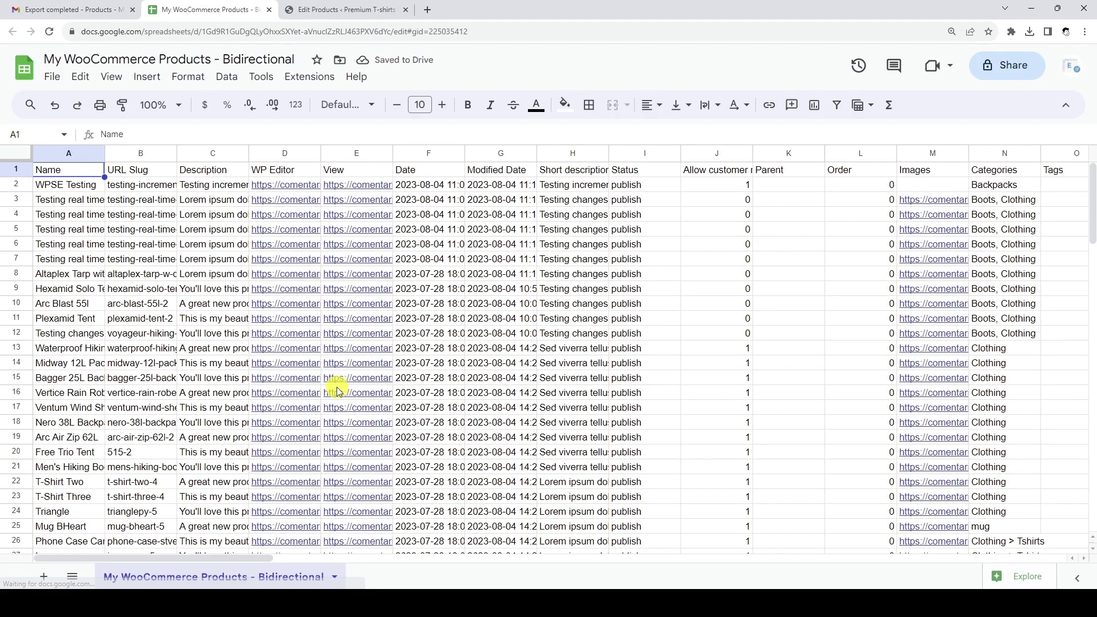
Step: Return to WP Sheet Editor, close the exports list, and review the Bidirectional auto monitoring job under scheduled imports
left_click(332, 12)
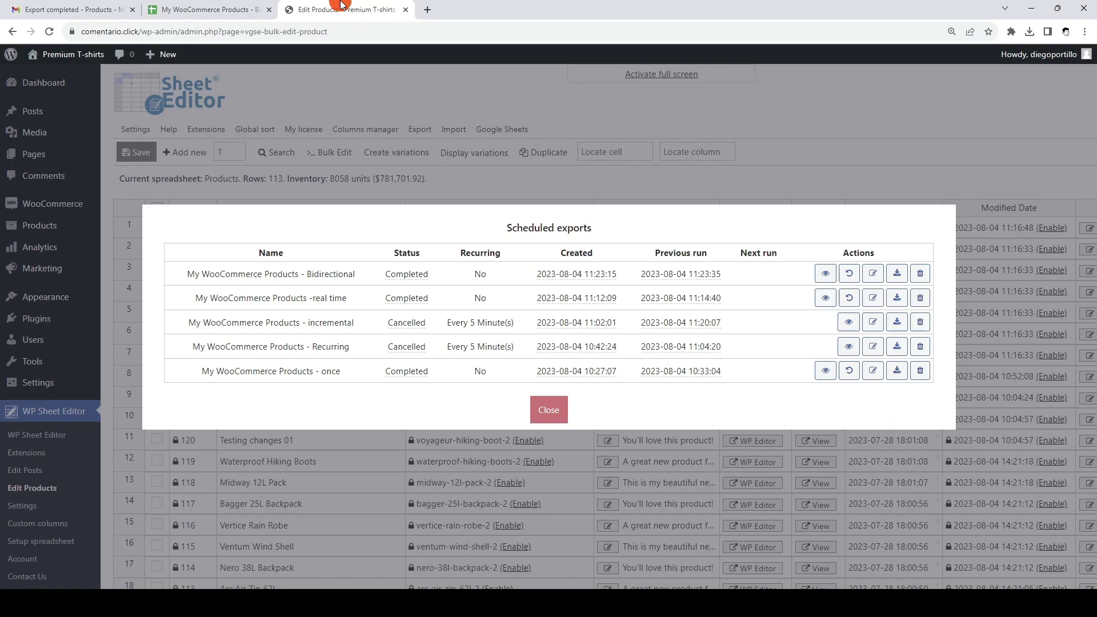
left_click(540, 399)
mouse_move(454, 130)
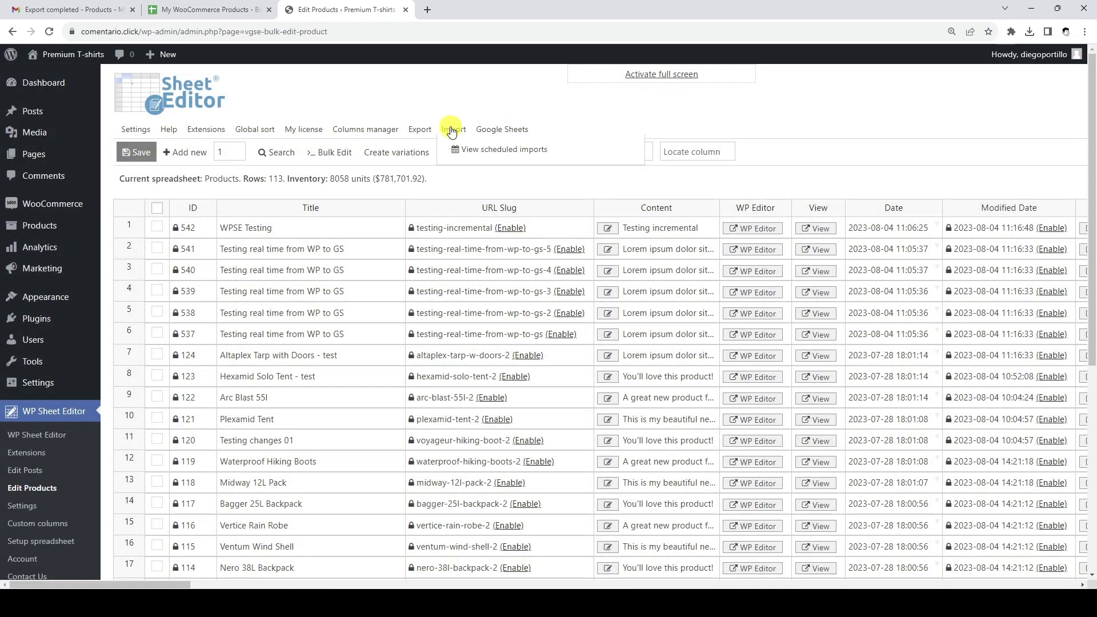
left_click(475, 149)
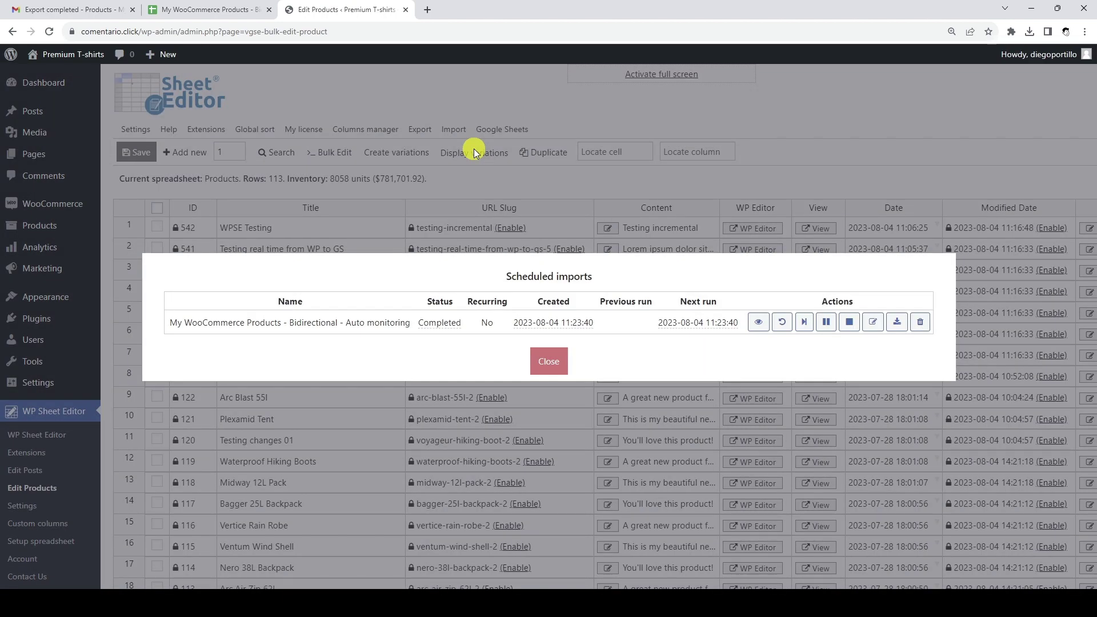
left_click_drag(348, 322, 410, 324)
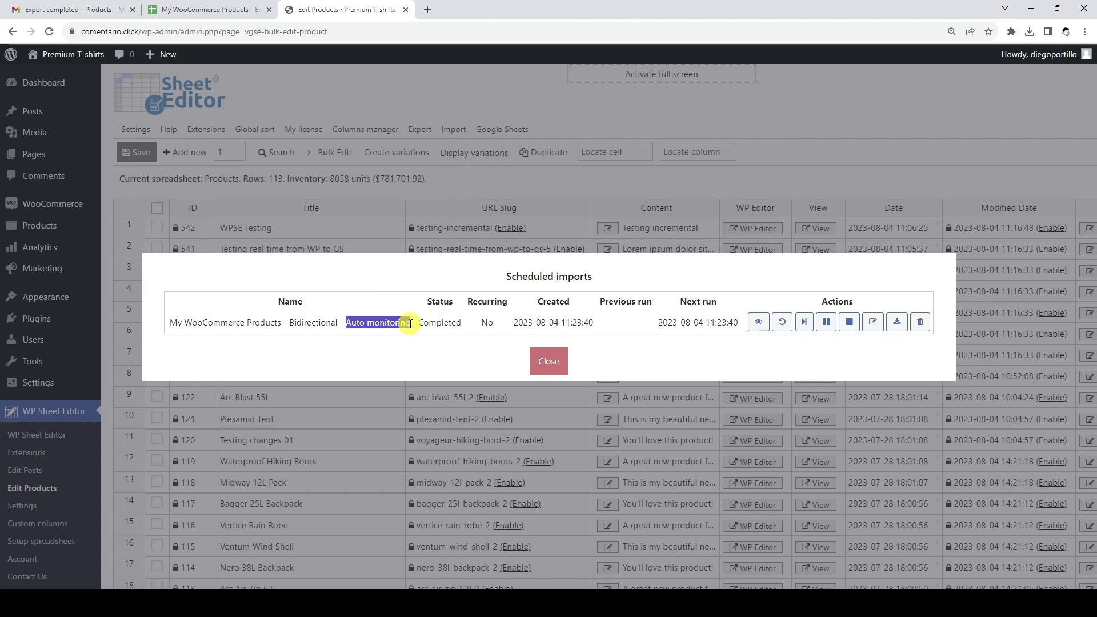
key("Escape")
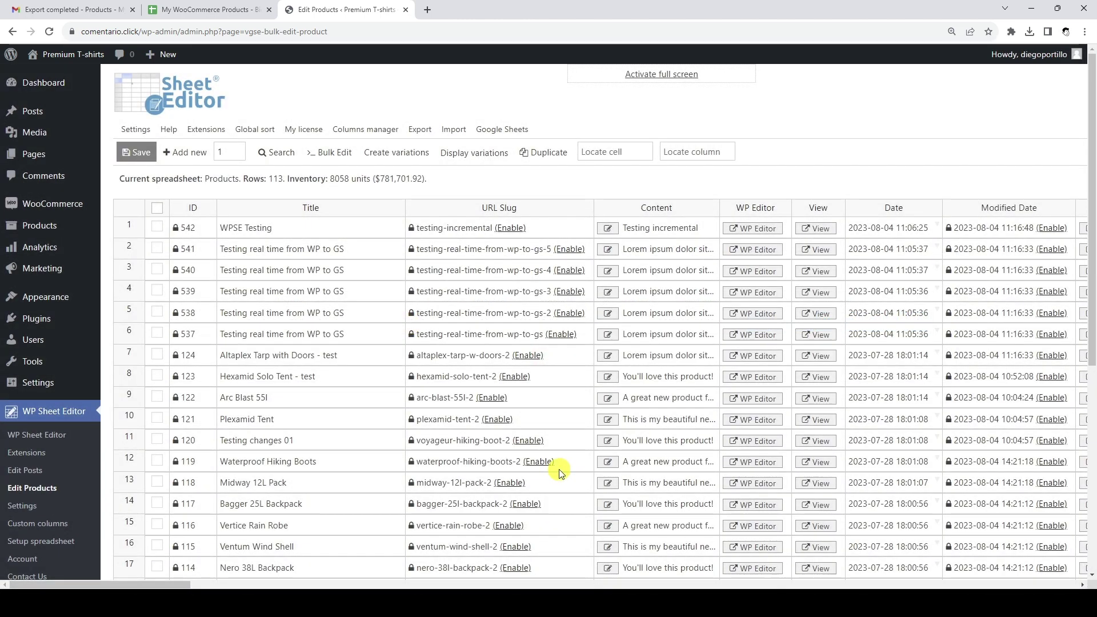
Step: Rename the product in row 2 as "ABC Testing 01" and those in rows 3 to 9 as "ABC Testing 02", and save
left_click(343, 253)
type("ABC Testing 01")
key("Return")
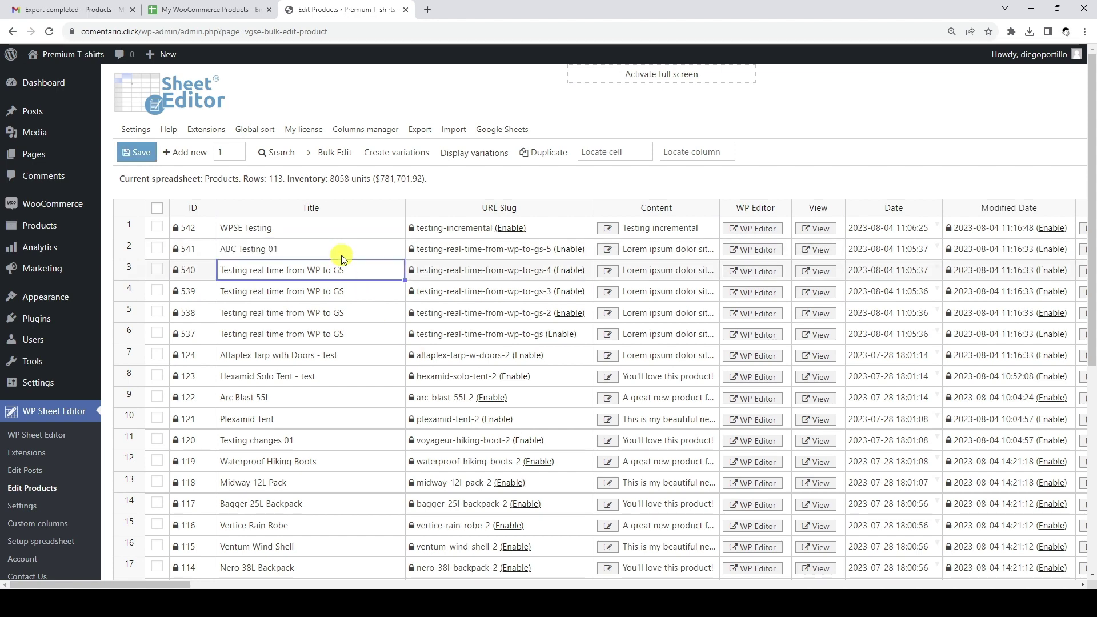
type("ABC Testing 02")
key("Return")
left_click(380, 272)
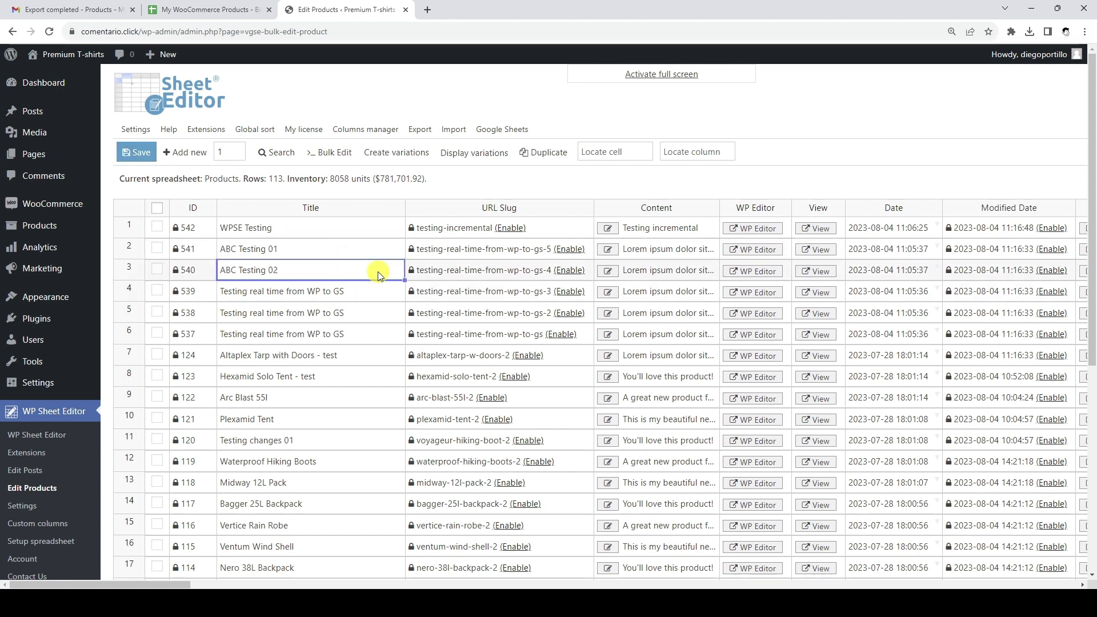
left_click_drag(403, 280, 377, 392)
left_click(132, 158)
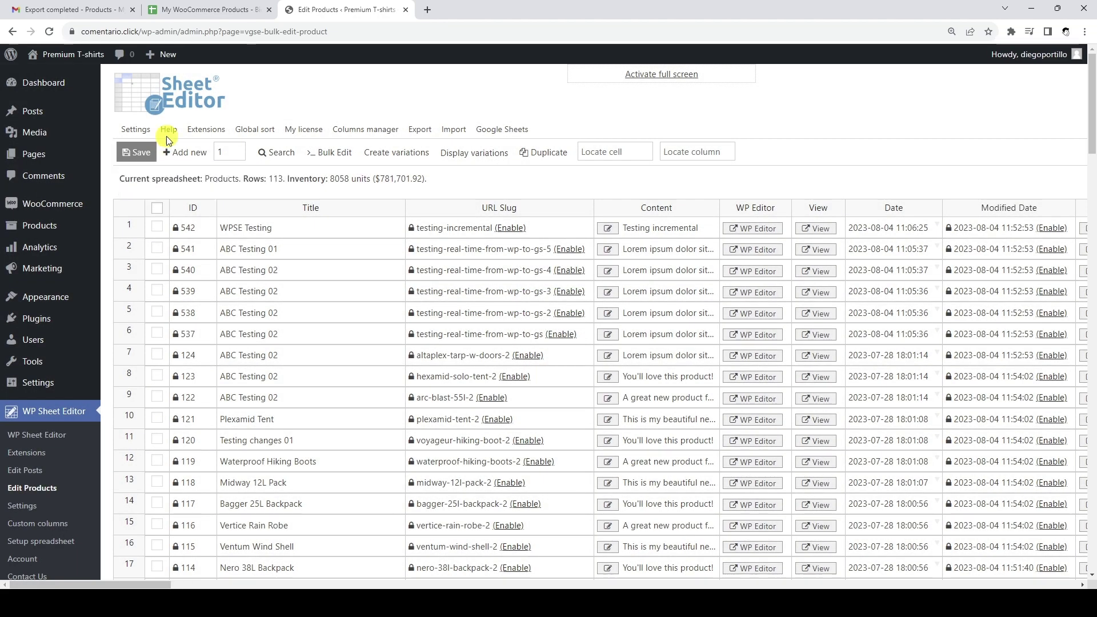
Step: In the Bidirectional Google Sheet, widen the Name column, rename A2 as "Amazing product 01", and fill the series down to A10
left_click(221, 16)
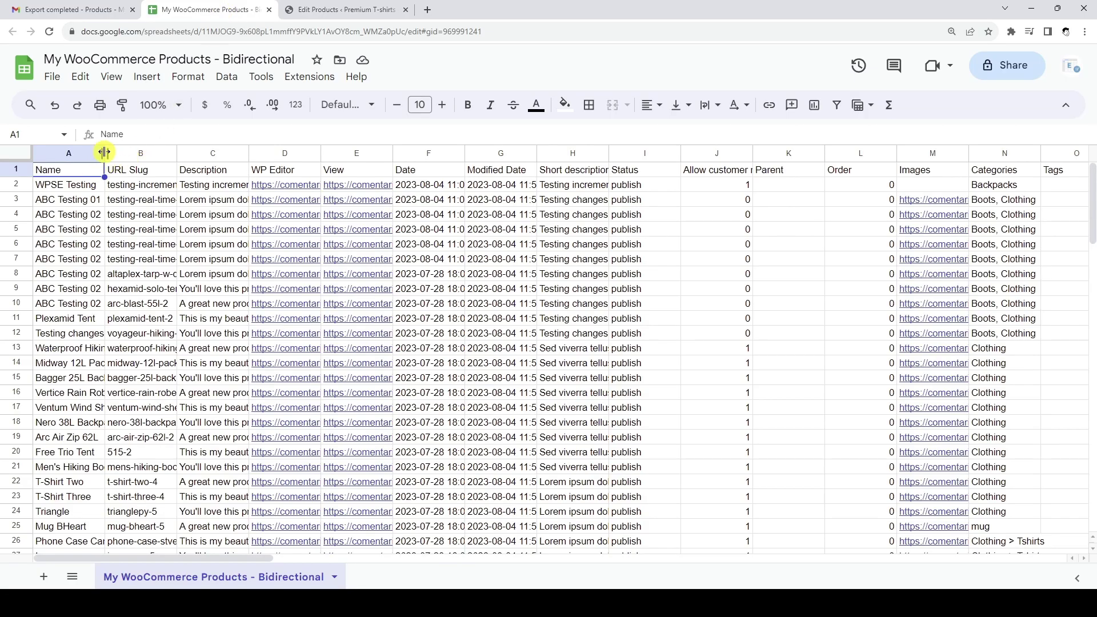
left_click_drag(104, 153, 188, 155)
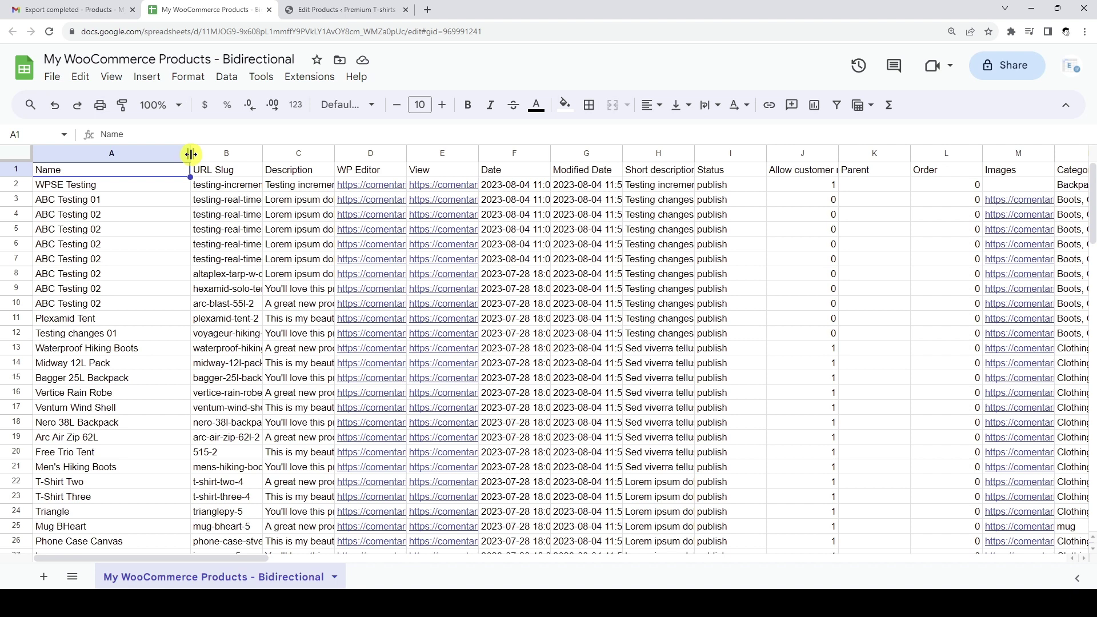
left_click(165, 187)
type("Ama")
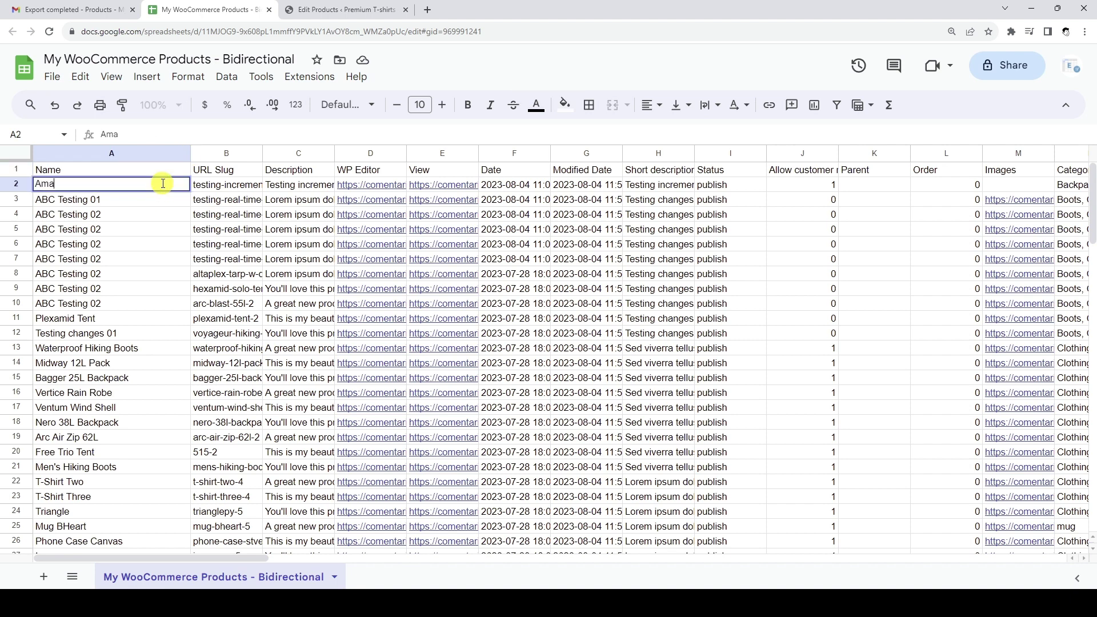
type("zing product 01")
key("Return")
left_click(164, 184)
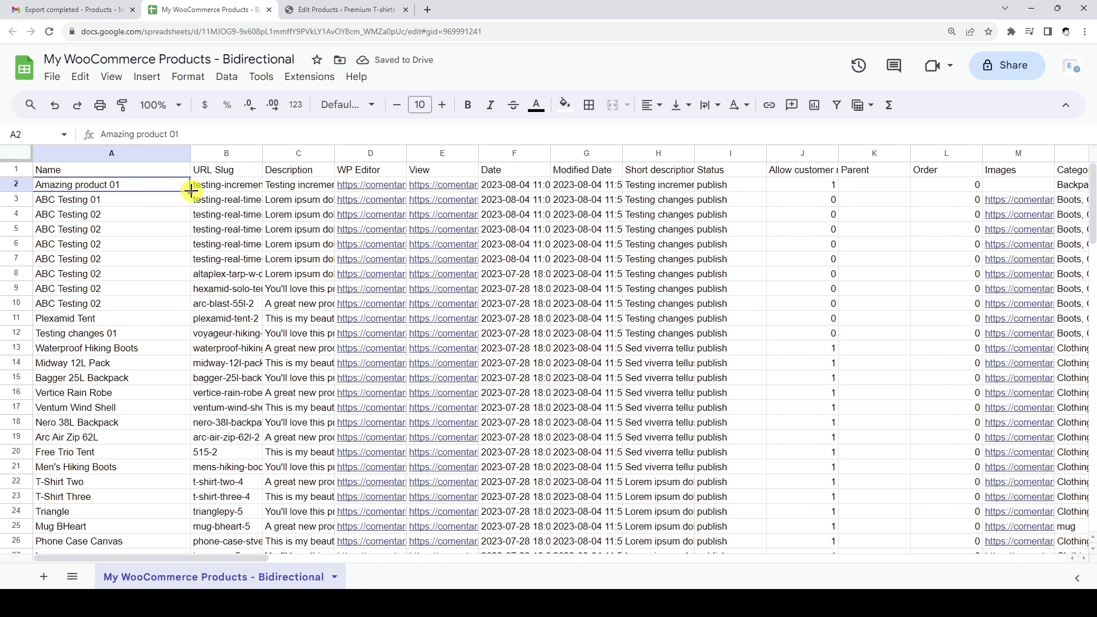
left_click_drag(189, 192, 164, 309)
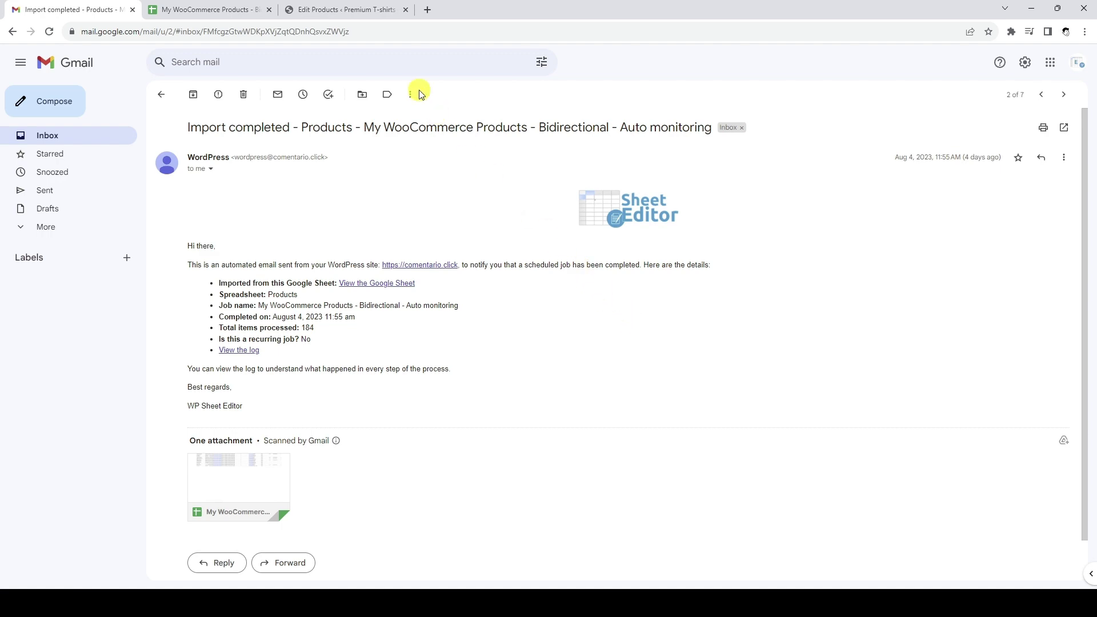
Step: Switch back to WP Sheet Editor and check the synced titles of the products in rows 1 to 9
left_click(374, 9)
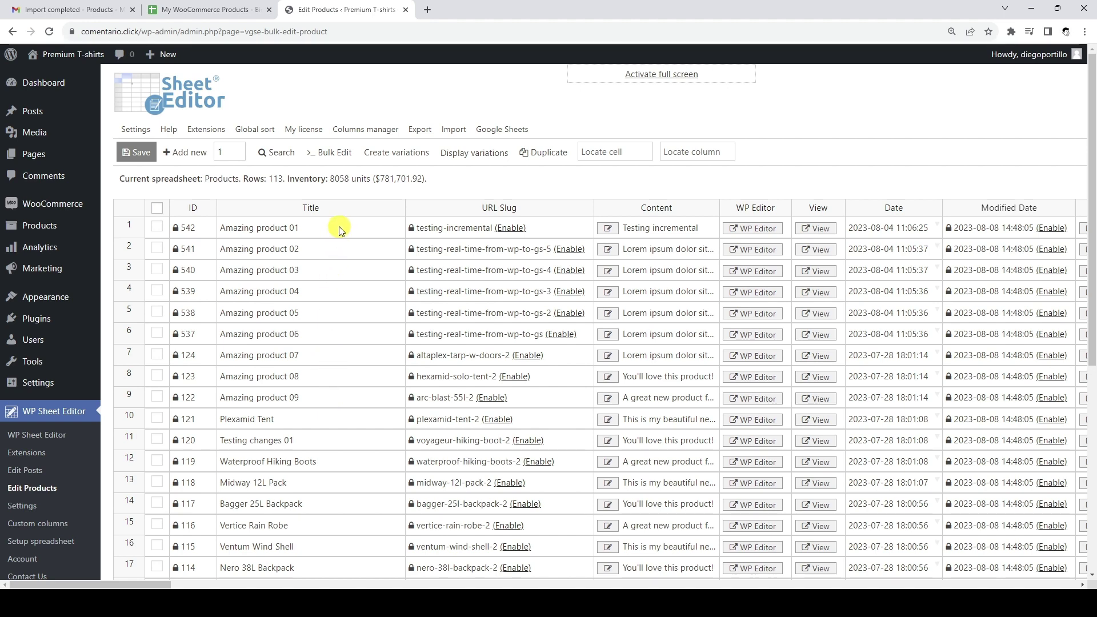
left_click_drag(338, 226, 328, 400)
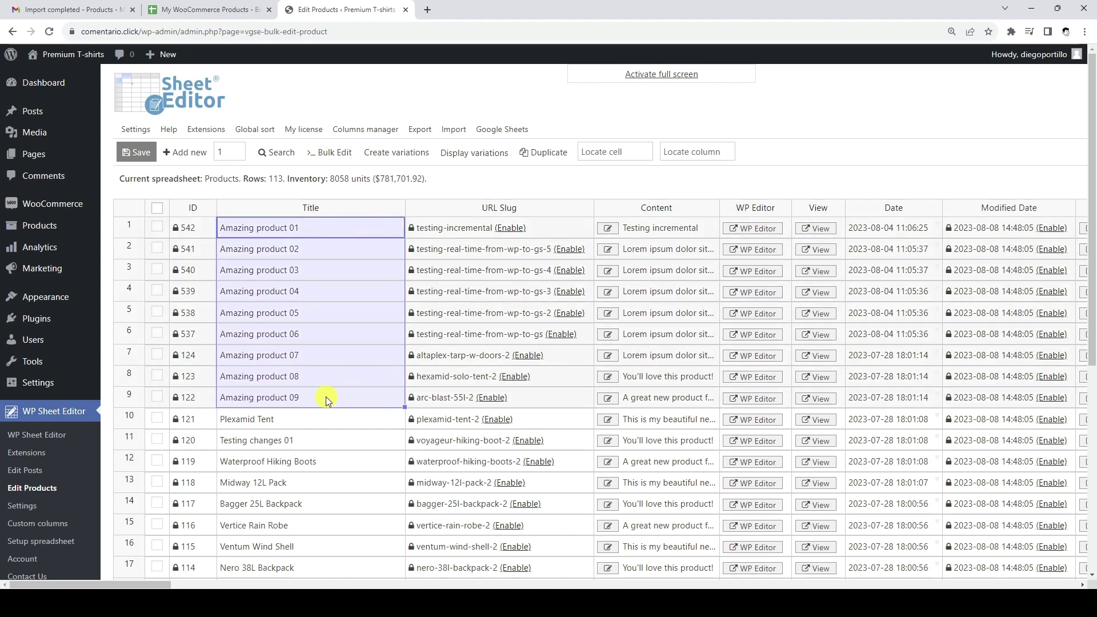